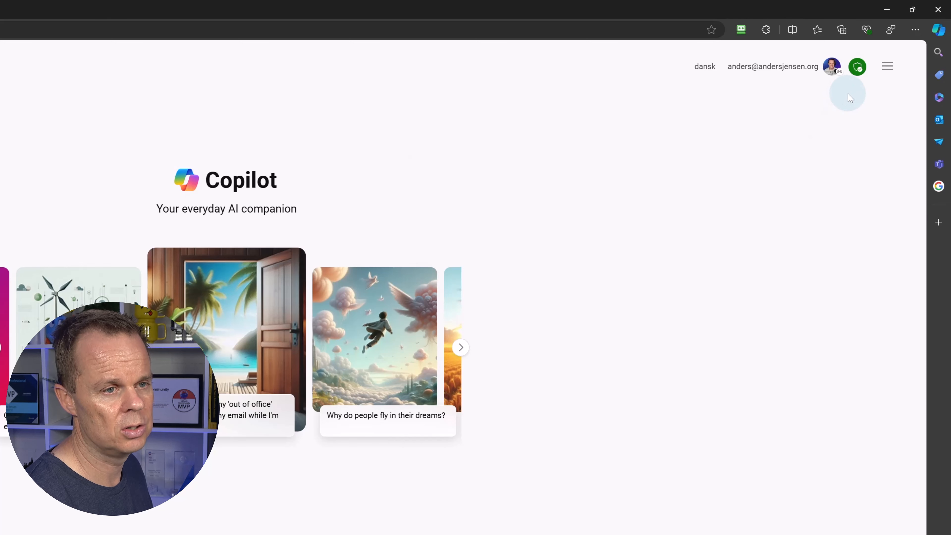
Step: Switch the conversation style to More Balanced and More Precise, and return it to More Creative
{"action": "mouse_move", "coordinate": [857, 72]}
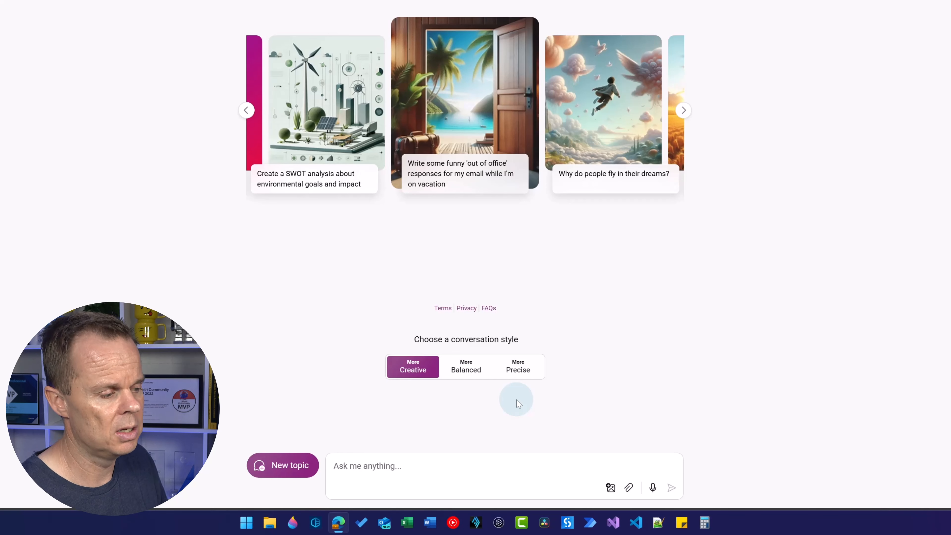
{"action": "left_click", "coordinate": [480, 379]}
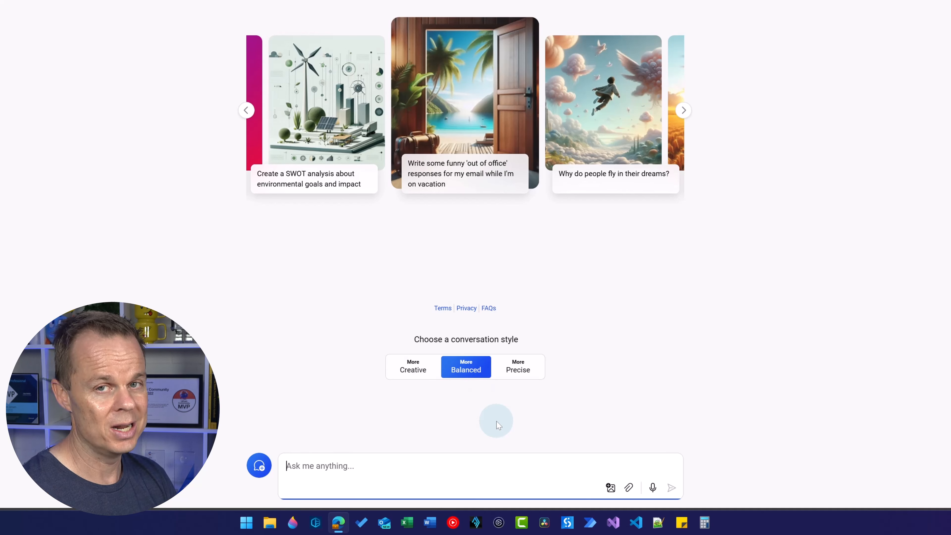
{"action": "left_click", "coordinate": [514, 362]}
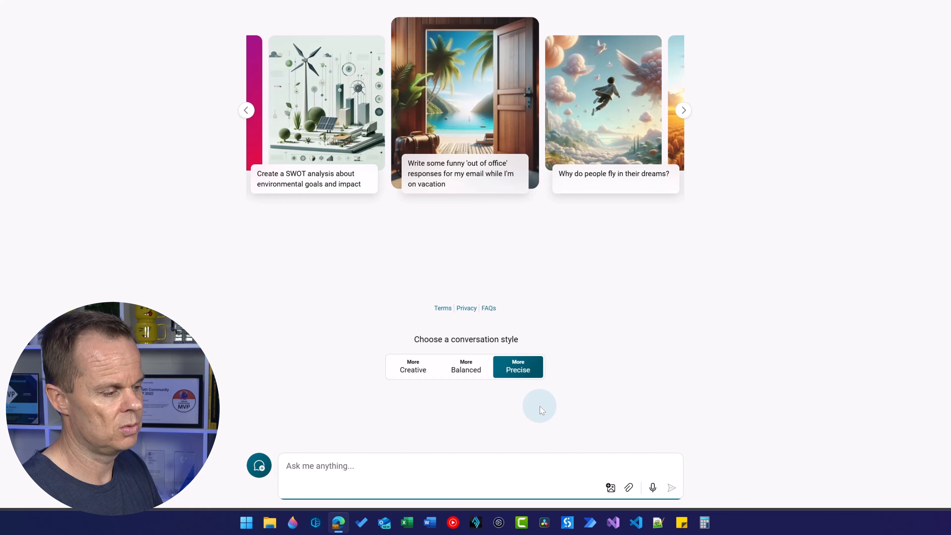
{"action": "left_click", "coordinate": [406, 370]}
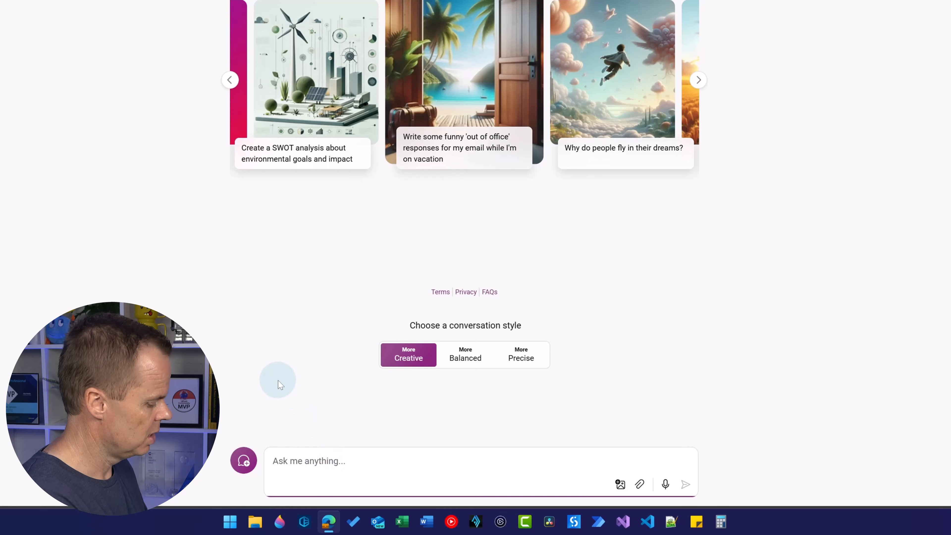
Step: Ask who the named person is in the context of Microsoft, giving the person's full name, and submit the question
{"action": "type", "text": "Who is "}
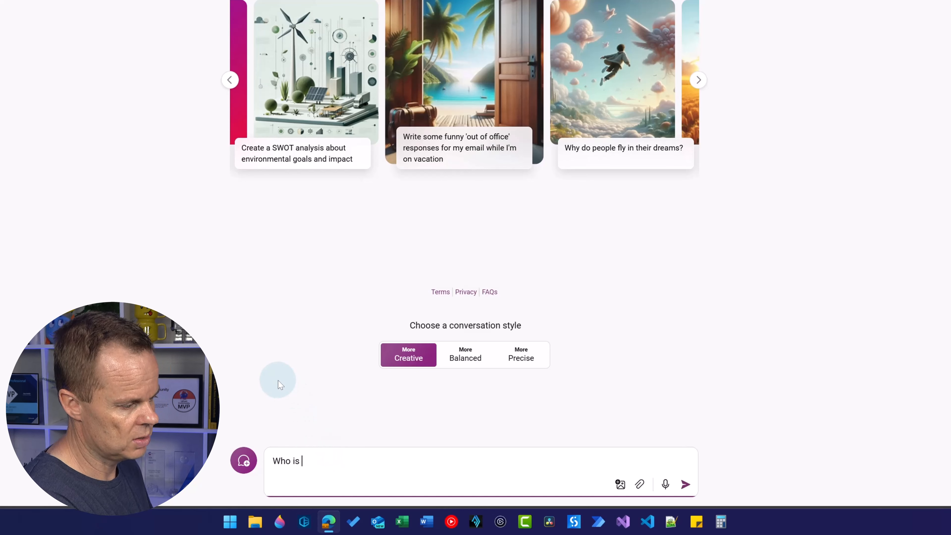
{"action": "type", "text": "Anders Jensen"}
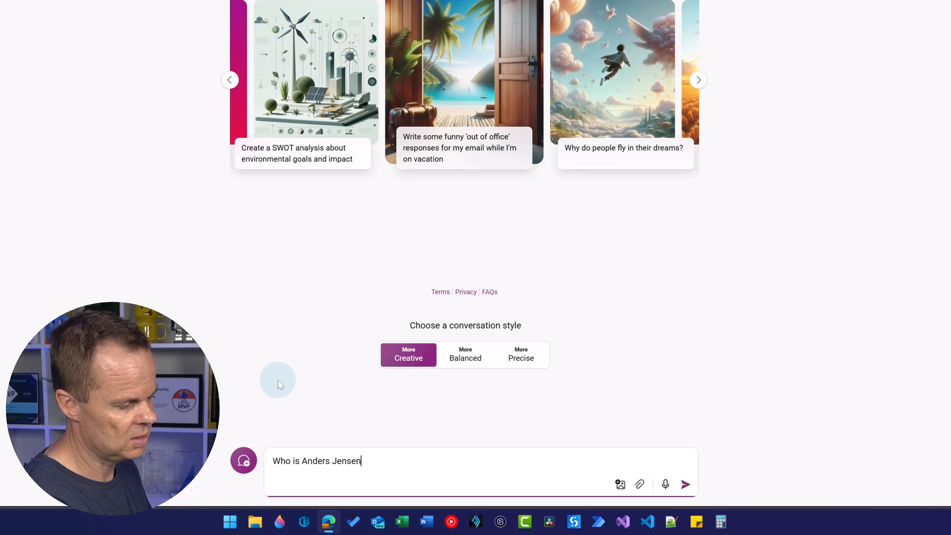
{"action": "type", "text": " in the contex"}
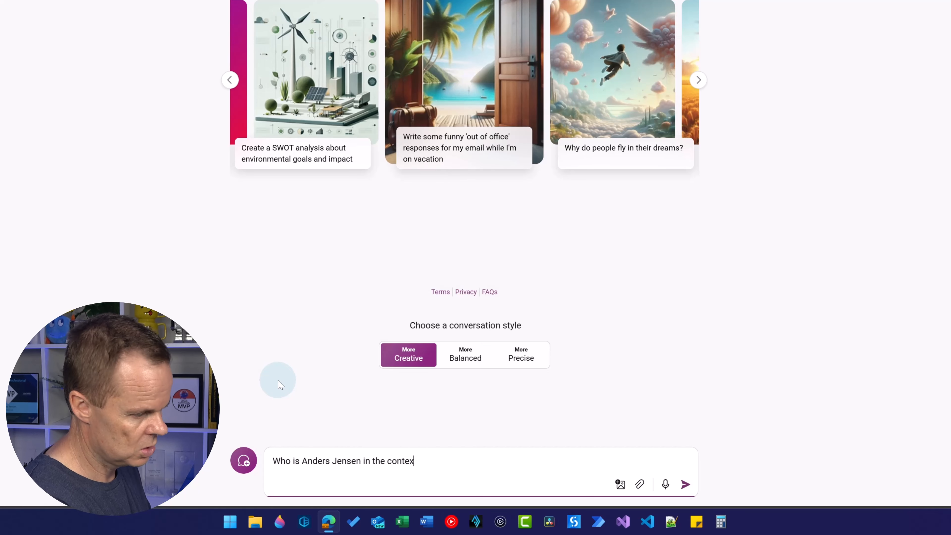
{"action": "type", "text": "t of Microsoft"}
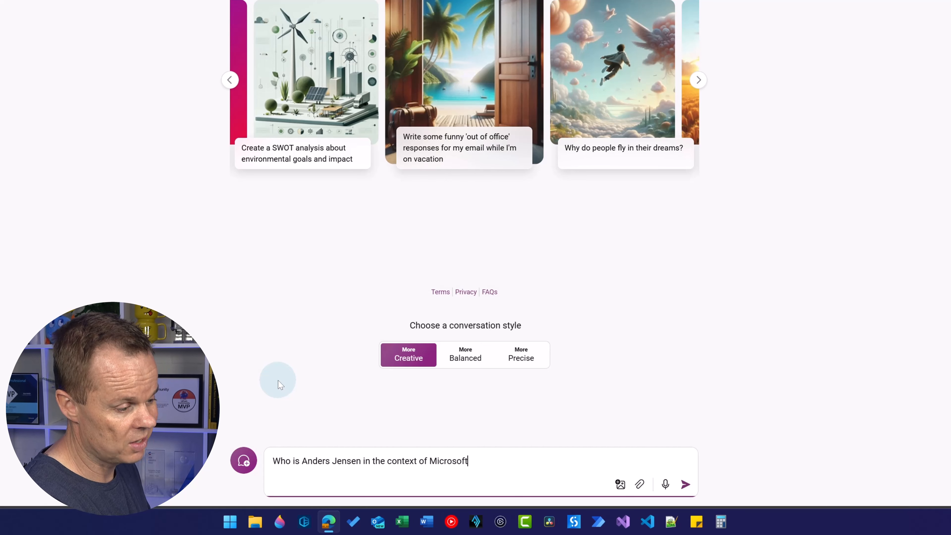
{"action": "key", "text": "Return"}
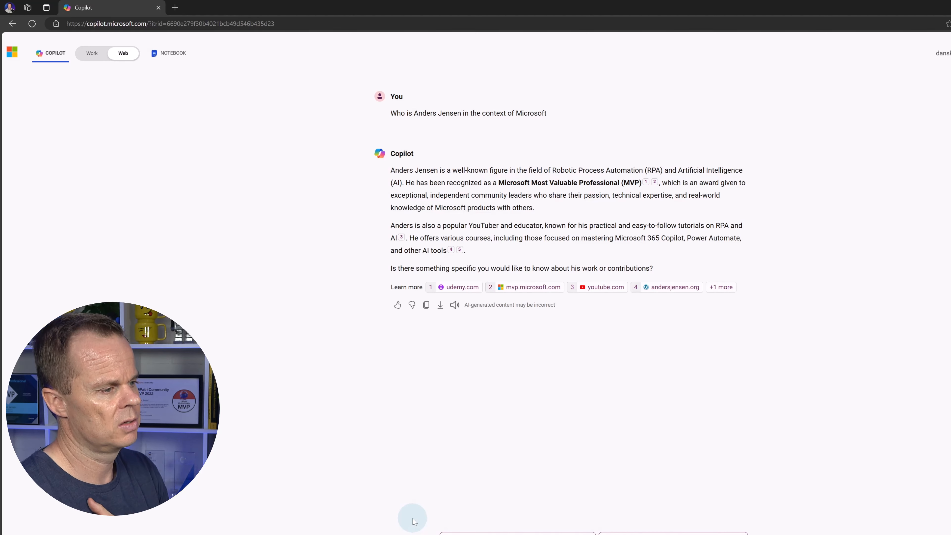
Step: View the person's own website from the fourth source cited in the answer, and return to the Copilot conversation
{"action": "mouse_move", "coordinate": [533, 290]}
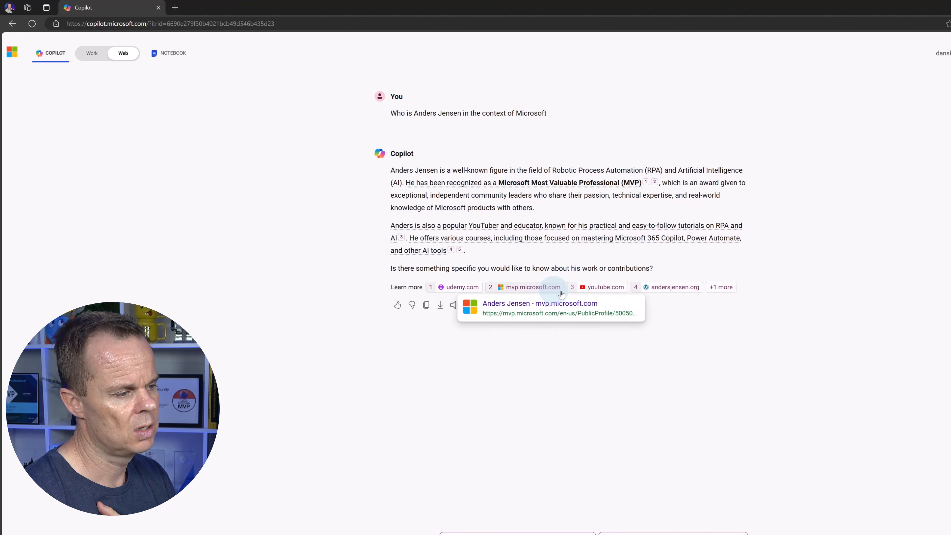
{"action": "left_click", "coordinate": [660, 292]}
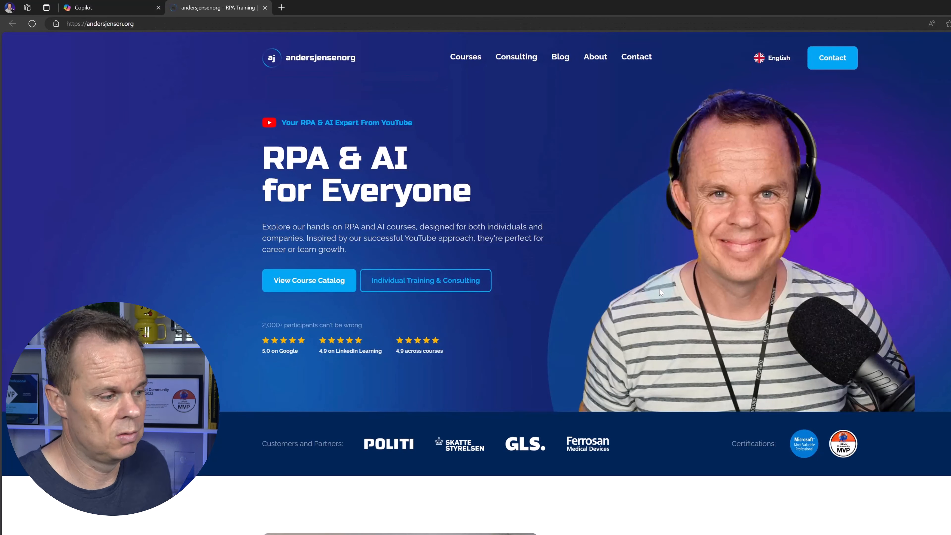
{"action": "left_click", "coordinate": [266, 8]}
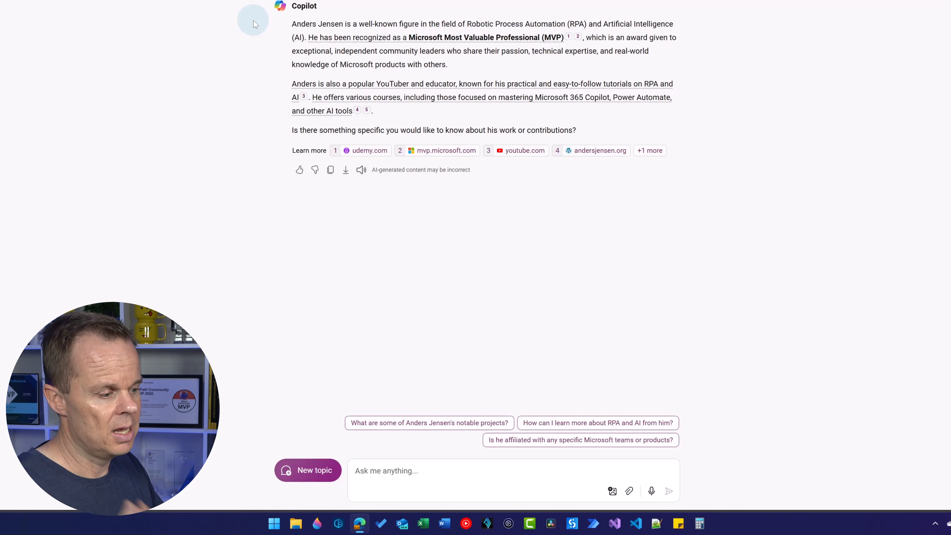
Step: Start a new topic and attach the image 1717923882382.jpg from this device to the prompt
{"action": "left_click", "coordinate": [397, 473]}
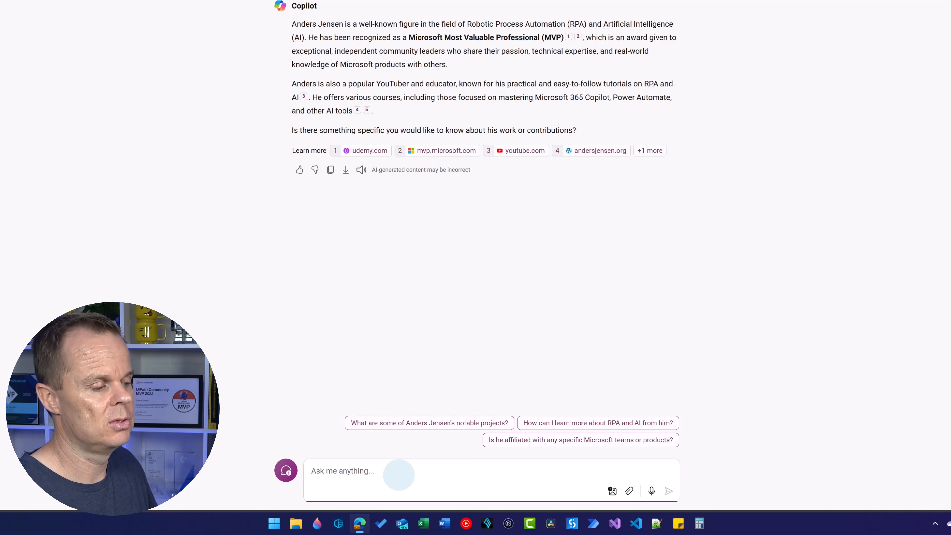
{"action": "left_click", "coordinate": [299, 474]}
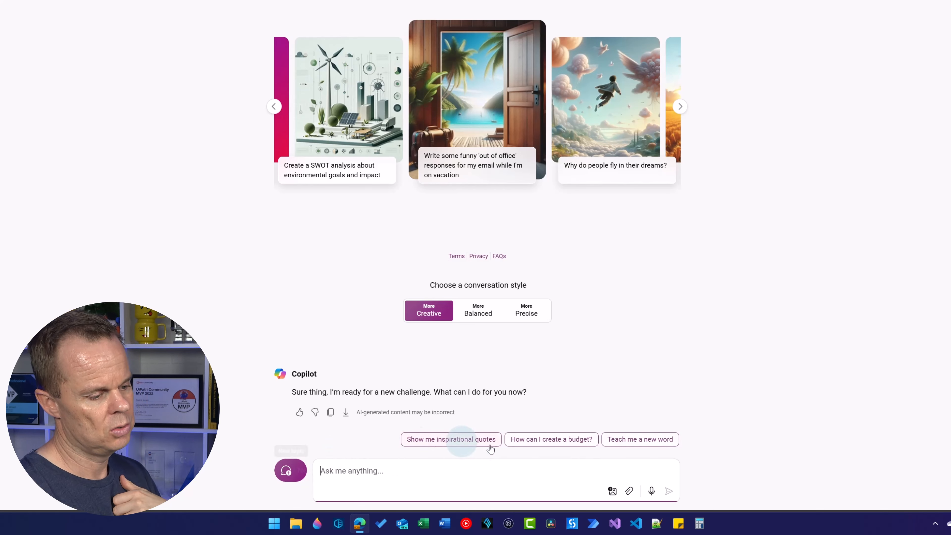
{"action": "left_click", "coordinate": [612, 492]}
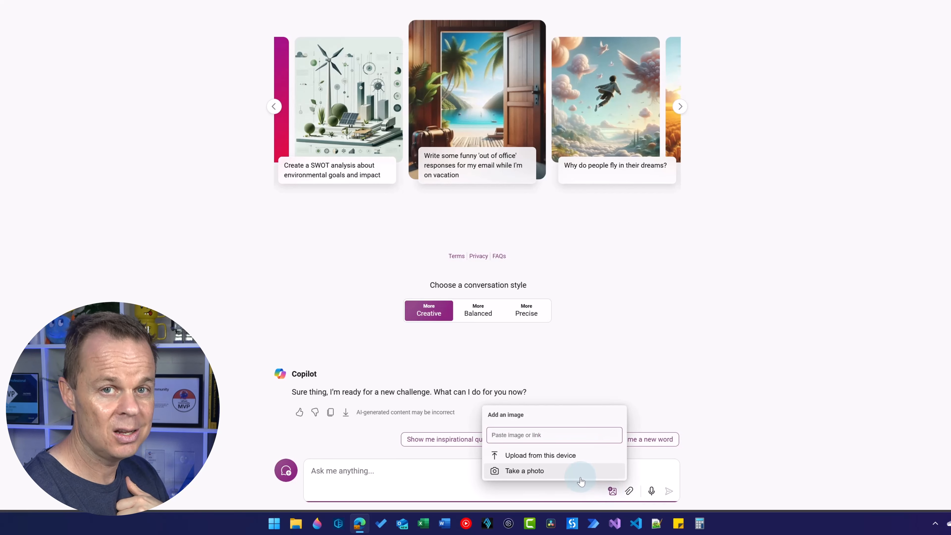
{"action": "left_click", "coordinate": [582, 460]}
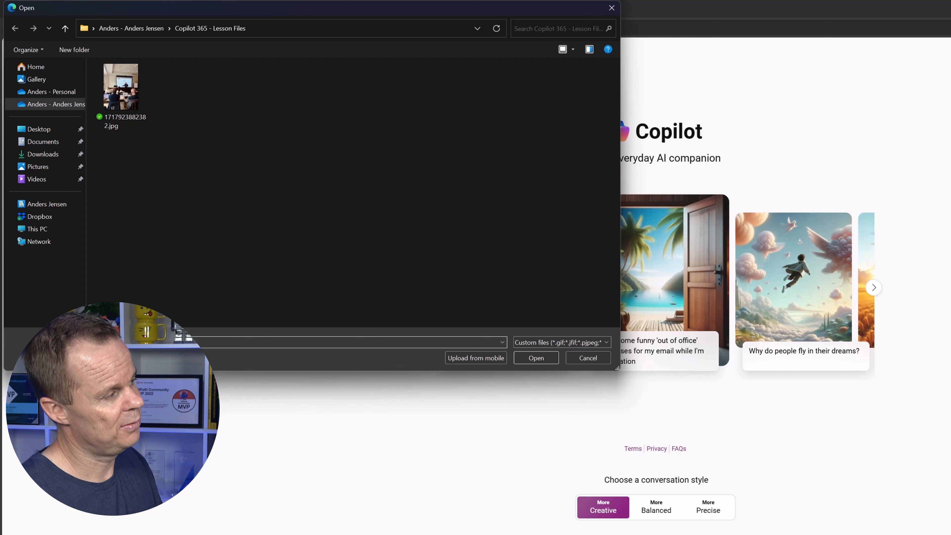
{"action": "left_click", "coordinate": [141, 79]}
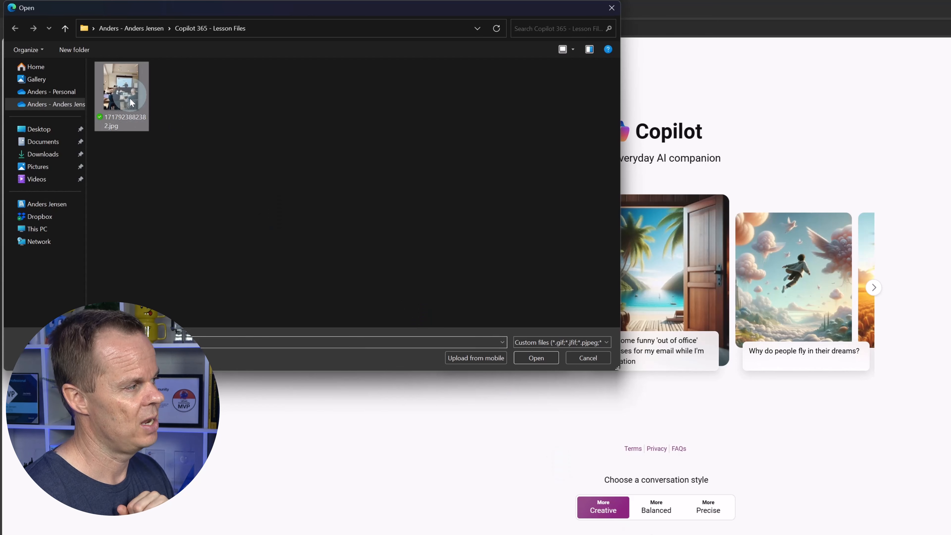
{"action": "left_click", "coordinate": [536, 358]}
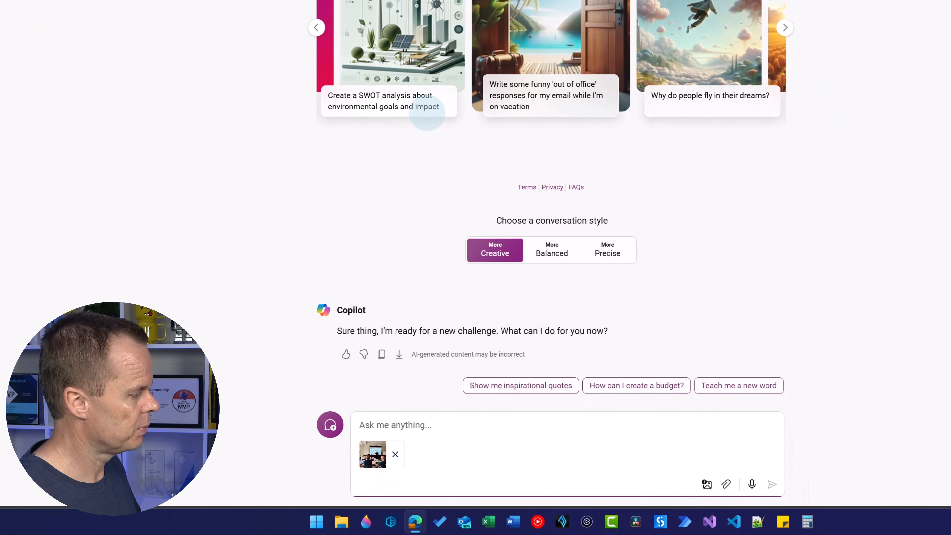
Step: Submit the prompt "Create an alt text for the image" together with the attached picture
{"action": "type", "text": "Create "}
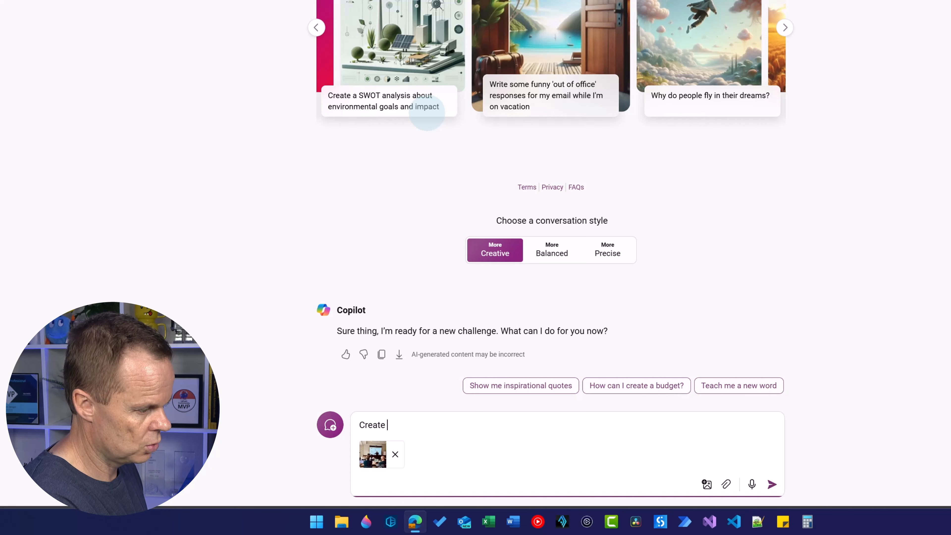
{"action": "type", "text": "an alt text "}
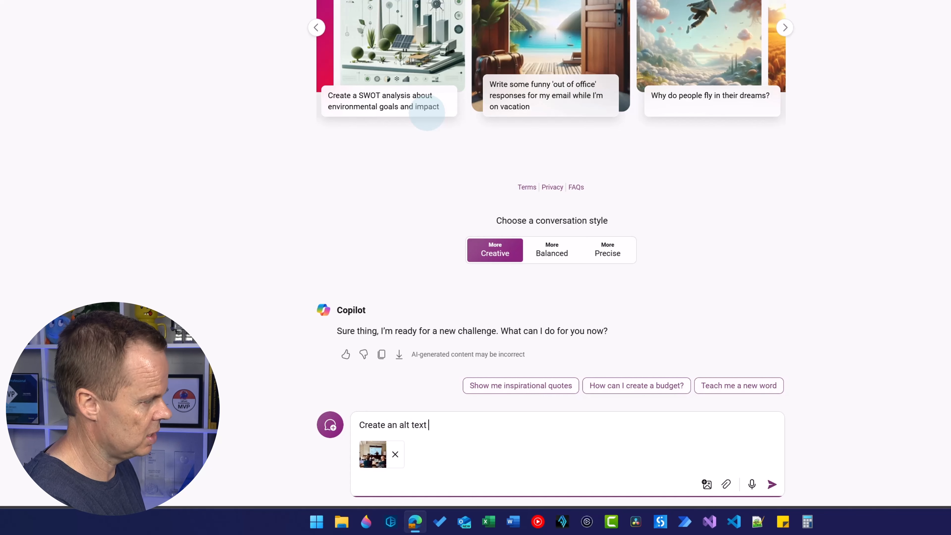
{"action": "type", "text": "for the image"}
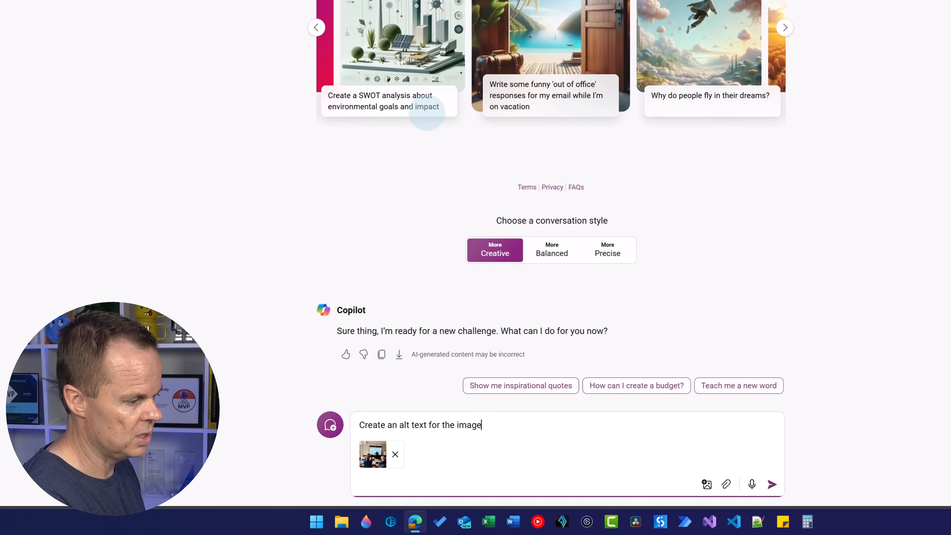
{"action": "key", "text": "Return"}
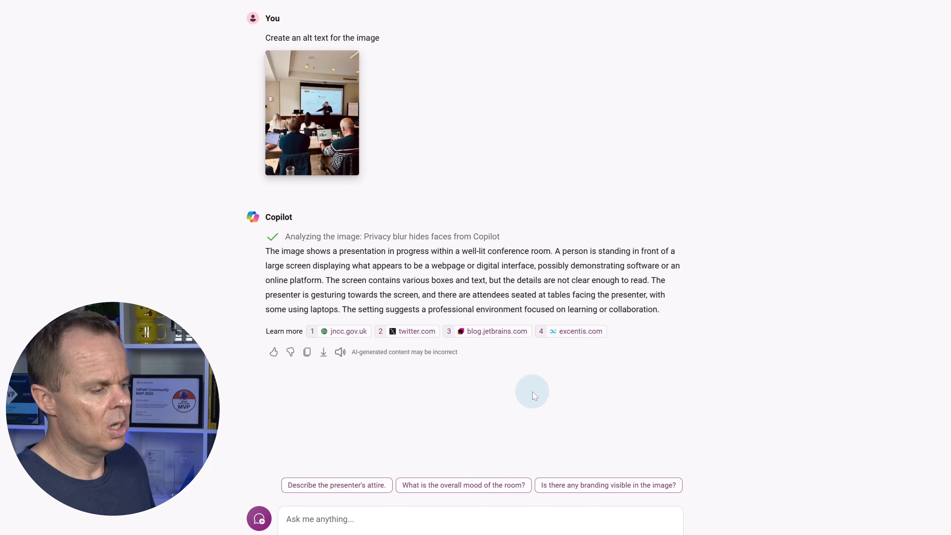
Step: Ask the follow-up question "What is an alt text" in the same conversation
{"action": "type", "text": "Wha"}
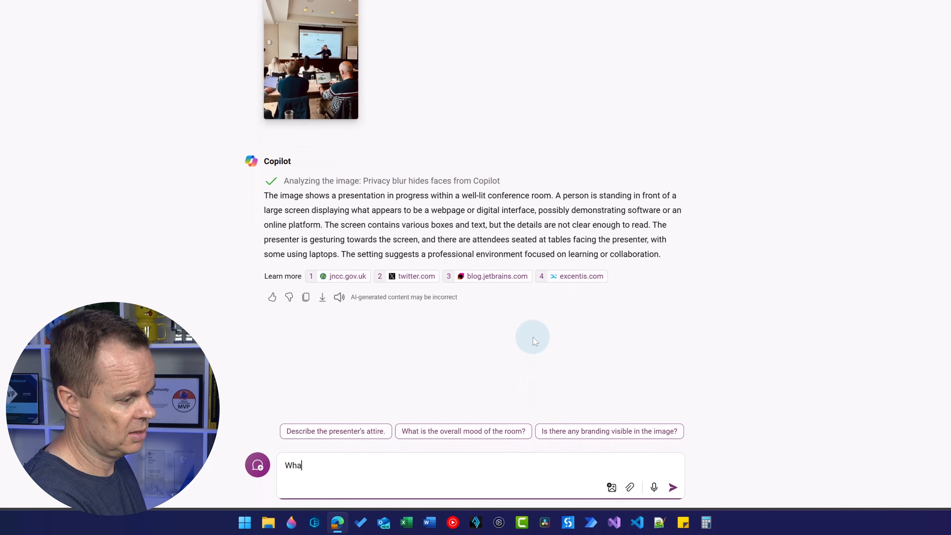
{"action": "type", "text": "t is an alt tex"}
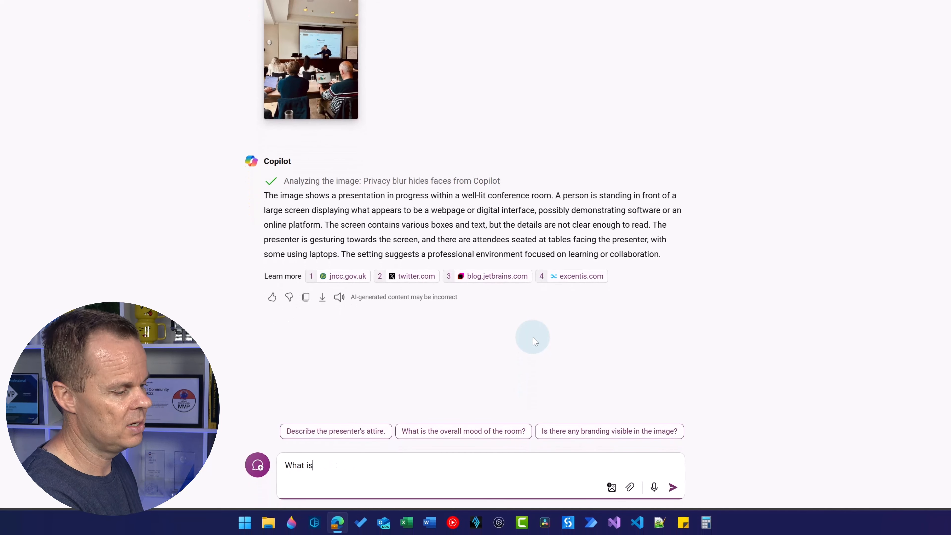
{"action": "type", "text": "t"}
{"action": "key", "text": "Return"}
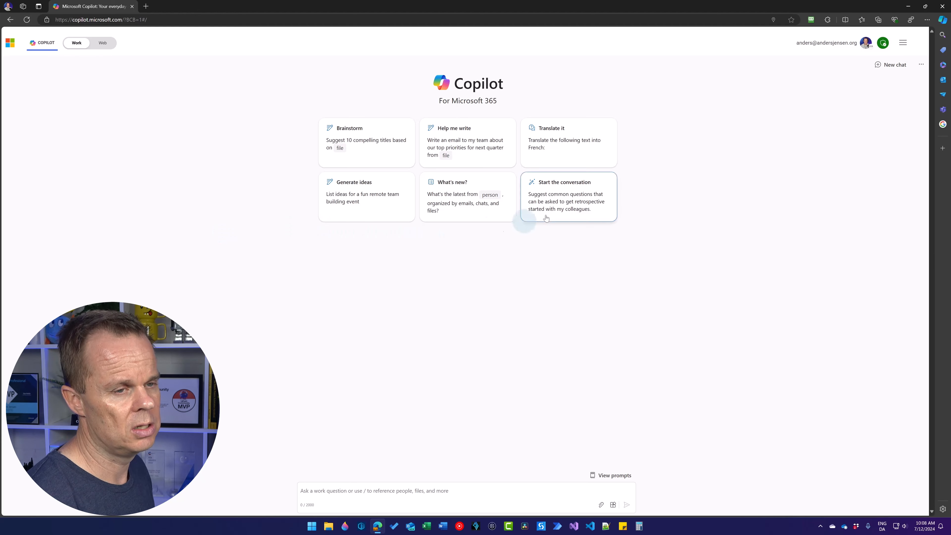
Step: Start a new work chat and write the prompt opening "I will present Copilot 365 to this audience:"
{"action": "mouse_move", "coordinate": [887, 45]}
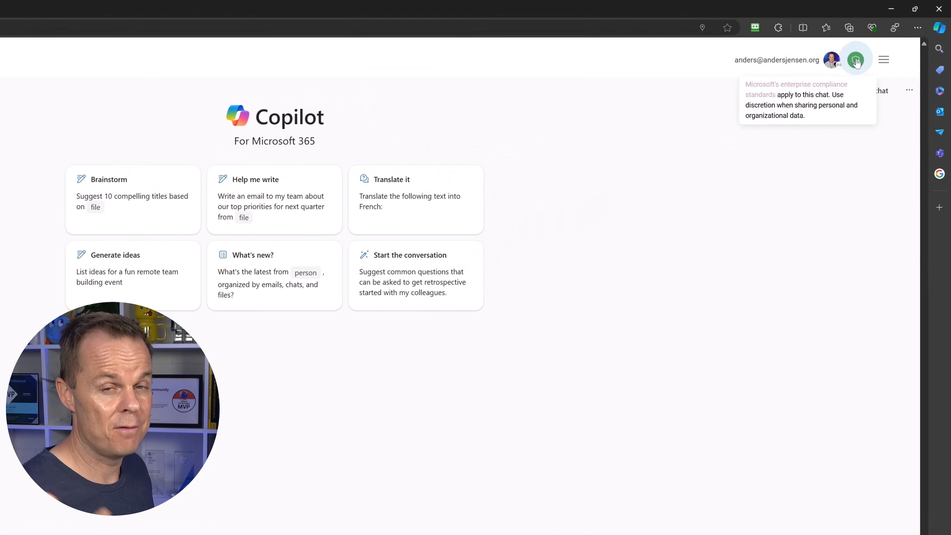
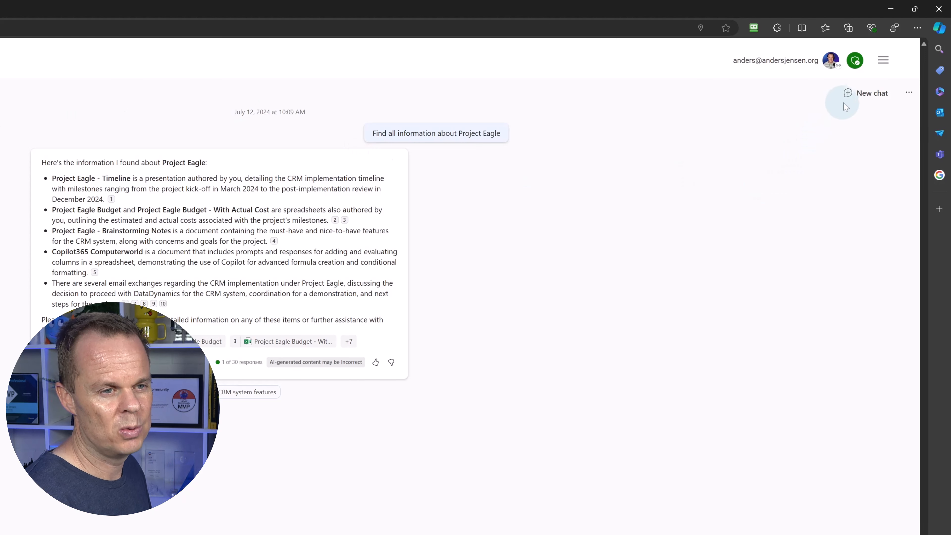
{"action": "left_click", "coordinate": [860, 101]}
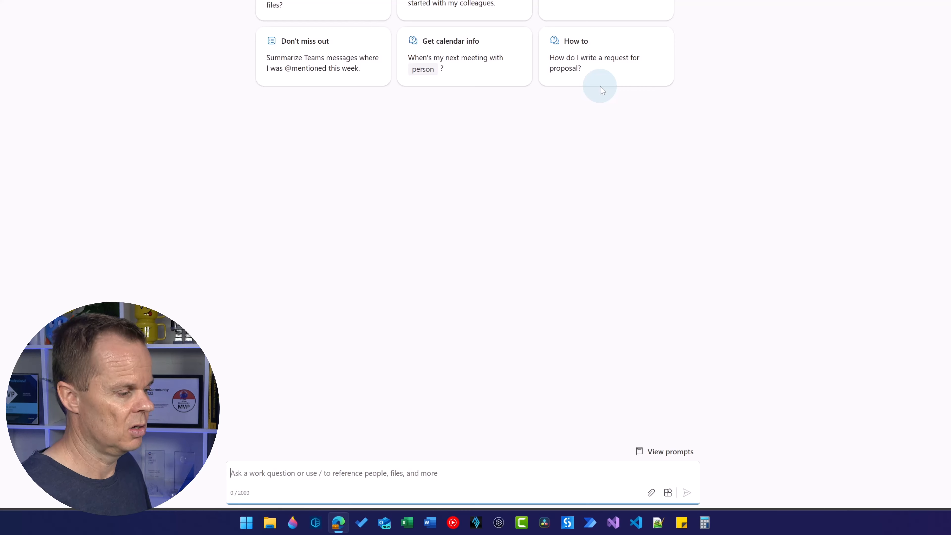
{"action": "type", "text": "I will present"}
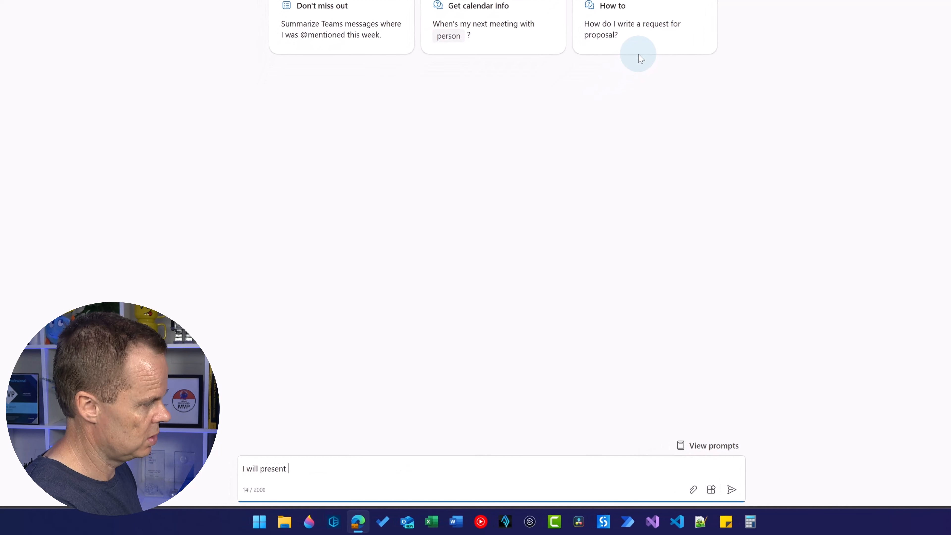
{"action": "type", "text": " Copilot 365"}
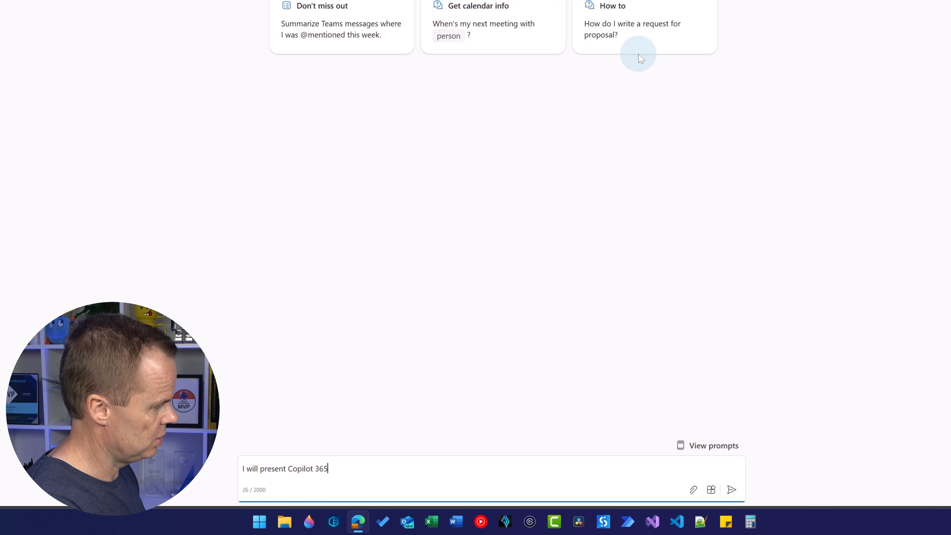
{"action": "type", "text": " to this"}
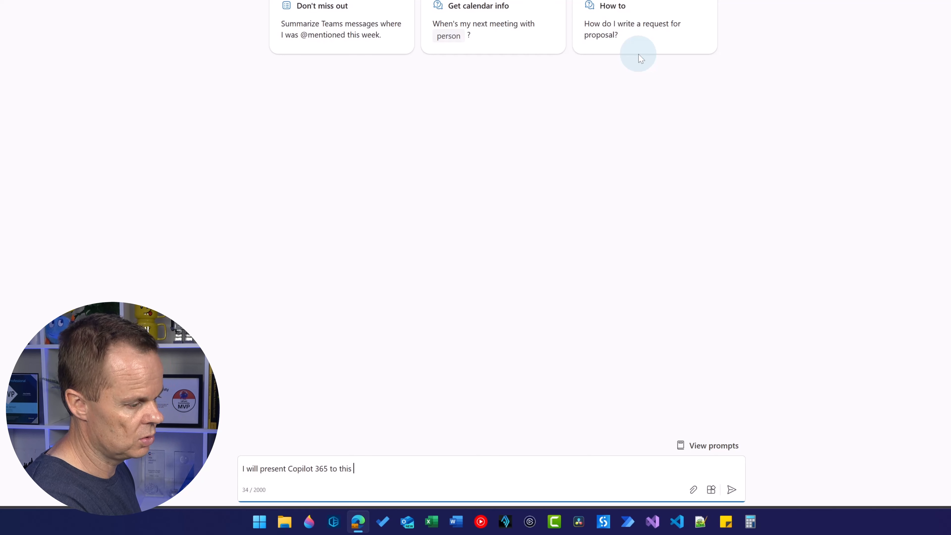
{"action": "type", "text": " audience"}
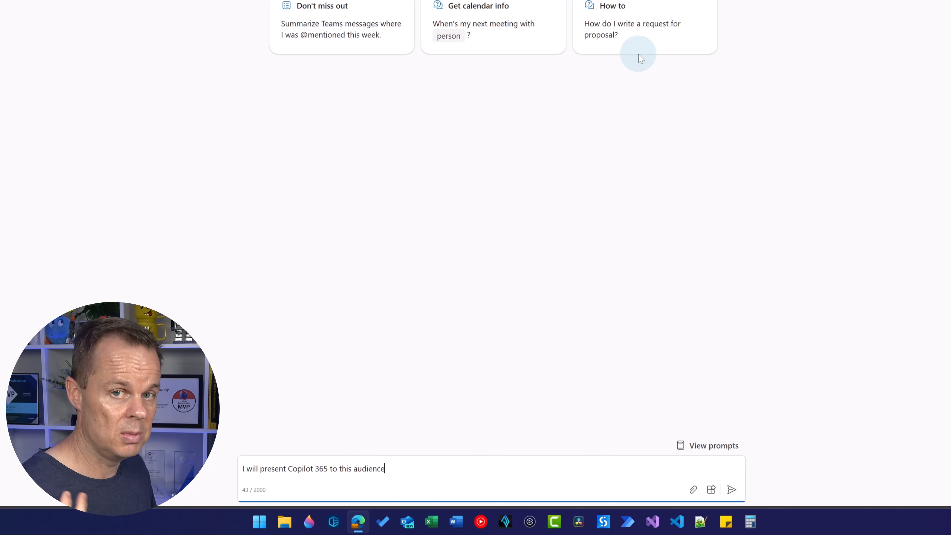
{"action": "type", "text": ":"}
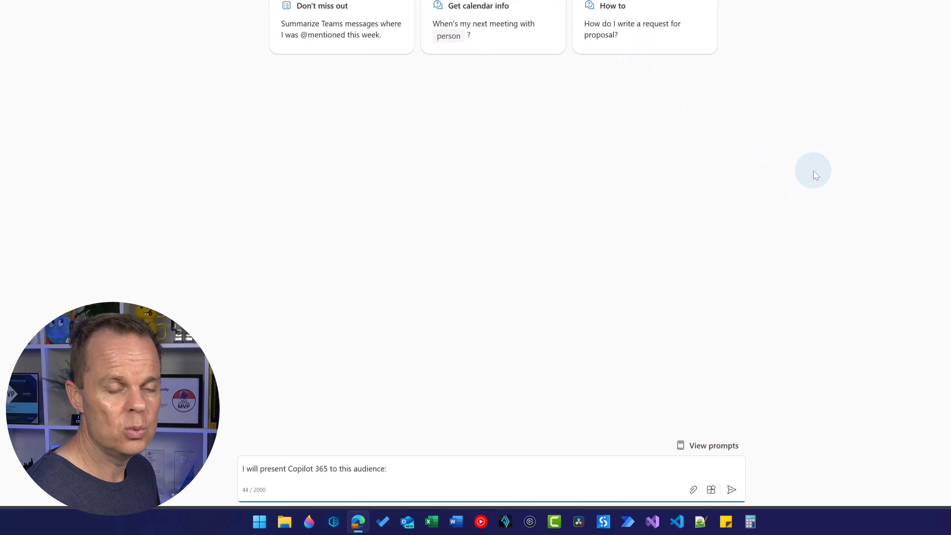
Step: Search the work files for "Computer" and add Computerworld Conference.xlsx as context to the prompt
{"action": "left_click", "coordinate": [694, 490]}
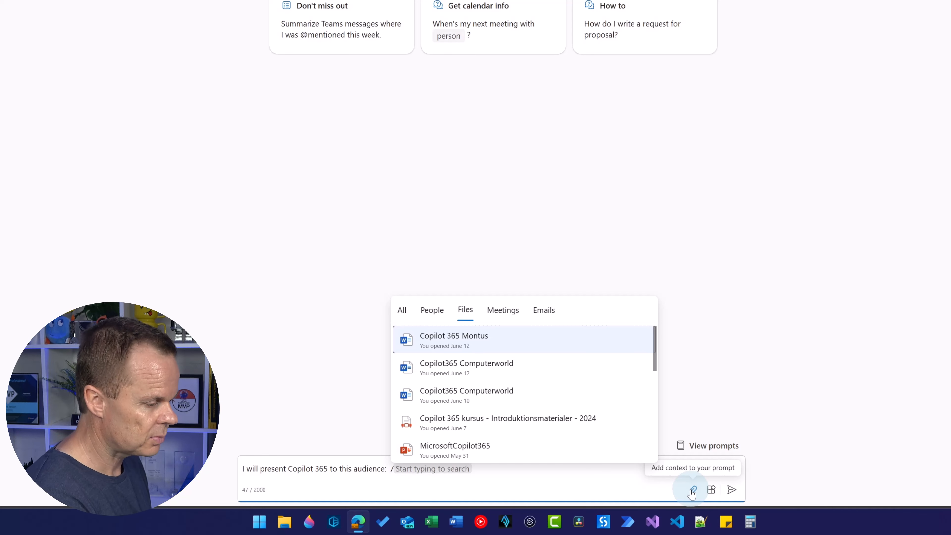
{"action": "type", "text": "Com"}
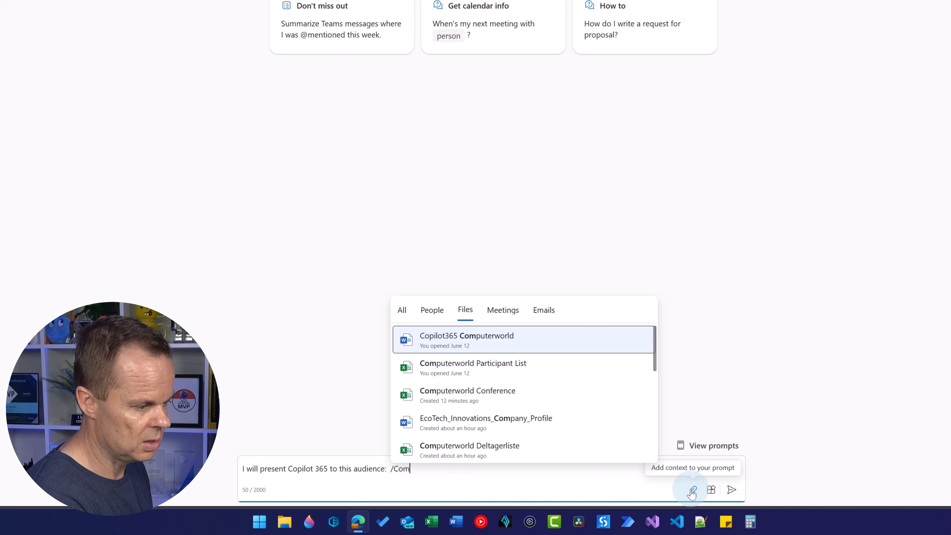
{"action": "type", "text": "puter"}
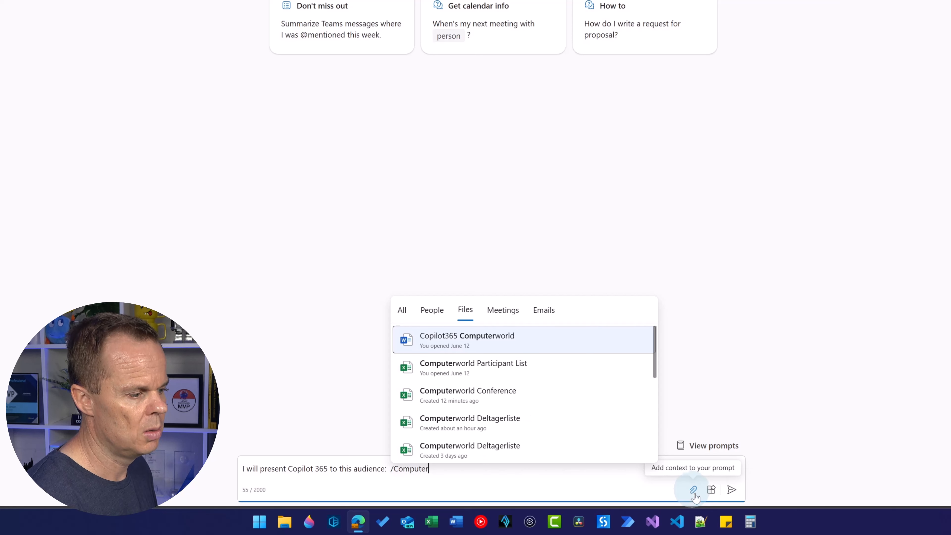
{"action": "left_click", "coordinate": [517, 397]}
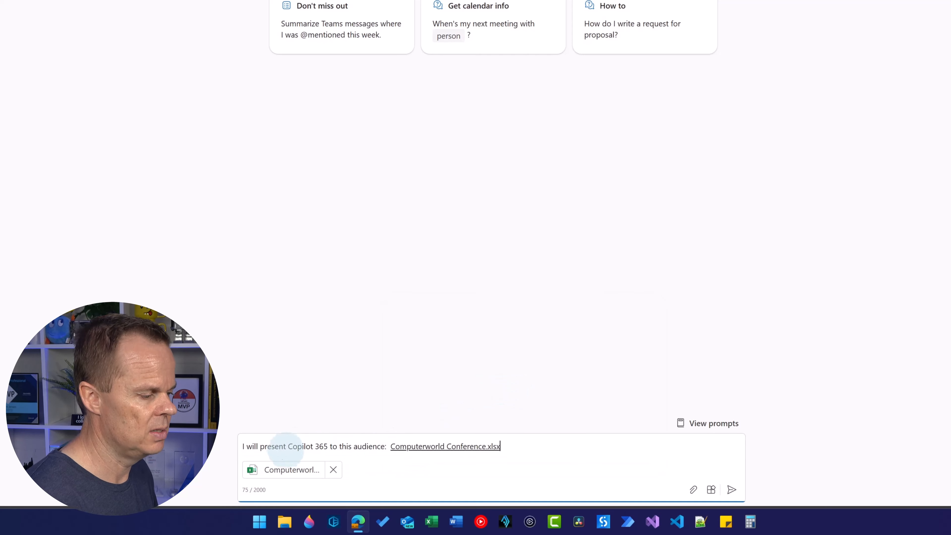
Step: Examine the company, position and industry list in the attached Computerworld Conference.xlsx workbook and return to the prompt
{"action": "left_click", "coordinate": [285, 479]}
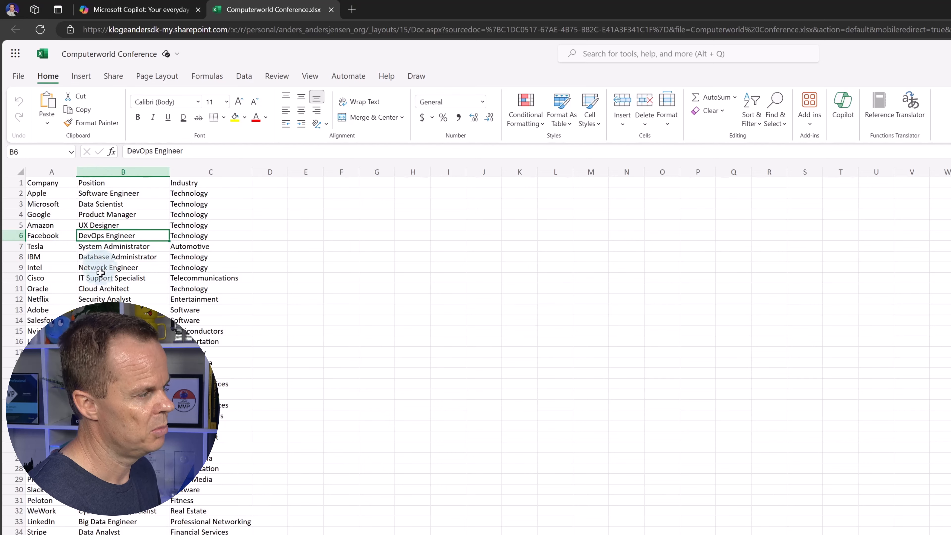
{"action": "scroll", "coordinate": [135, 228], "scroll_direction": "down", "scroll_amount": 14}
{"action": "scroll", "coordinate": [136, 229], "scroll_direction": "down", "scroll_amount": 5}
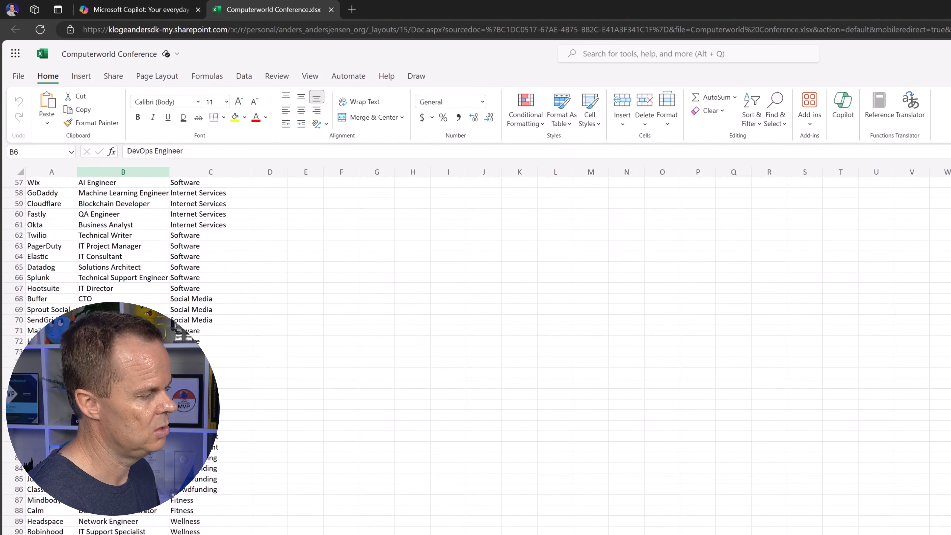
{"action": "scroll", "coordinate": [135, 229], "scroll_direction": "up", "scroll_amount": 19}
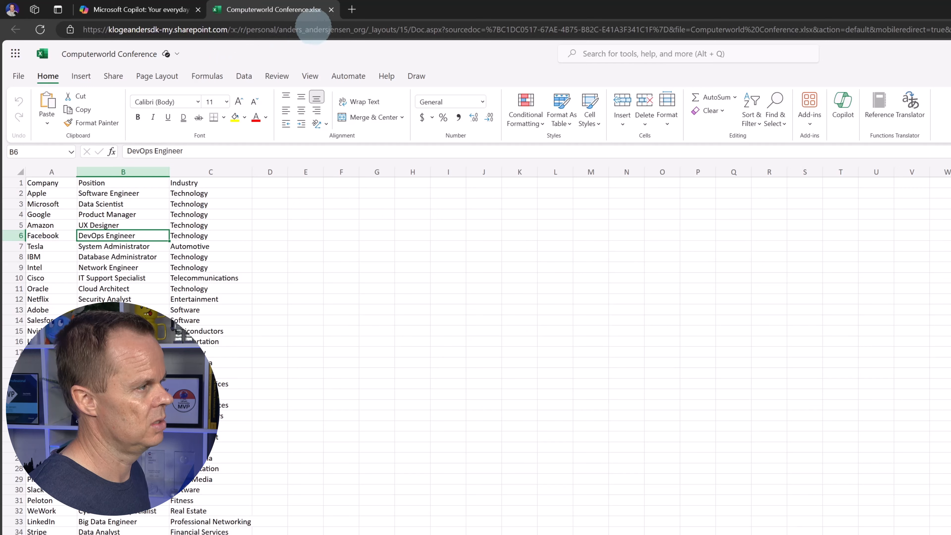
{"action": "left_click", "coordinate": [331, 13]}
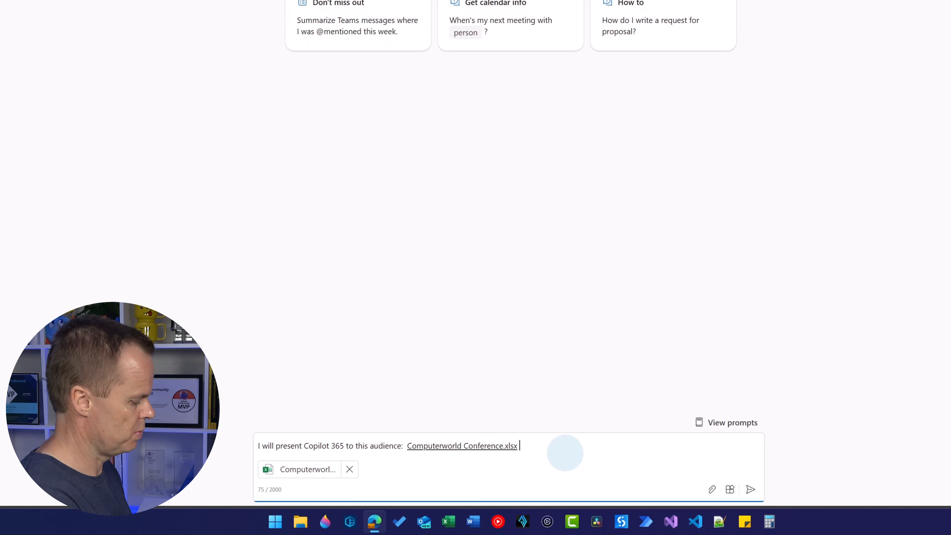
Step: Complete the prompt with "What should I be aware of? Include the background of a few participants for live-prompt examples" and submit it
{"action": "type", "text": "Wha"}
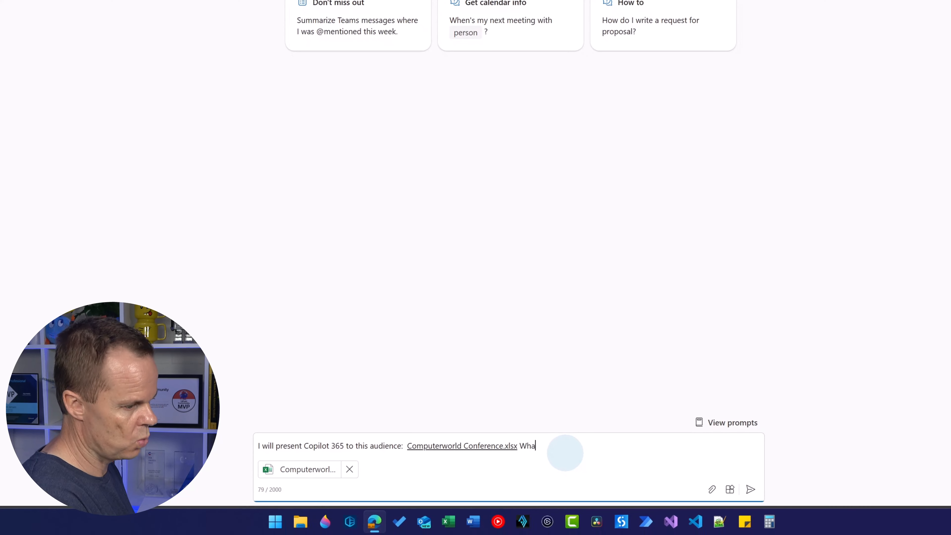
{"action": "type", "text": "t should I be awe"}
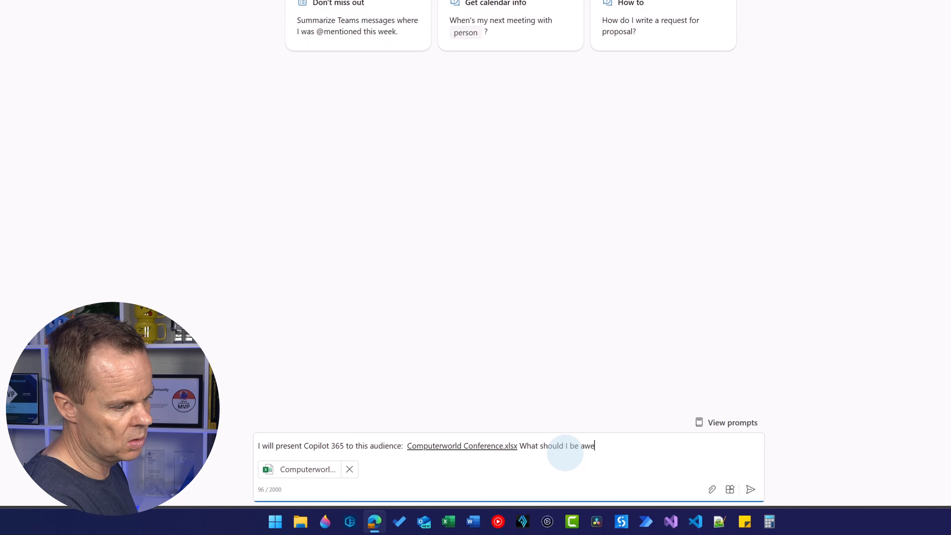
{"action": "key", "text": "BackSpace"}
{"action": "type", "text": "are o"}
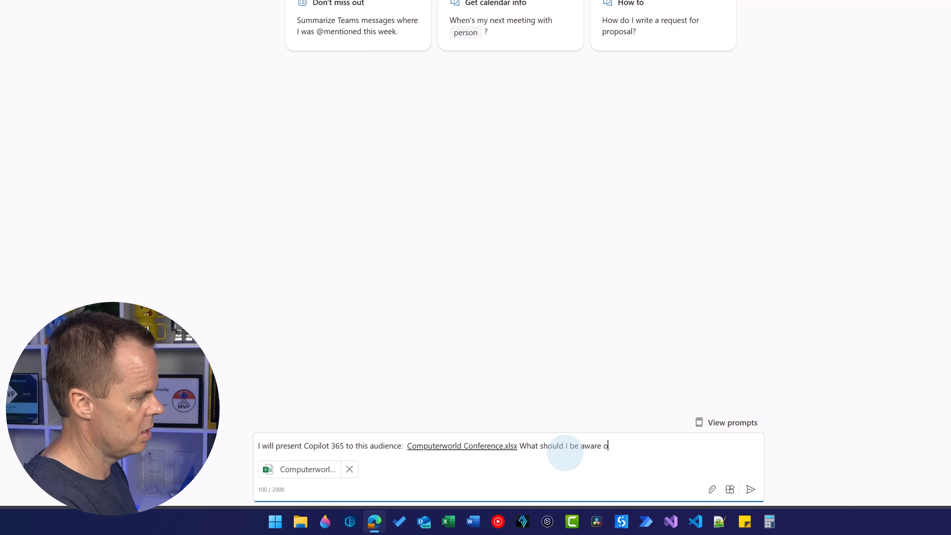
{"action": "type", "text": "f? Include th"}
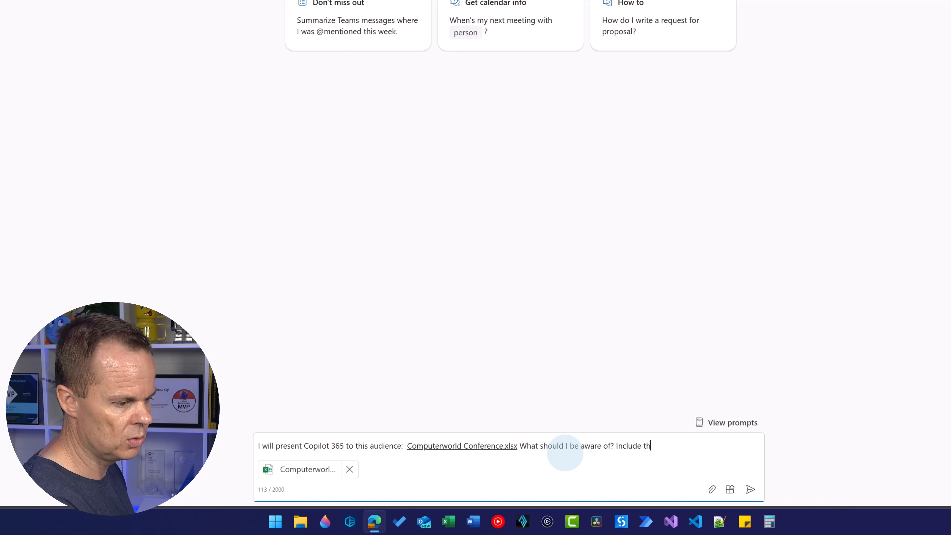
{"action": "type", "text": "e background of"}
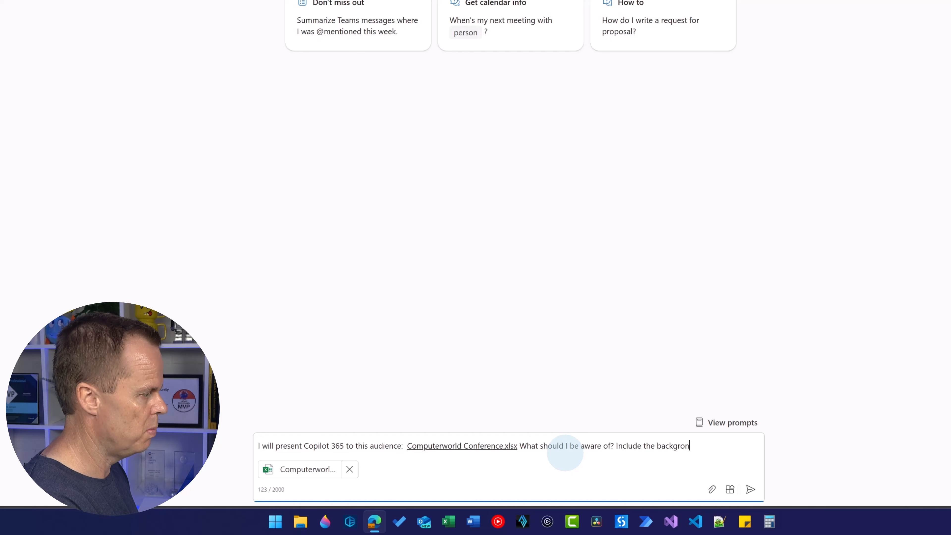
{"action": "type", "text": " a"}
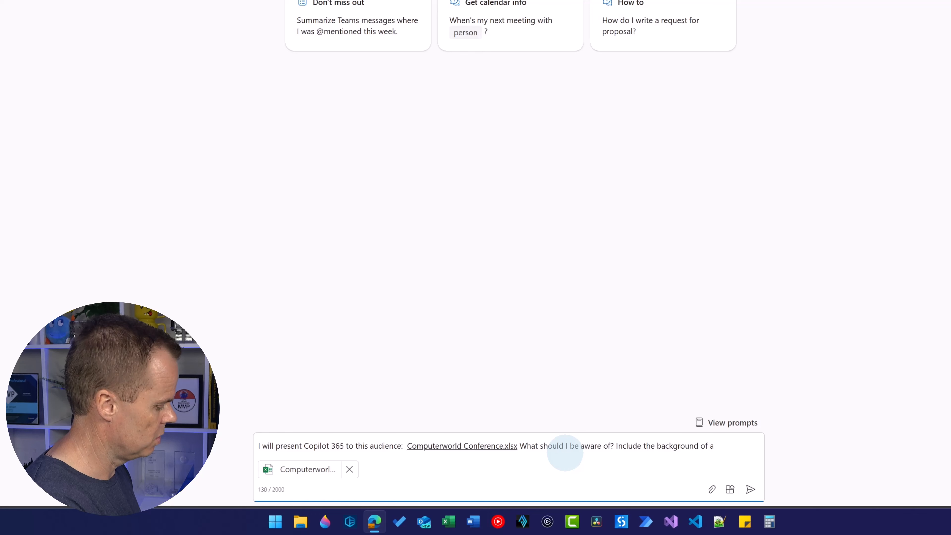
{"action": "type", "text": " few partici"}
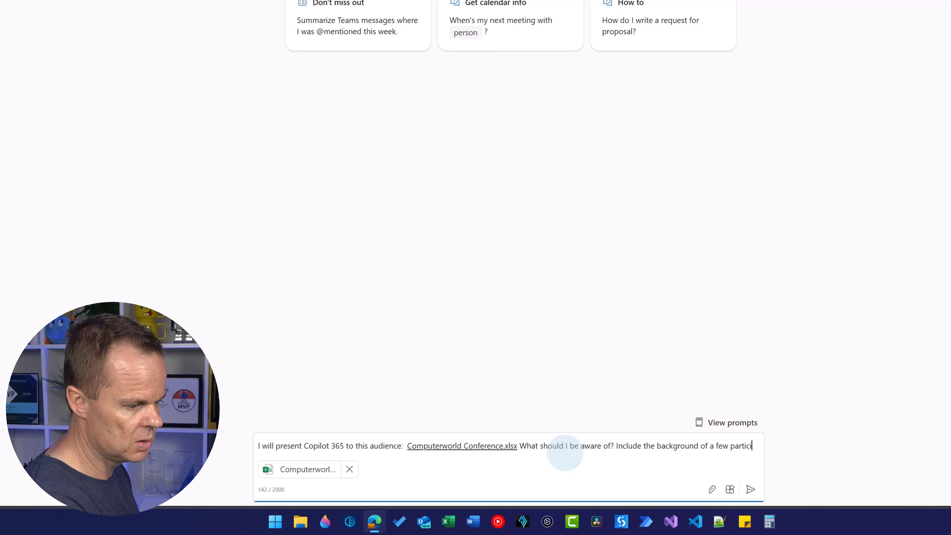
{"action": "type", "text": "pants for li"}
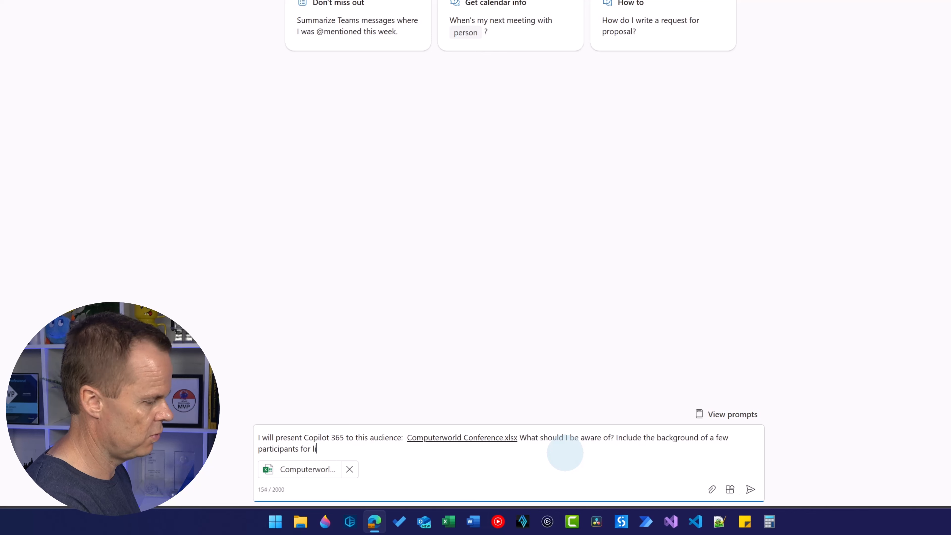
{"action": "type", "text": "ve-prompt examples"}
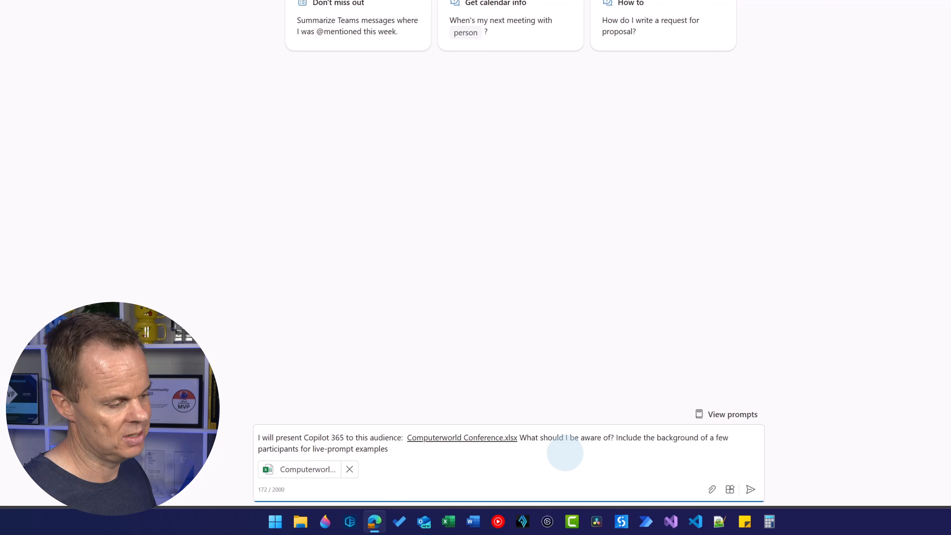
{"action": "key", "text": "Return"}
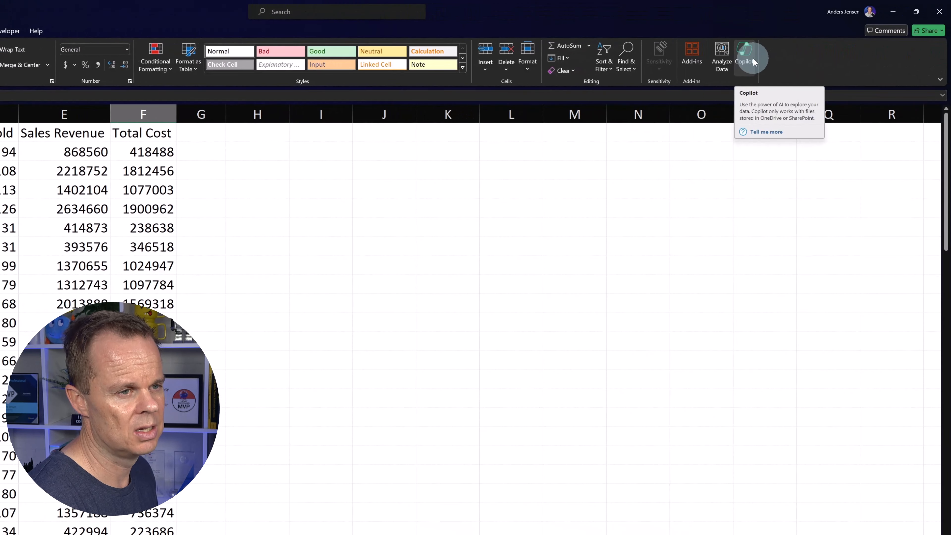
Step: Open Copilot for Vacation Sales.xlsx in Excel and convert the data range A1:F101 into a table with headers
{"action": "left_click", "coordinate": [753, 60]}
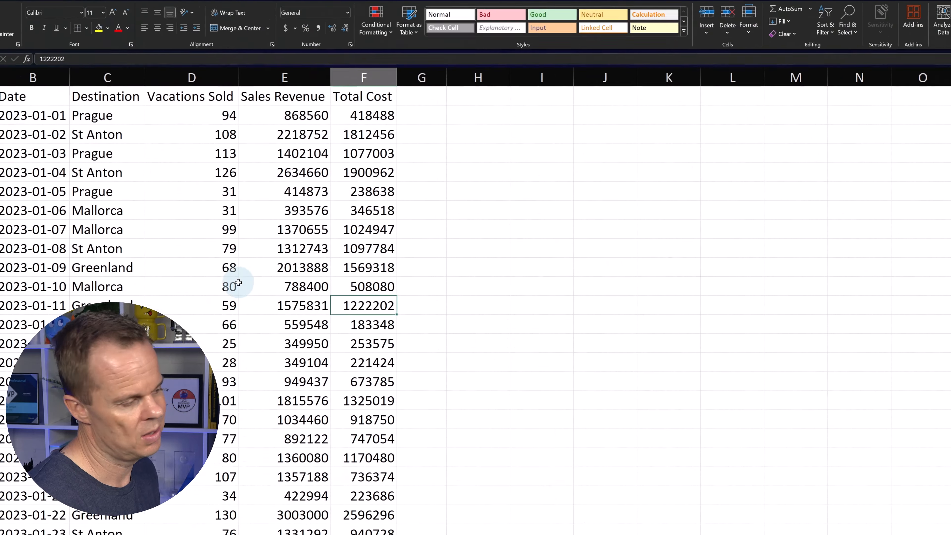
{"action": "left_click", "coordinate": [113, 248]}
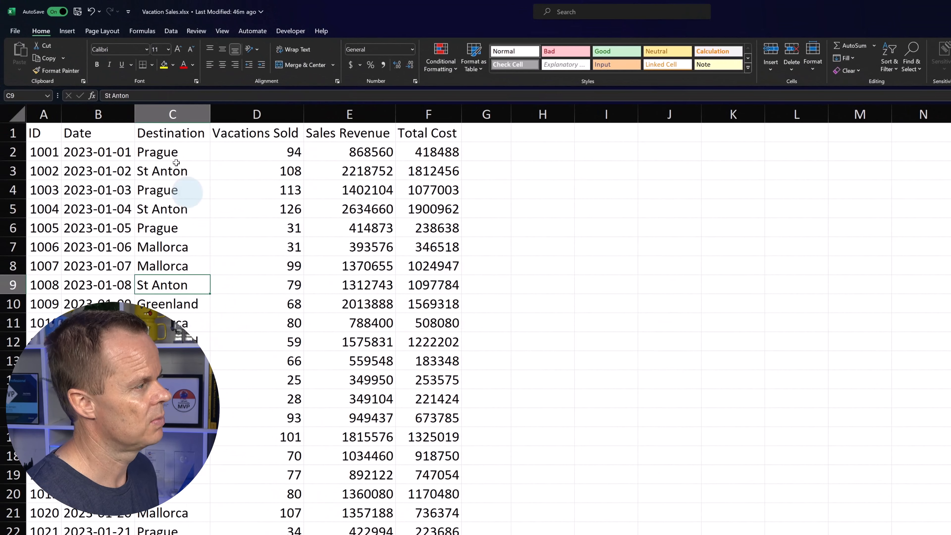
{"action": "left_click", "coordinate": [69, 34]}
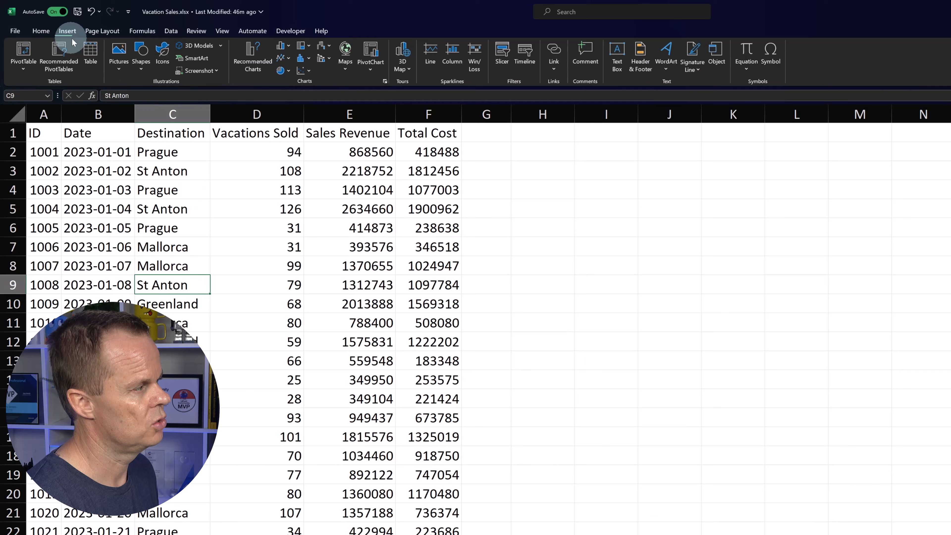
{"action": "left_click", "coordinate": [90, 56]}
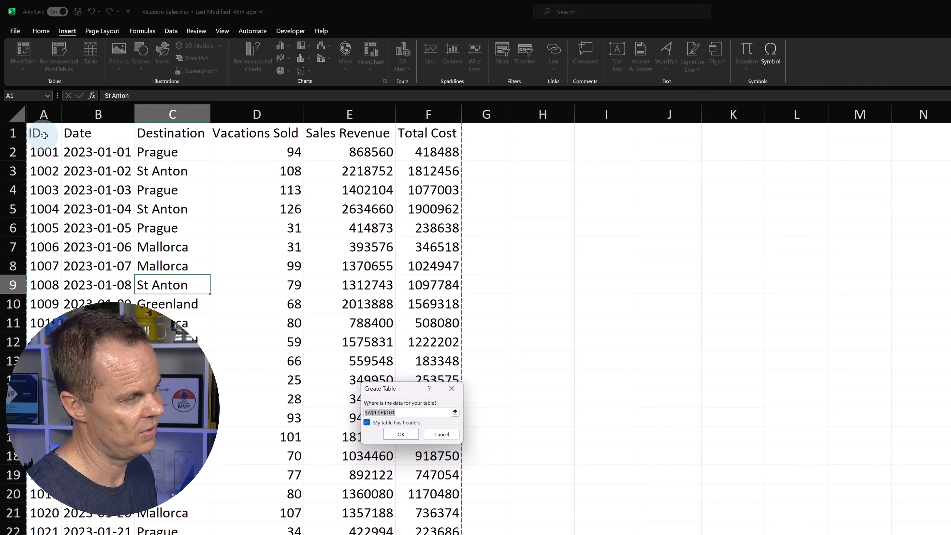
{"action": "left_click", "coordinate": [400, 435]}
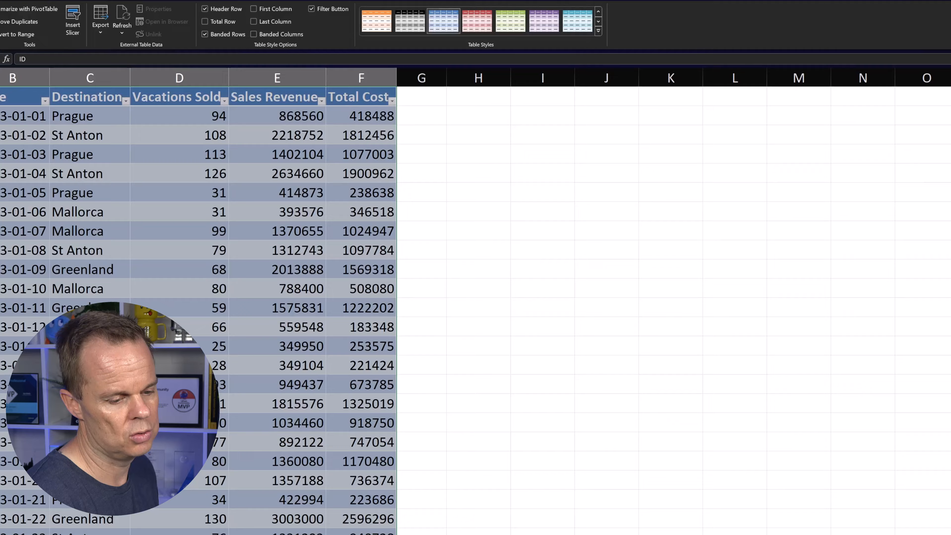
Step: Ask Copilot "How many unique values are in the Destination column?" about the vacation sales table
{"action": "left_click", "coordinate": [909, 522]}
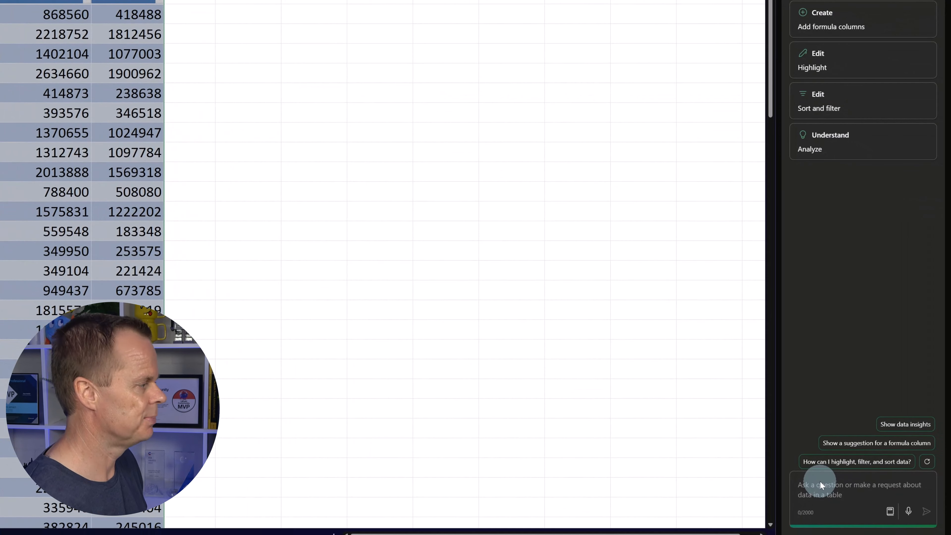
{"action": "left_click", "coordinate": [121, 201]}
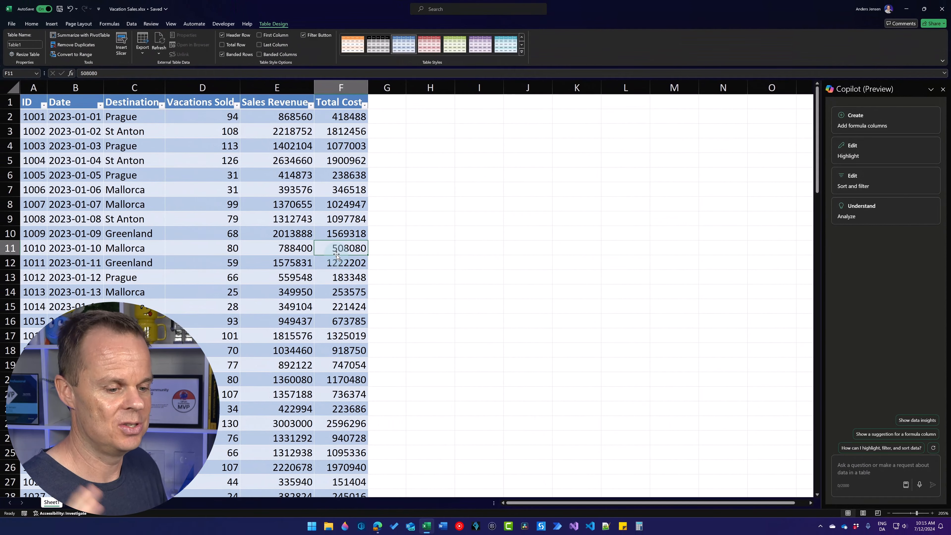
{"action": "left_click", "coordinate": [860, 466]}
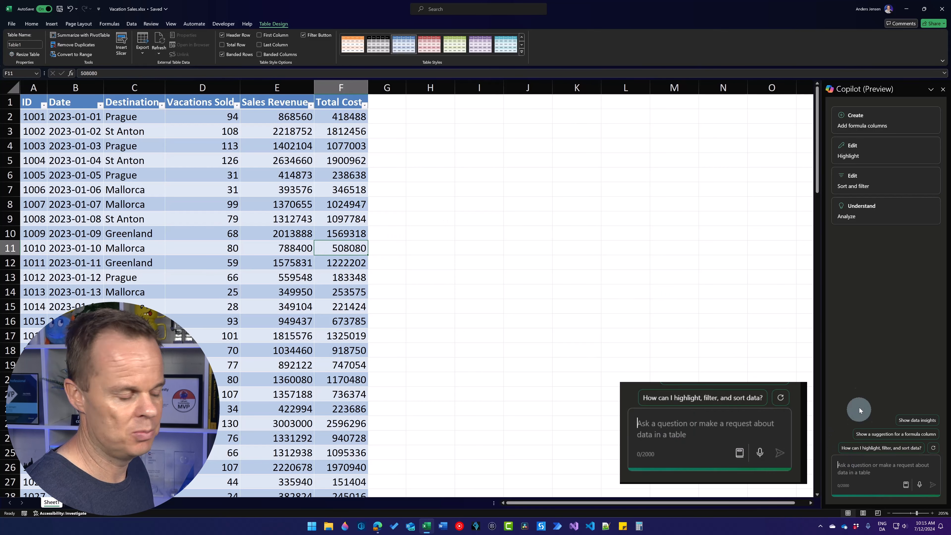
{"action": "type", "text": "How "}
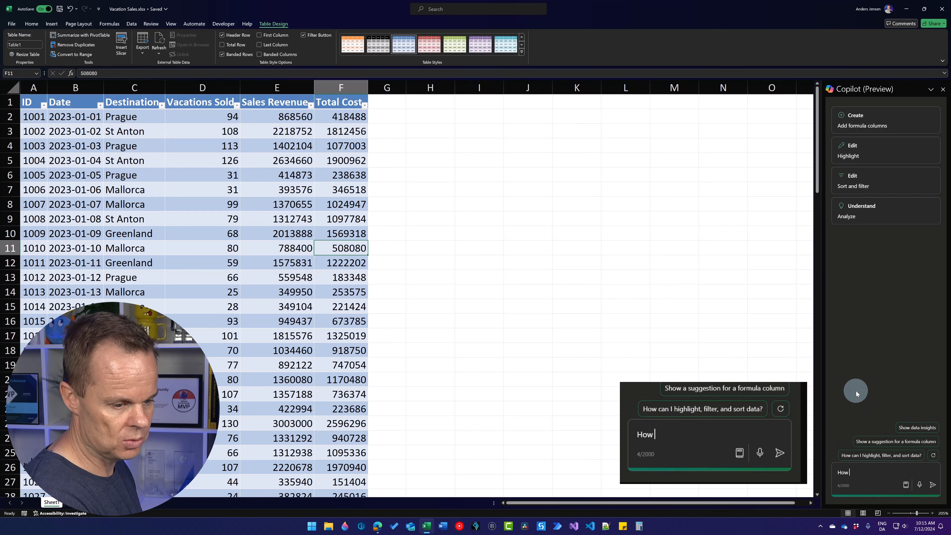
{"action": "type", "text": "many "}
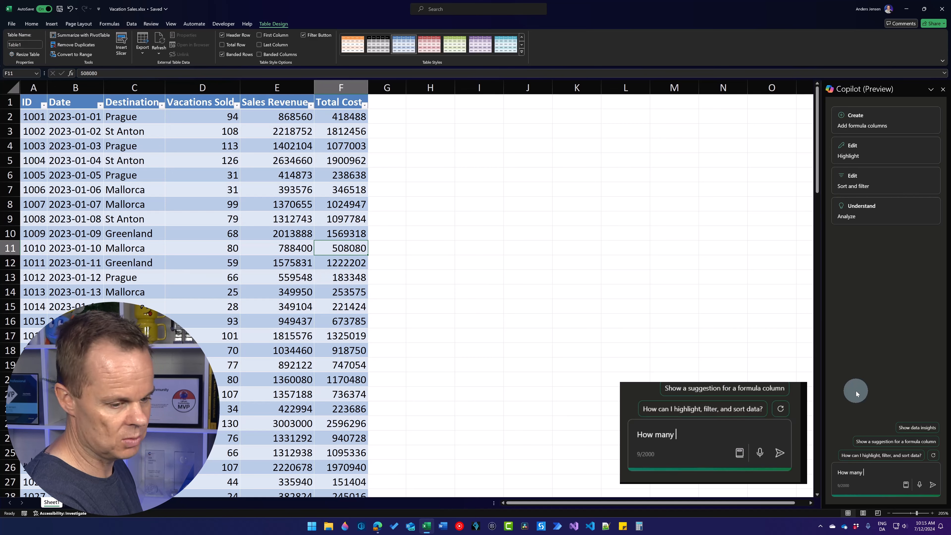
{"action": "type", "text": "uni"}
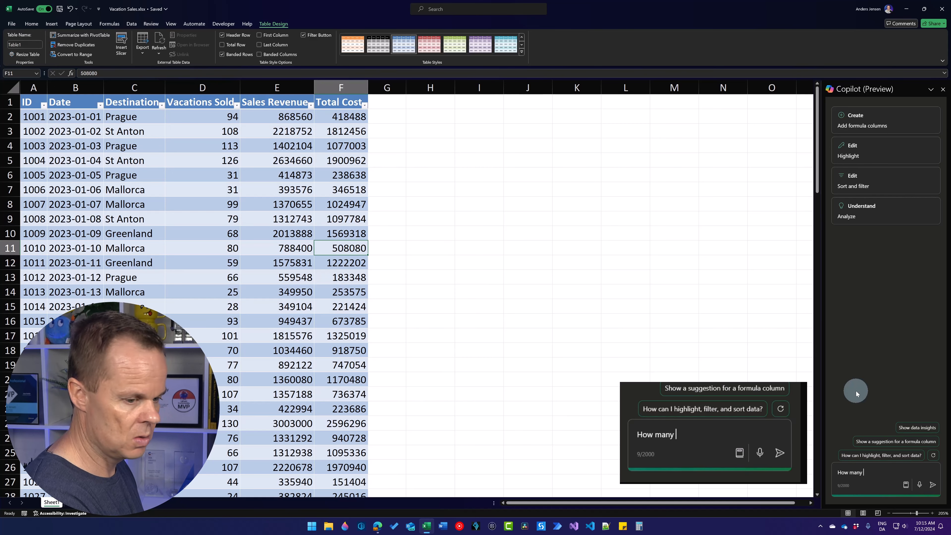
{"action": "type", "text": "que val"}
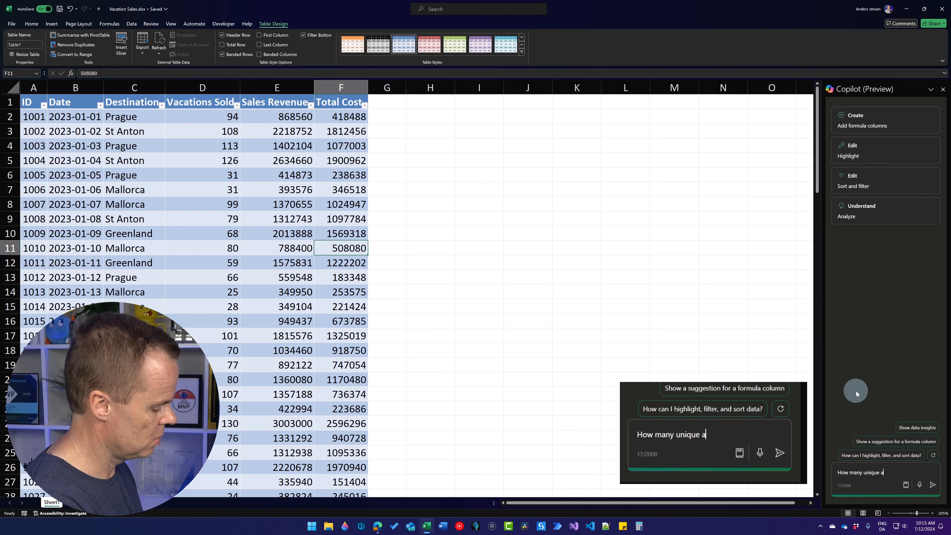
{"action": "type", "text": "ues"}
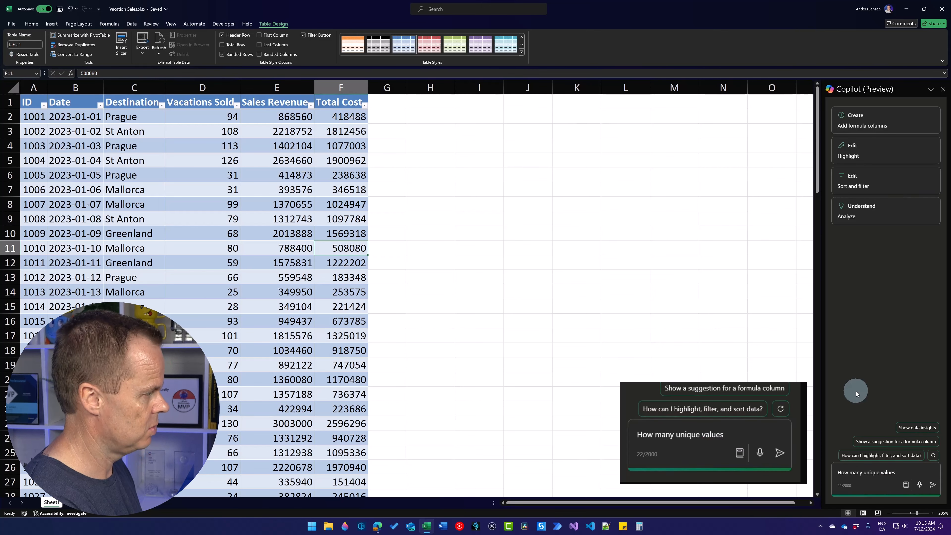
{"action": "type", "text": " are in the "}
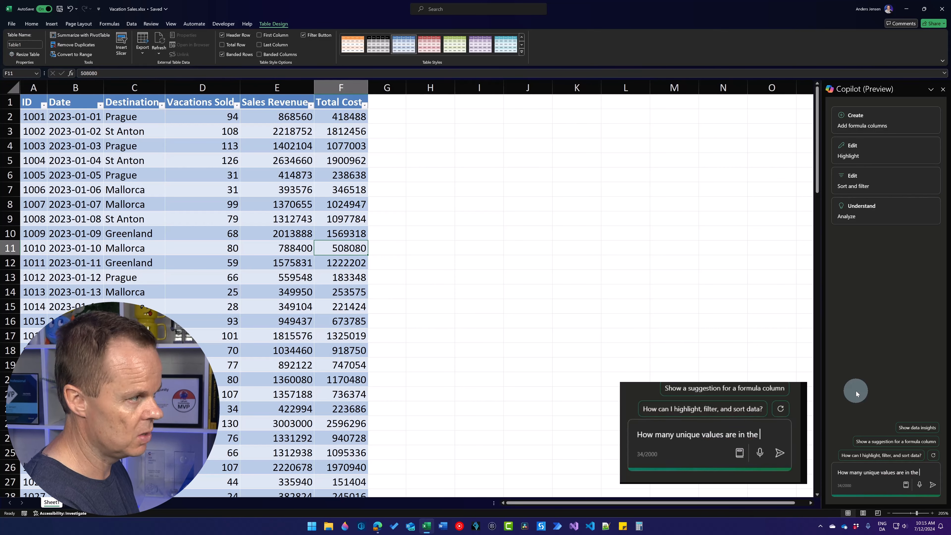
{"action": "type", "text": "Destin"}
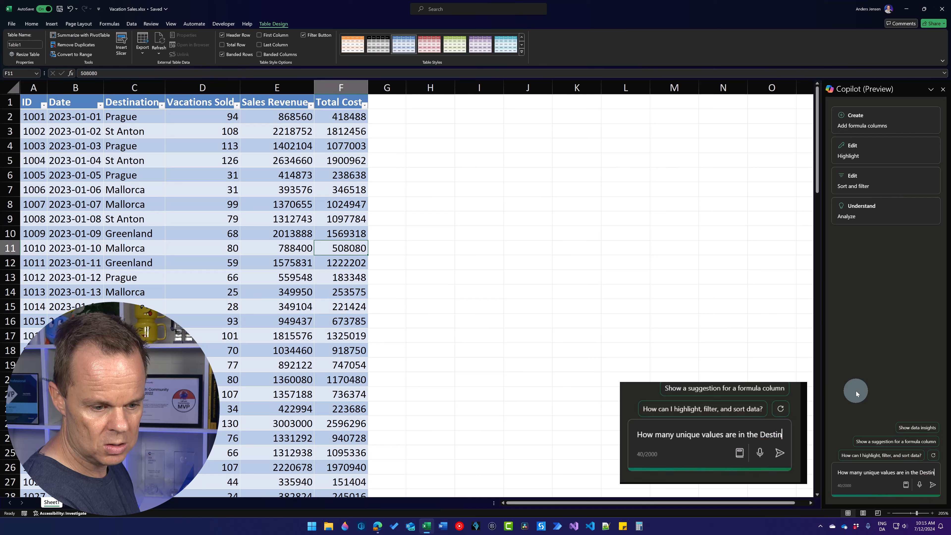
{"action": "type", "text": "ation"}
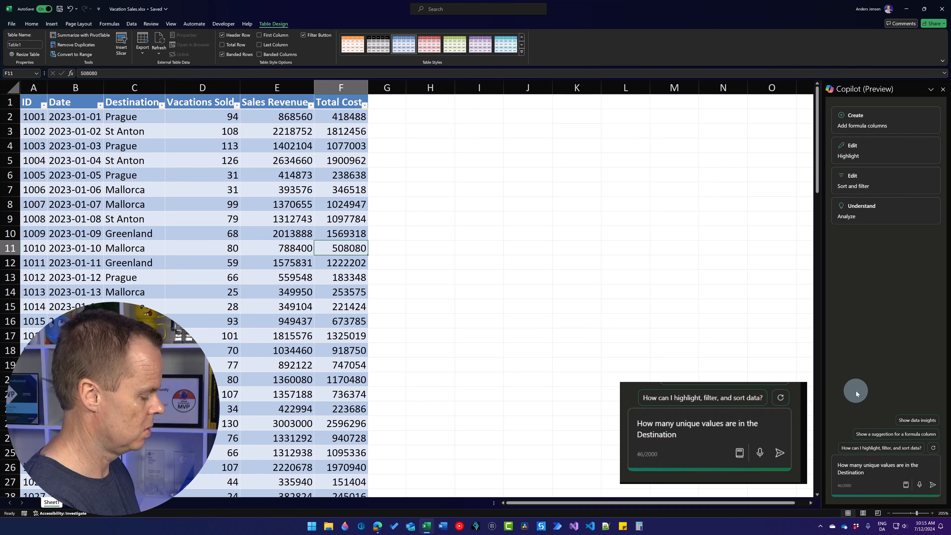
{"action": "type", "text": " column?"}
{"action": "key", "text": "Return"}
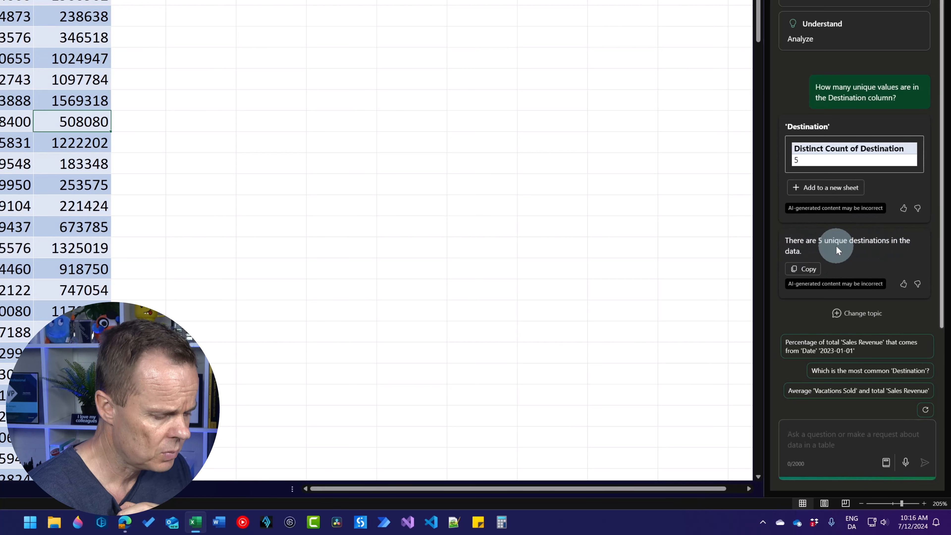
Step: Add Copilot's distinct destination count to a new sheet and inspect the formula behind the result in cell C5
{"action": "left_click", "coordinate": [827, 192]}
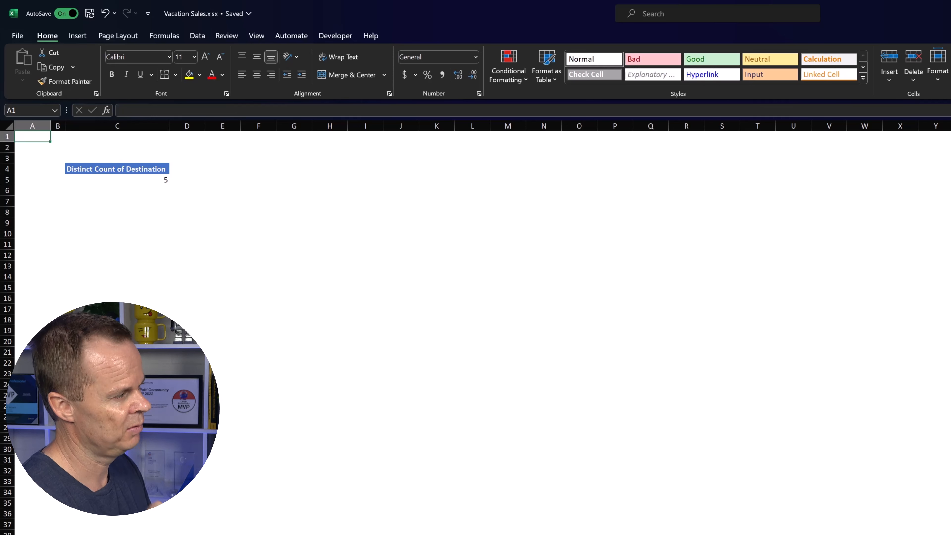
{"action": "left_click", "coordinate": [136, 181]}
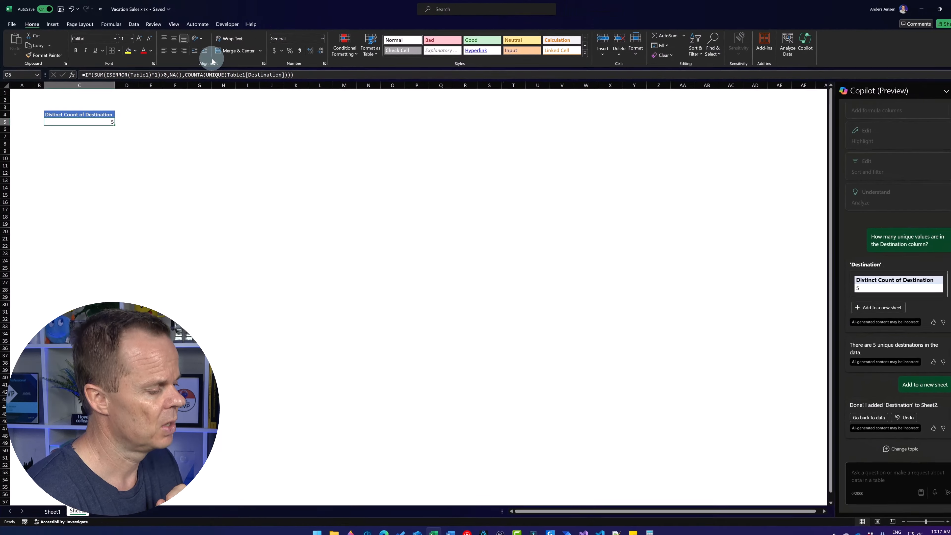
Step: Return to Sheet1 and submit the Copilot prompt "Add a Total Profit column"
{"action": "left_click", "coordinate": [52, 503]}
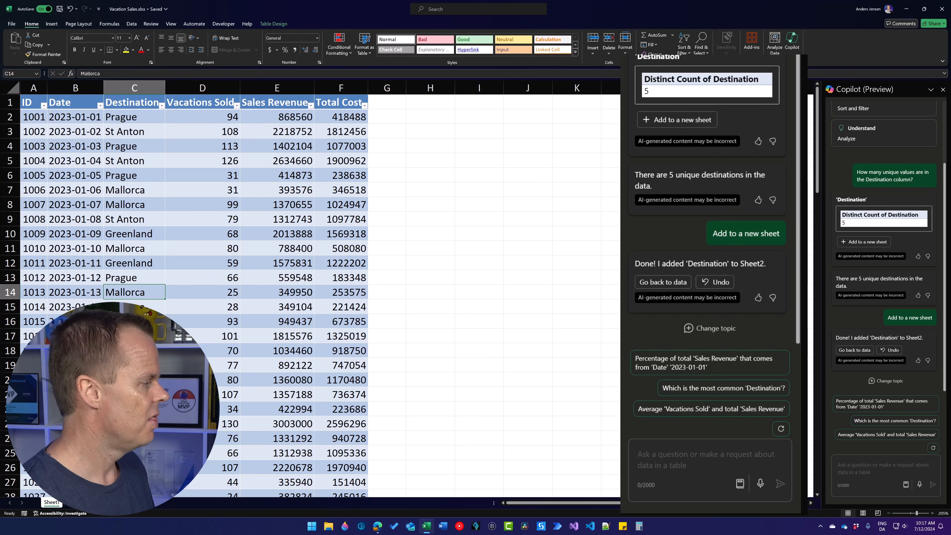
{"action": "left_click", "coordinate": [677, 473]}
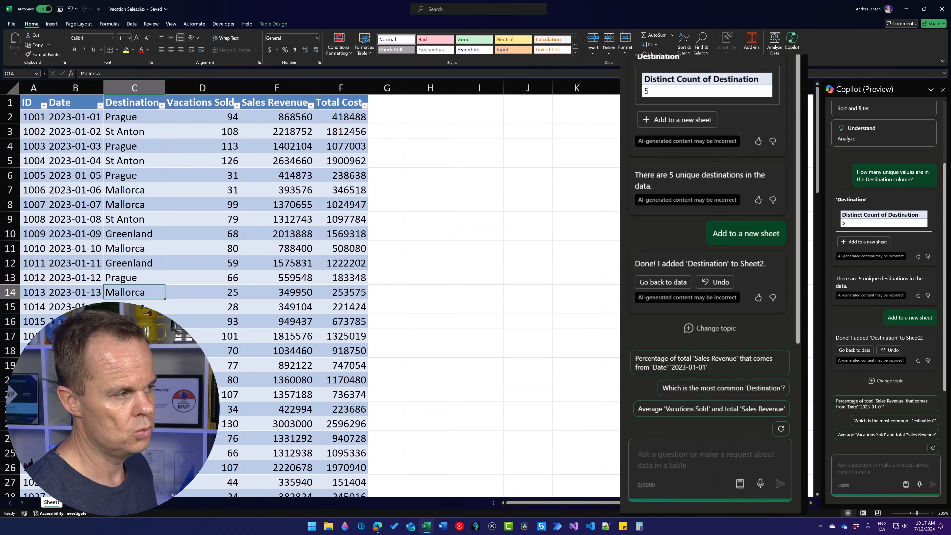
{"action": "type", "text": "Add a Total Profit column"}
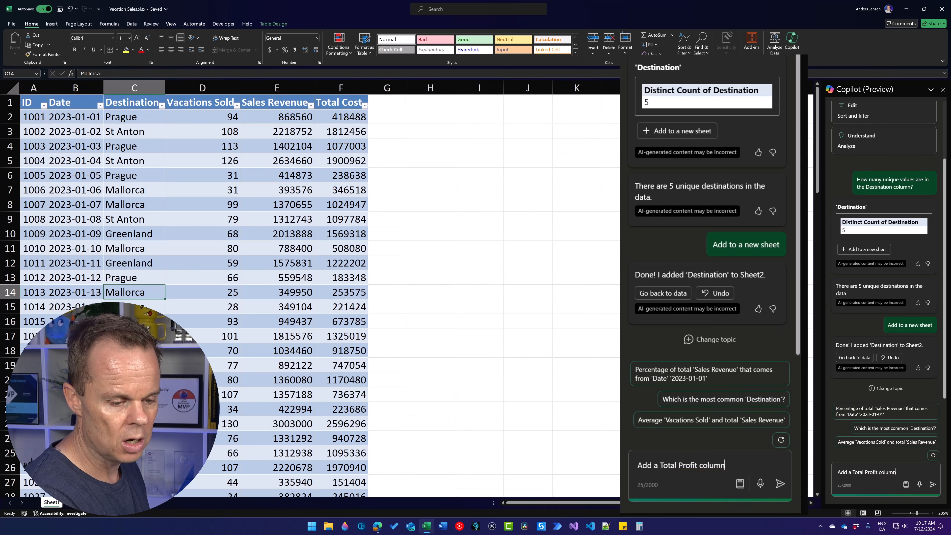
{"action": "key", "text": "Return"}
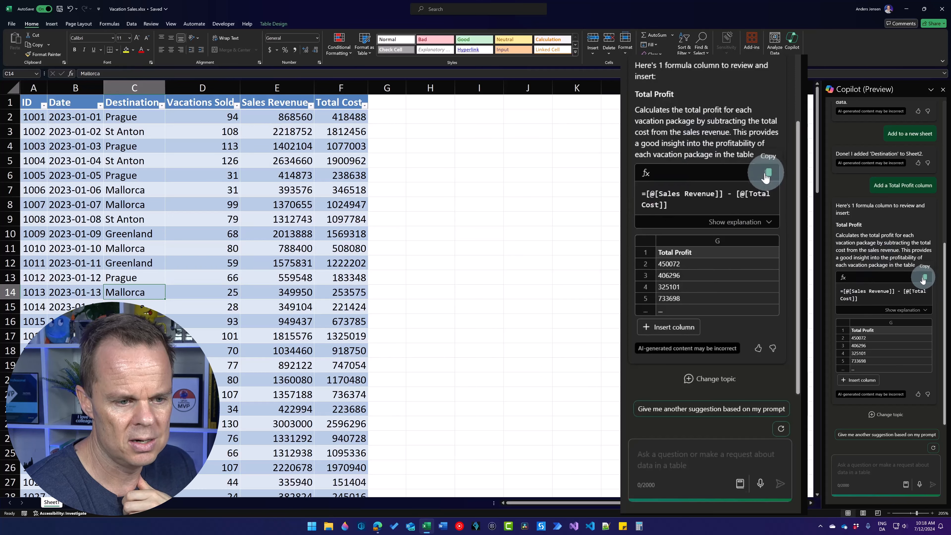
Step: Review the explanation of the suggested Total Profit formula, insert the column into the table, and check the formula in G2
{"action": "left_click", "coordinate": [754, 224]}
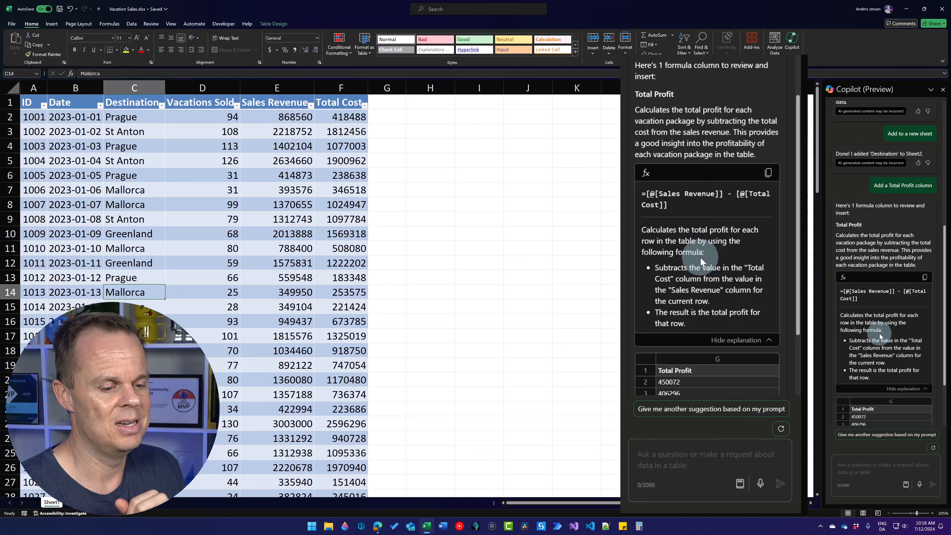
{"action": "scroll", "coordinate": [873, 335], "scroll_direction": "down", "scroll_amount": 3}
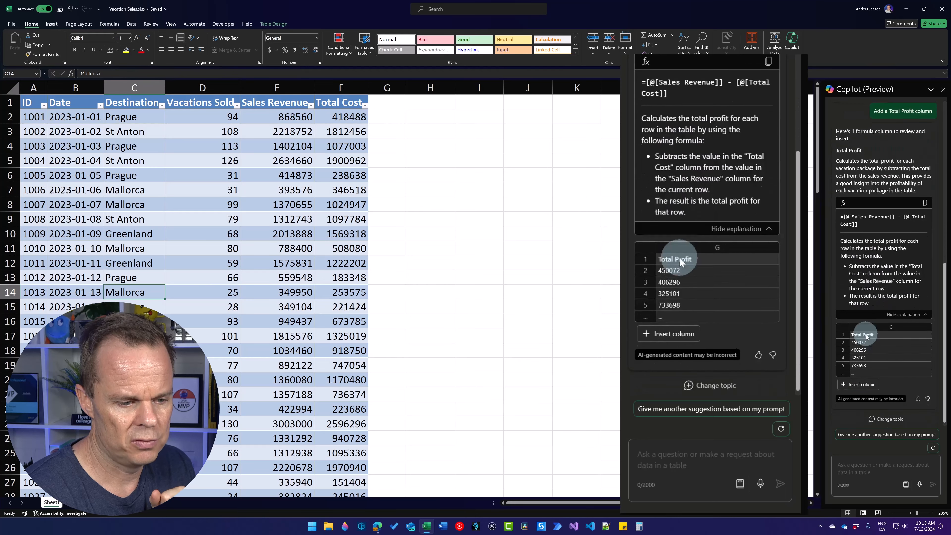
{"action": "scroll", "coordinate": [867, 336], "scroll_direction": "down", "scroll_amount": 1}
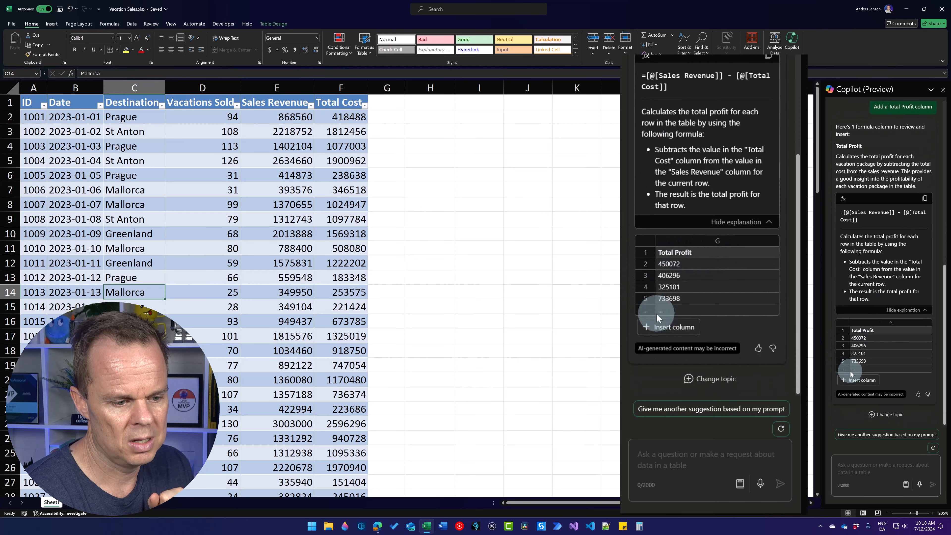
{"action": "left_click", "coordinate": [854, 380]}
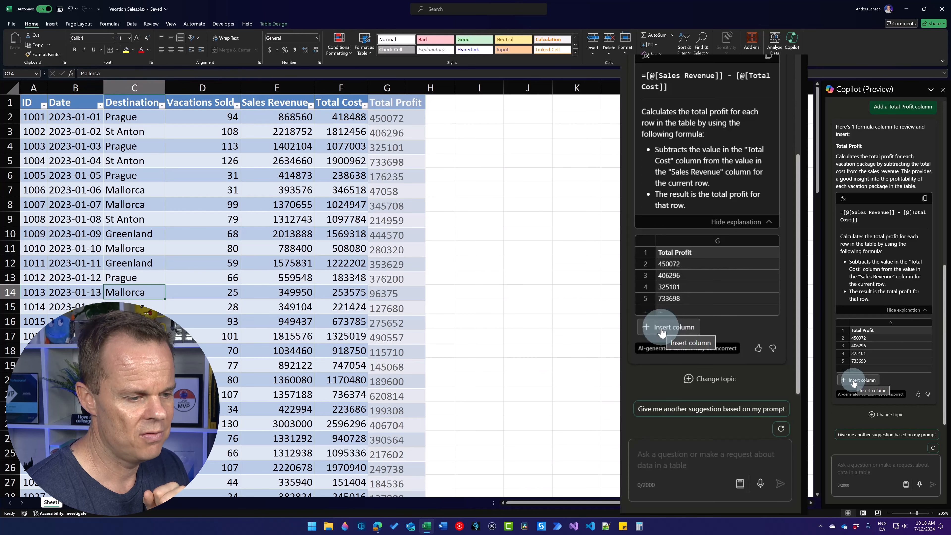
{"action": "left_click", "coordinate": [661, 330]}
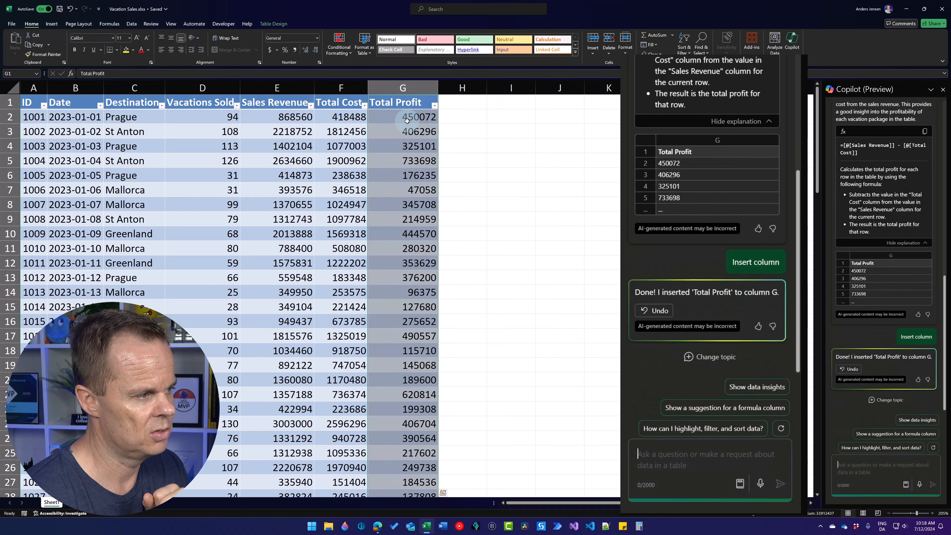
{"action": "left_click", "coordinate": [407, 121]}
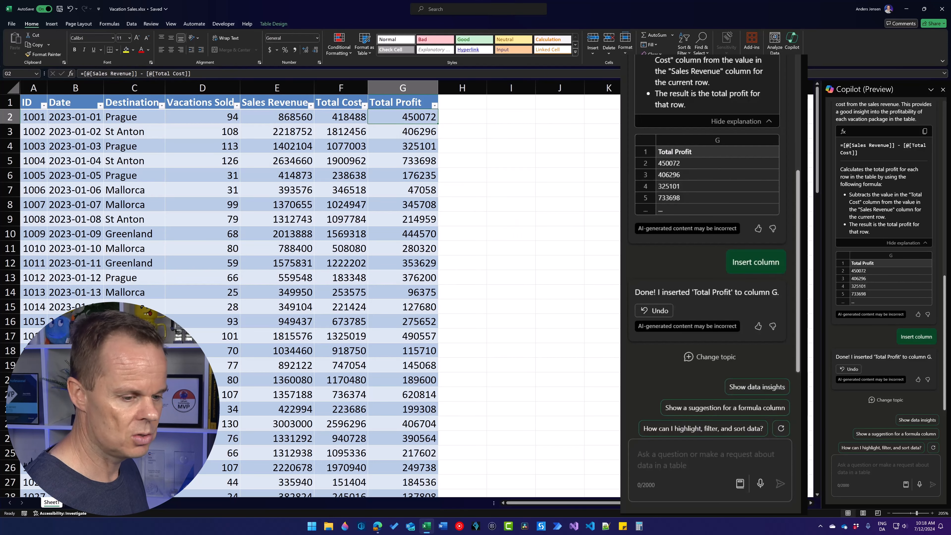
Step: Ask Copilot: "Color the cells in the Total Profit column: Green for values over 400000, Yellow for values between 150000 and 400000, and Red for values under 150000"
{"action": "left_click", "coordinate": [850, 469]}
{"action": "type", "text": "dolor the ce"}
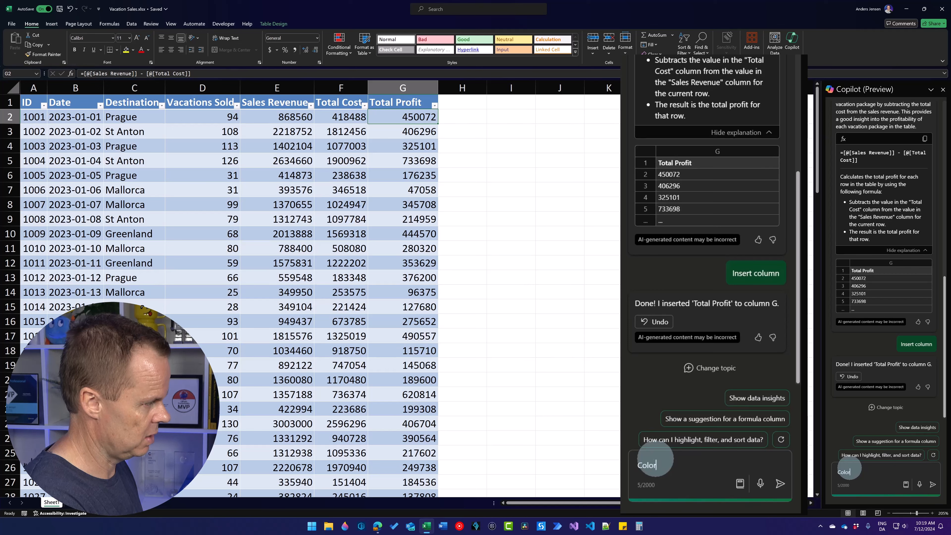
{"action": "type", "text": "lls"}
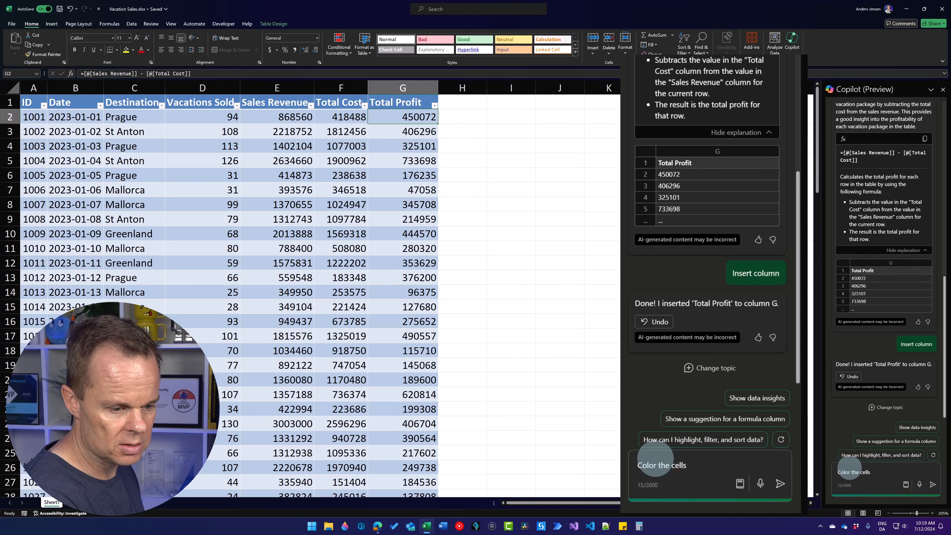
{"action": "type", "text": " i"}
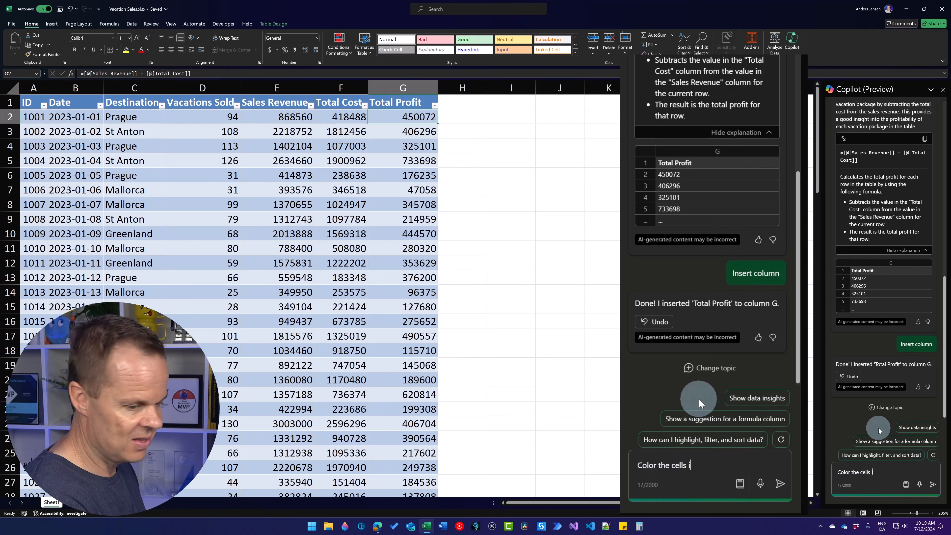
{"action": "type", "text": "n the To"}
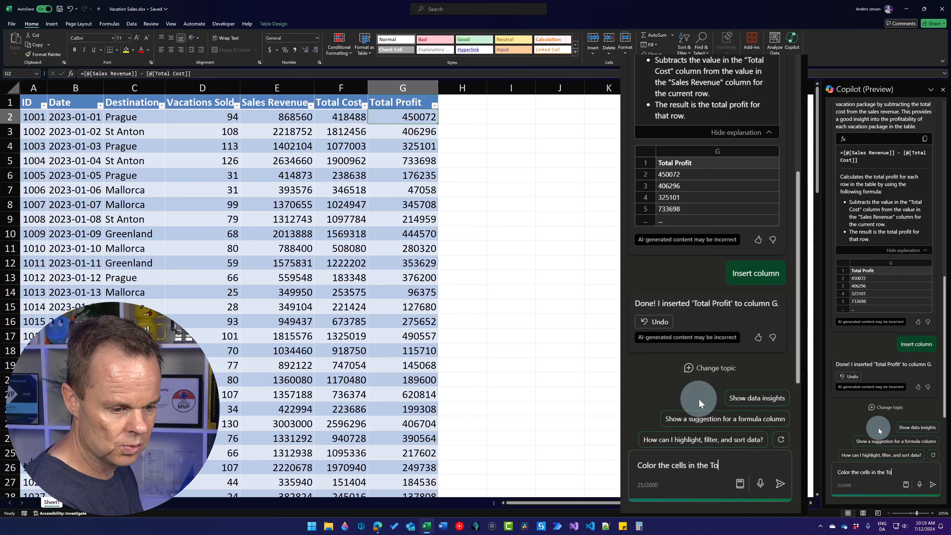
{"action": "type", "text": "tal Pr"}
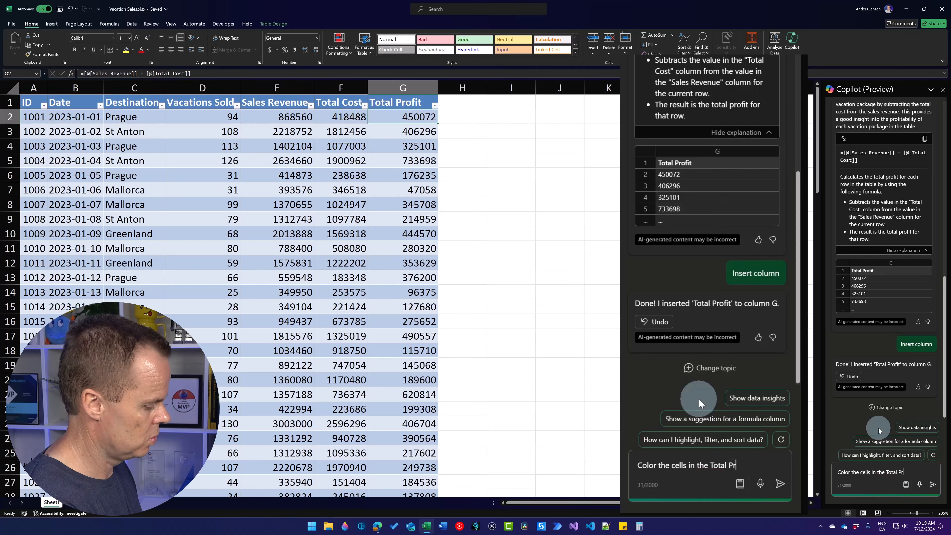
{"action": "type", "text": "ofit col"}
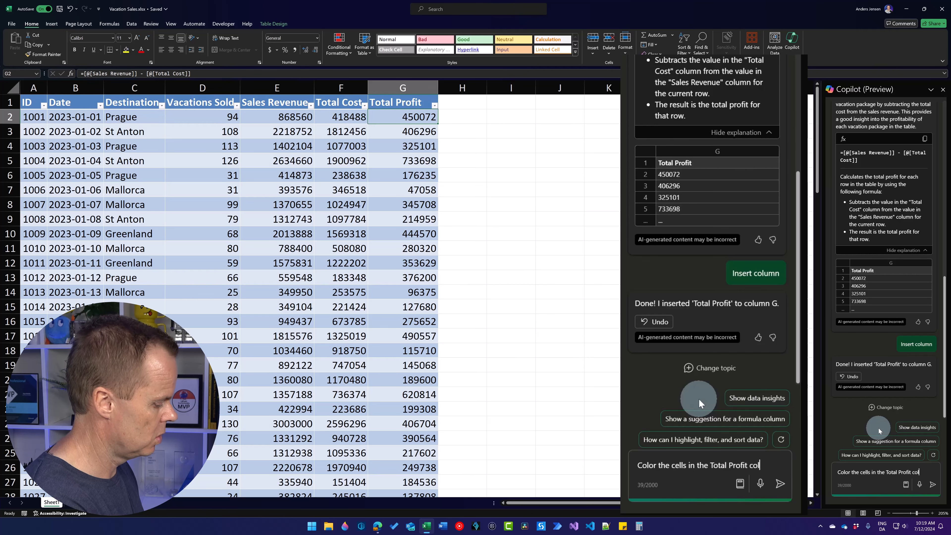
{"action": "type", "text": "umn: Gr"}
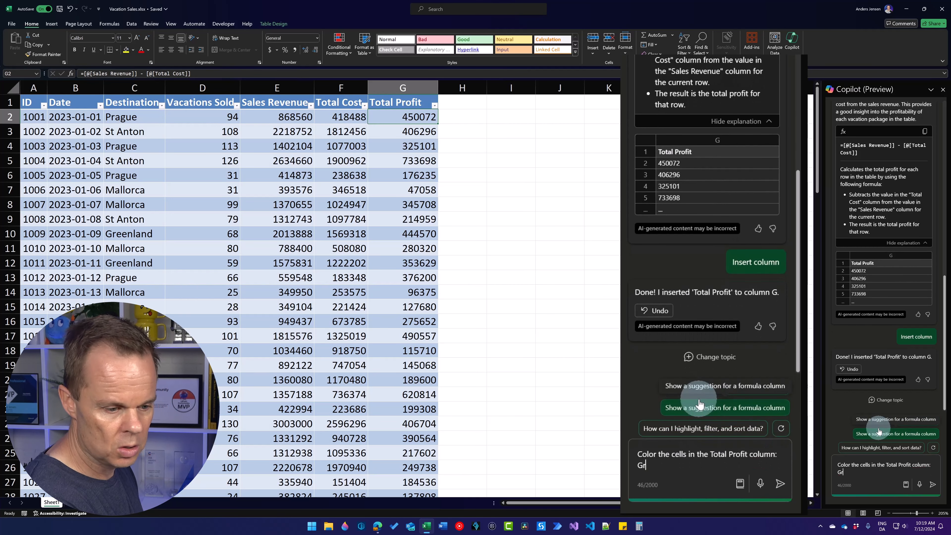
{"action": "type", "text": "een for values over"}
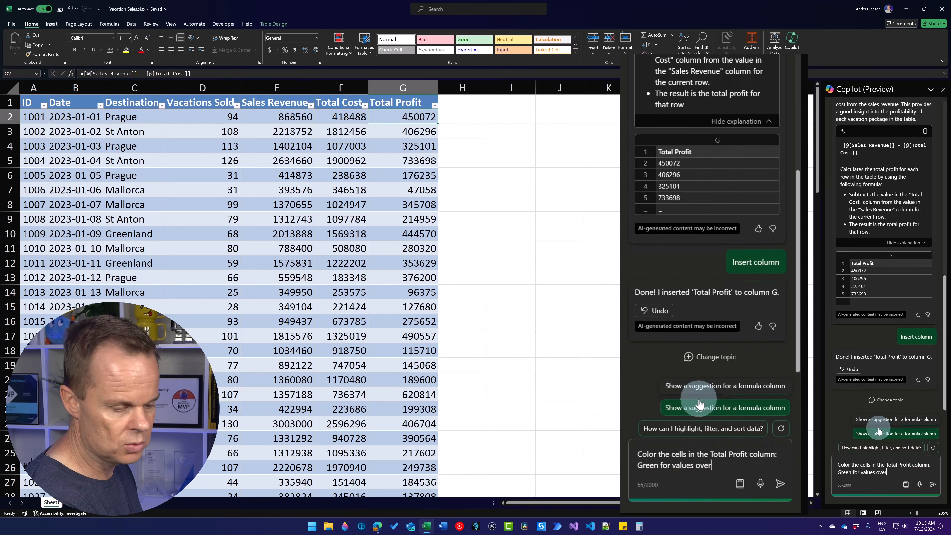
{"action": "type", "text": " 40"}
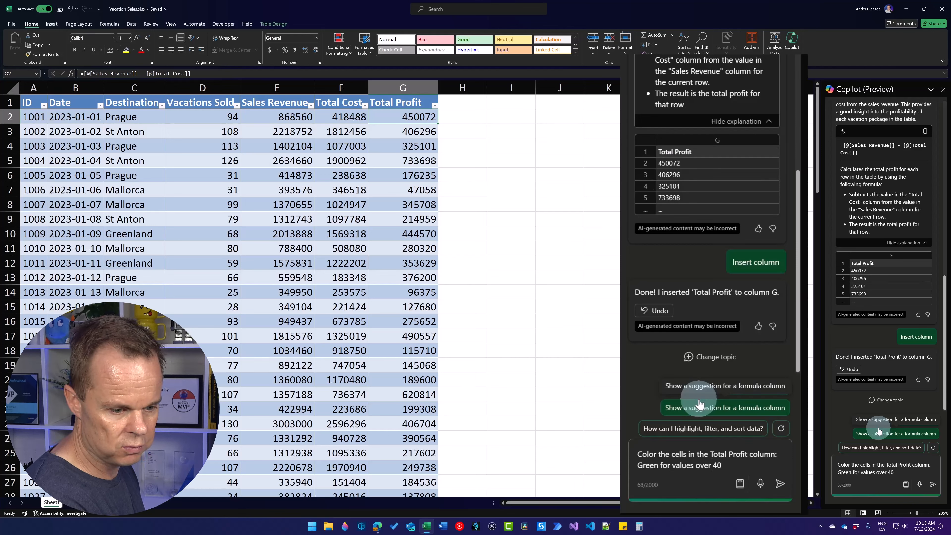
{"action": "type", "text": "0000"}
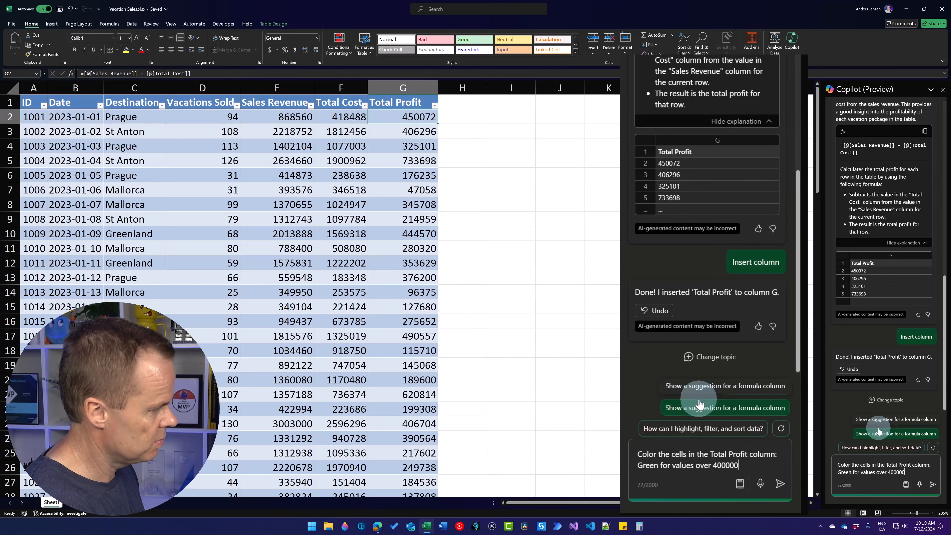
{"action": "type", "text": ", Yello"}
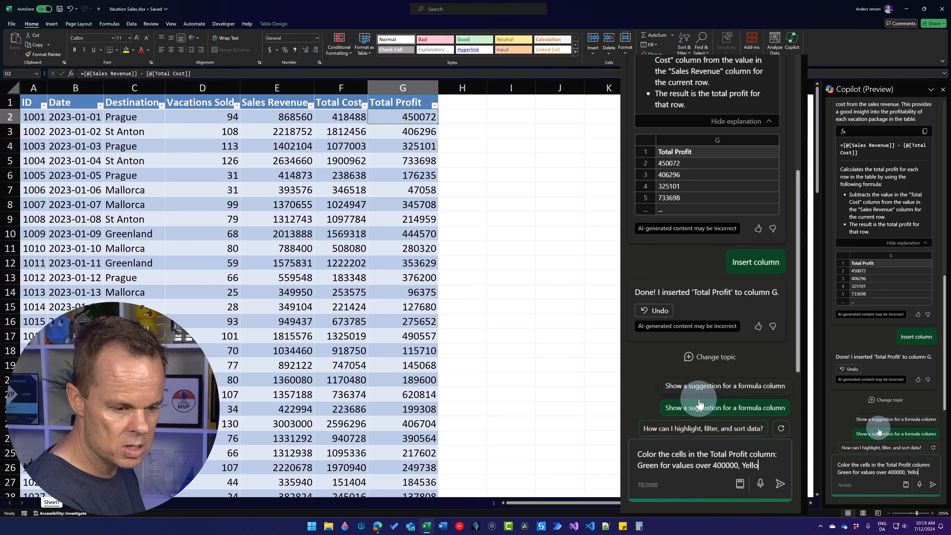
{"action": "type", "text": "w for value"}
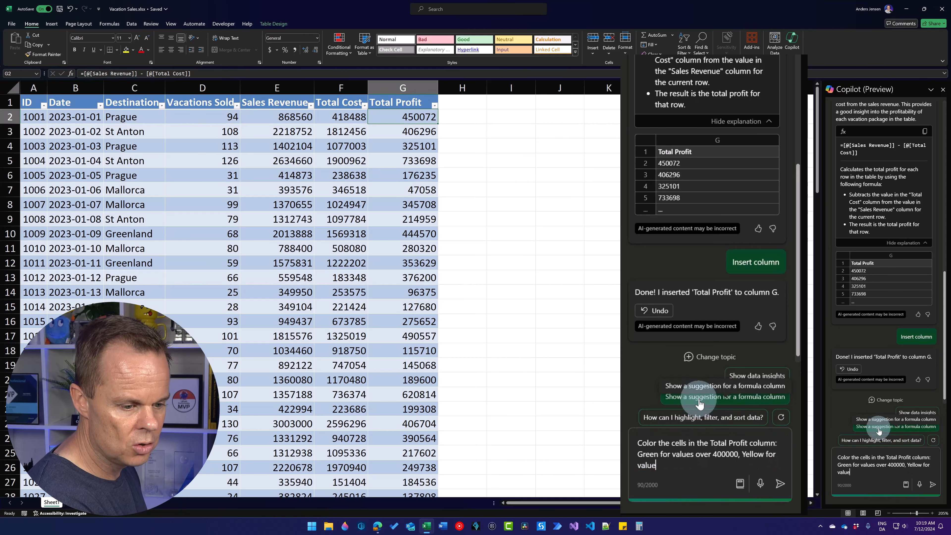
{"action": "type", "text": "s between 150"}
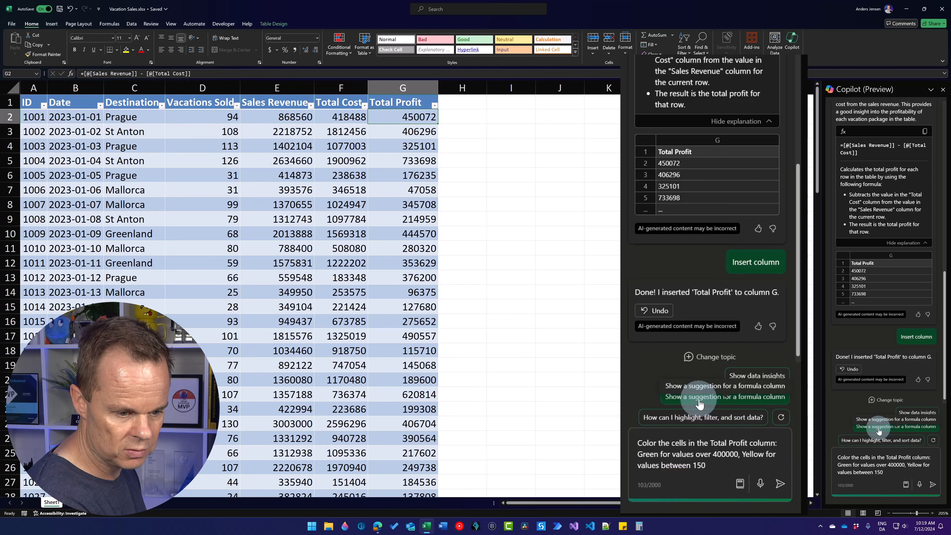
{"action": "type", "text": "000 and "}
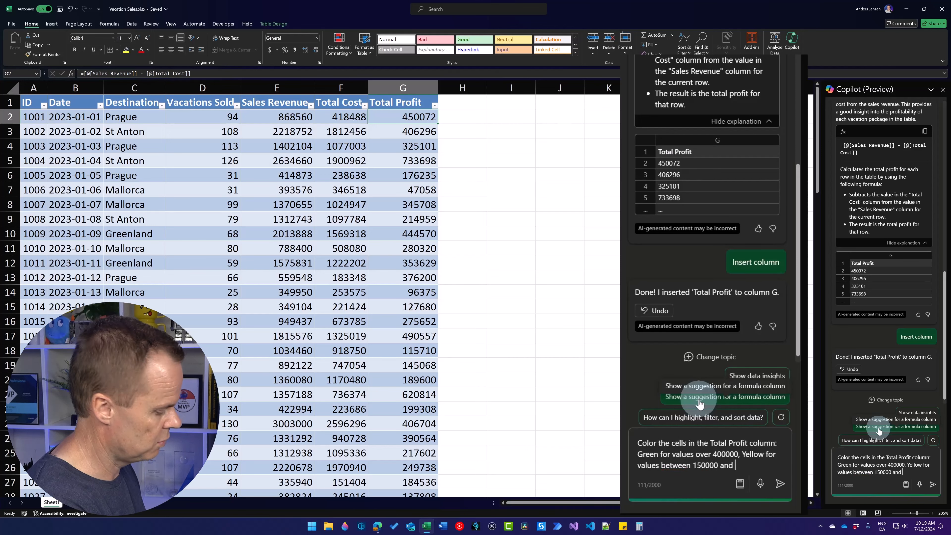
{"action": "type", "text": "400000"}
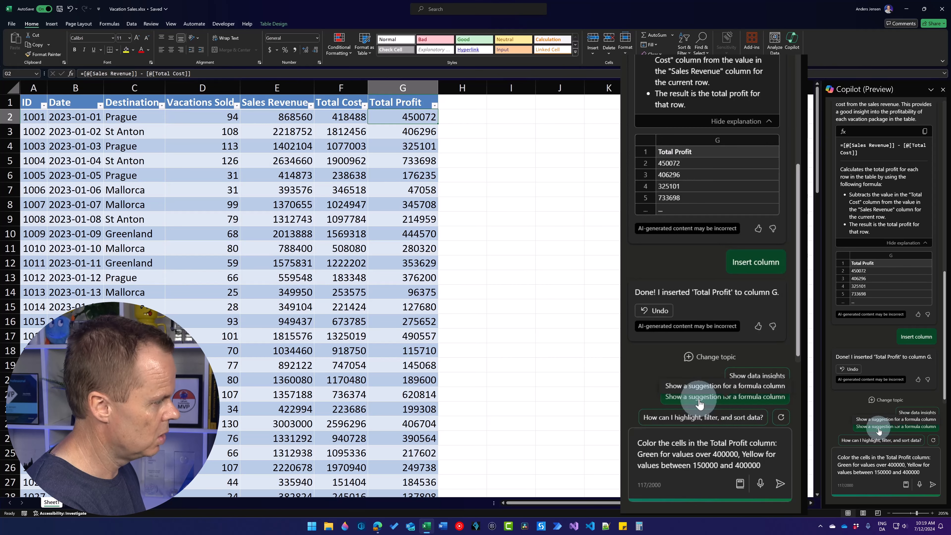
{"action": "type", "text": ", and Red for "}
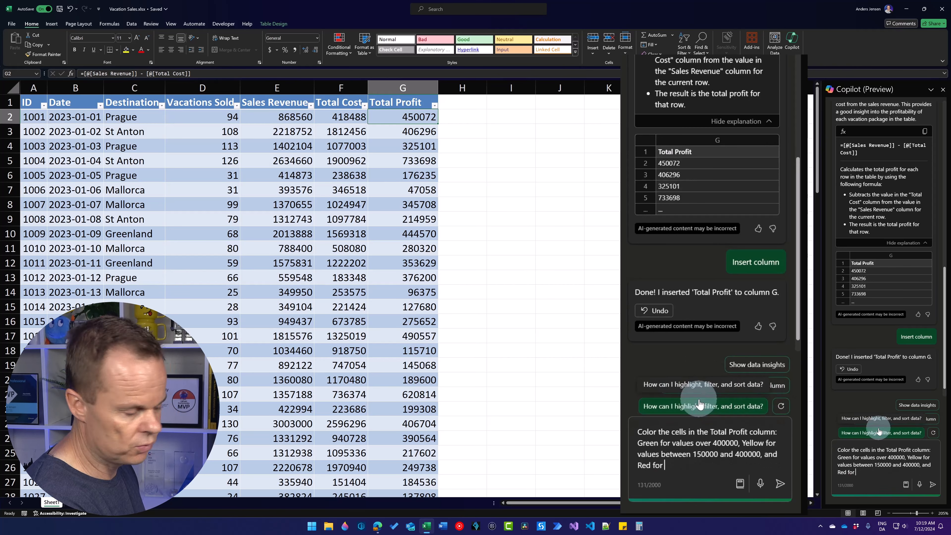
{"action": "type", "text": "values under 1"}
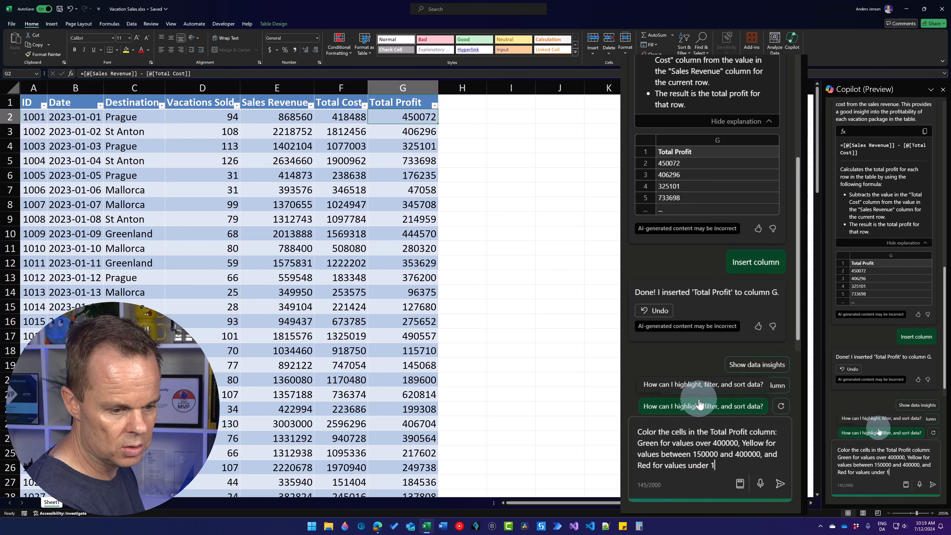
{"action": "type", "text": "5000"}
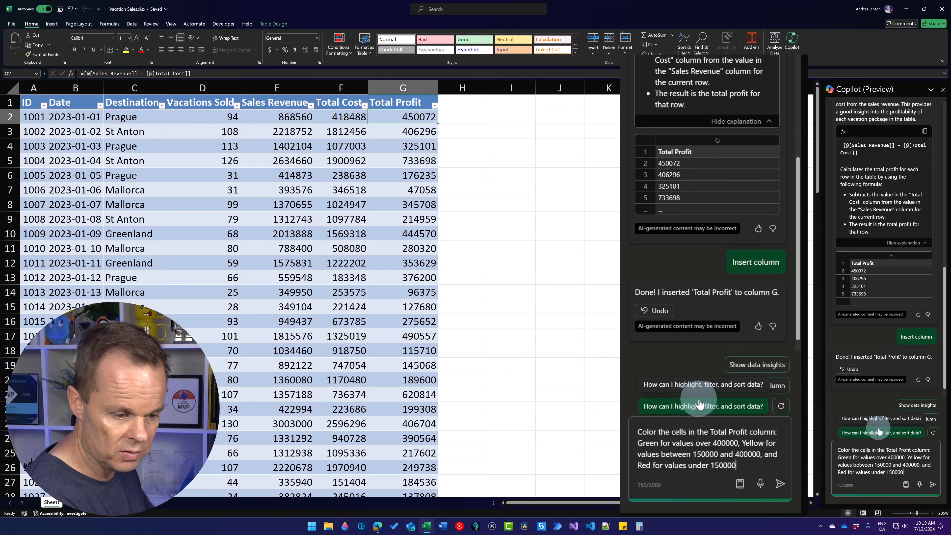
{"action": "type", "text": "0"}
{"action": "key", "text": "Return"}
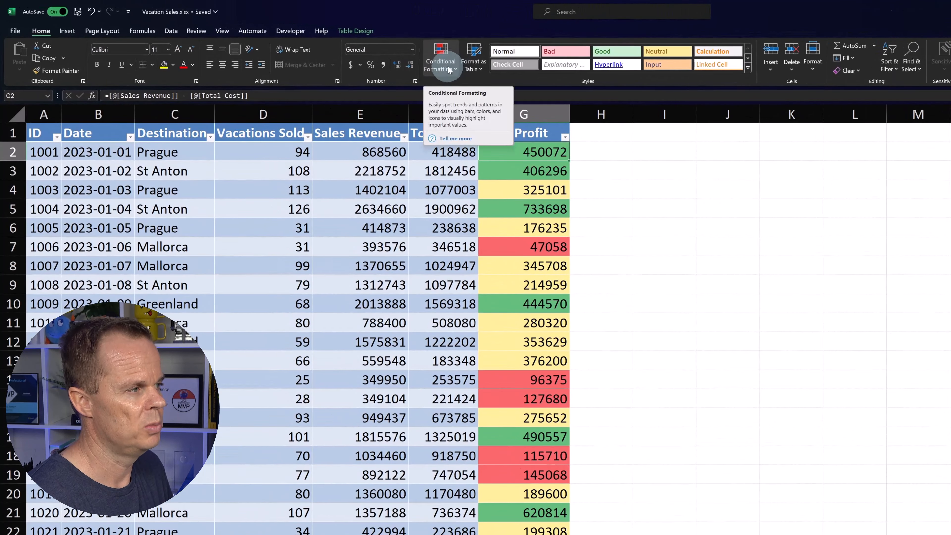
Step: Review the table's rules in the Conditional Formatting Rules Manager and close it
{"action": "left_click", "coordinate": [449, 69]}
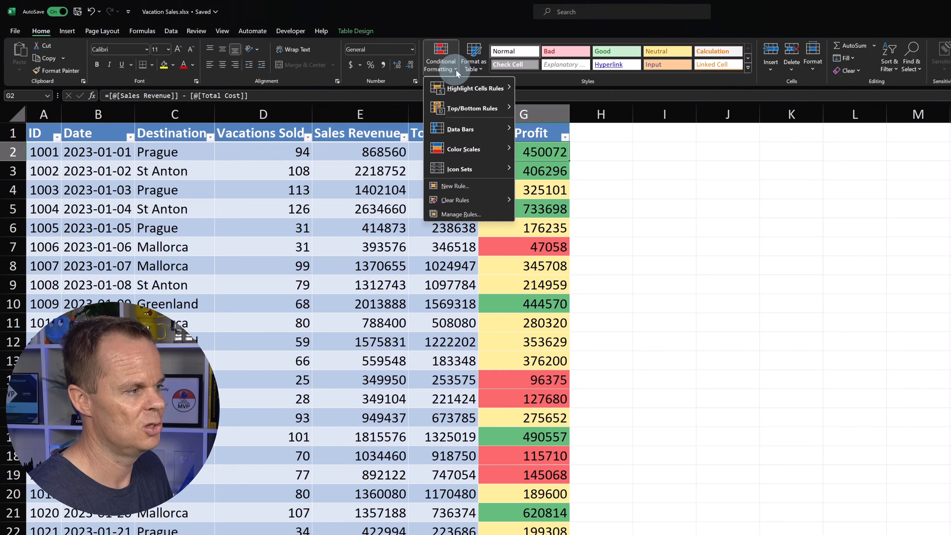
{"action": "left_click", "coordinate": [458, 214]}
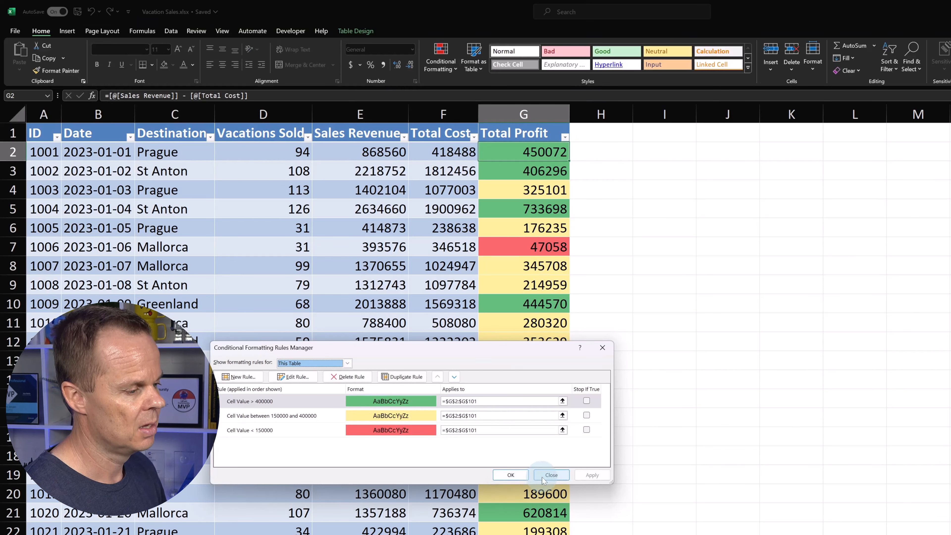
{"action": "left_click", "coordinate": [510, 477]}
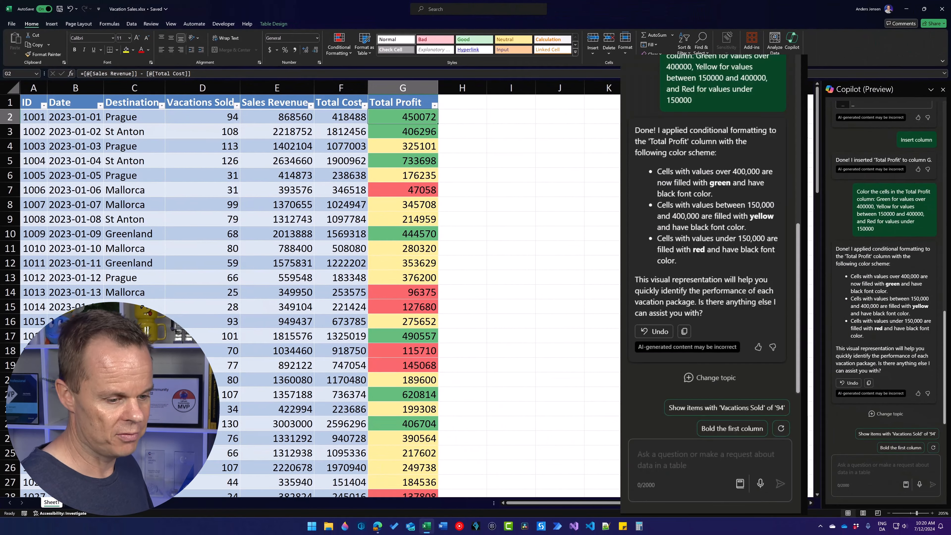
Step: Ask Copilot: "Create a line chart showing 'Total Profit' per 'Date'. Order the data in the chart by 'Date'", and add the chart to a new sheet
{"action": "left_click", "coordinate": [681, 469]}
{"action": "type", "text": "Create"}
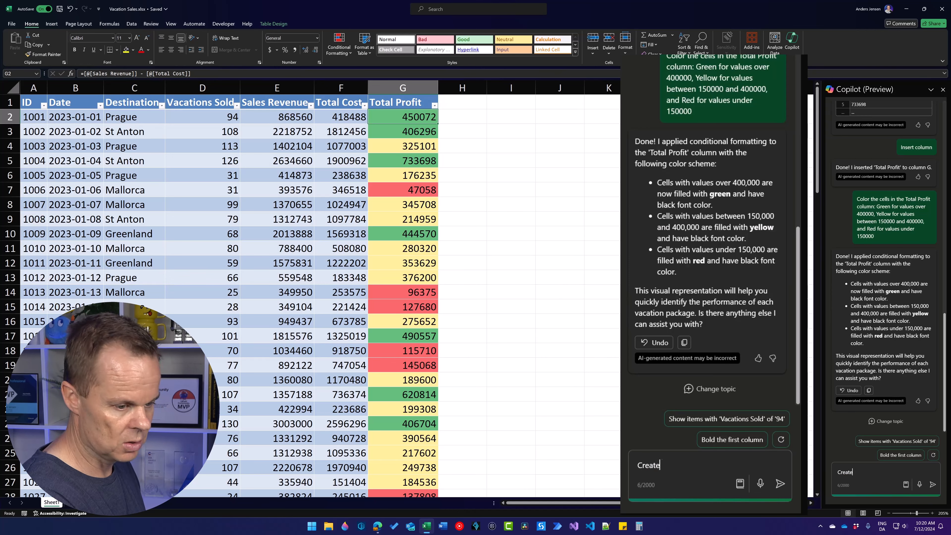
{"action": "type", "text": " a line chart"}
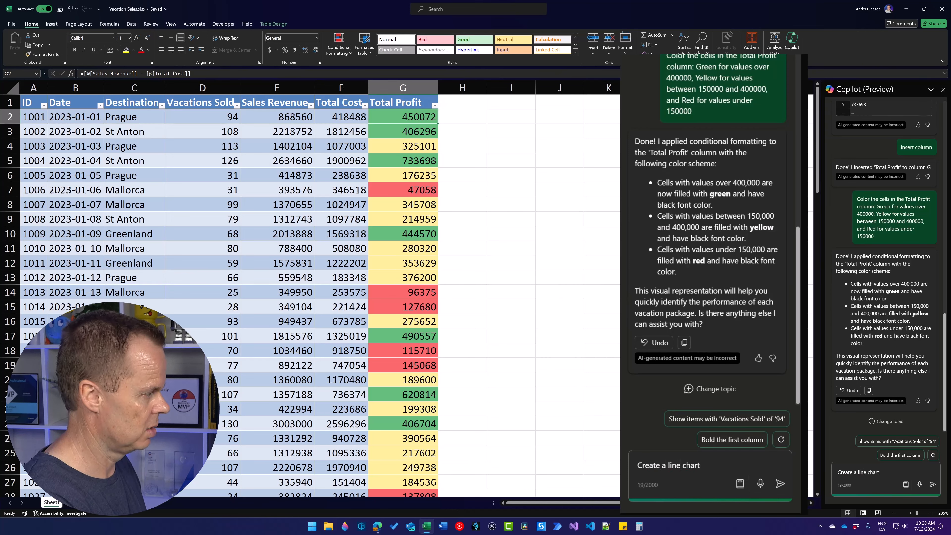
{"action": "type", "text": " showing 'T"}
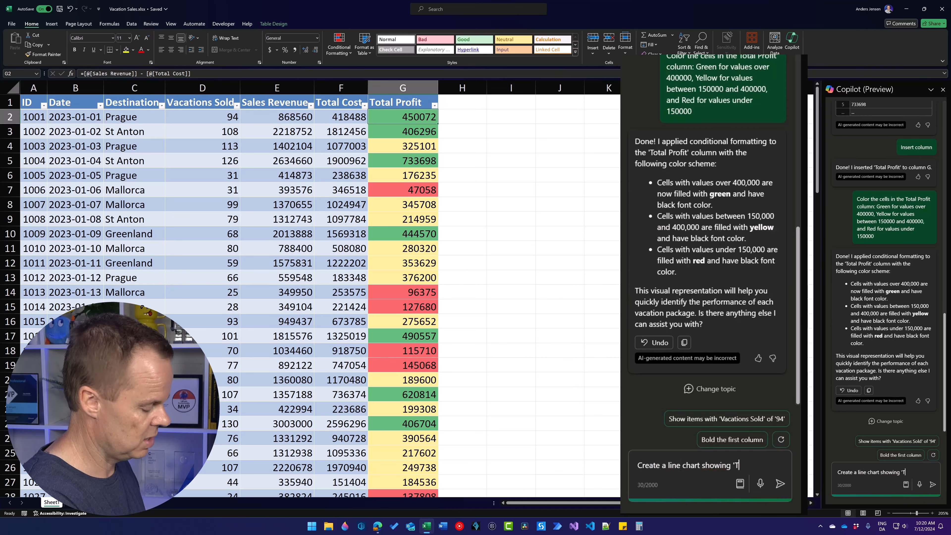
{"action": "type", "text": "otal Pr"}
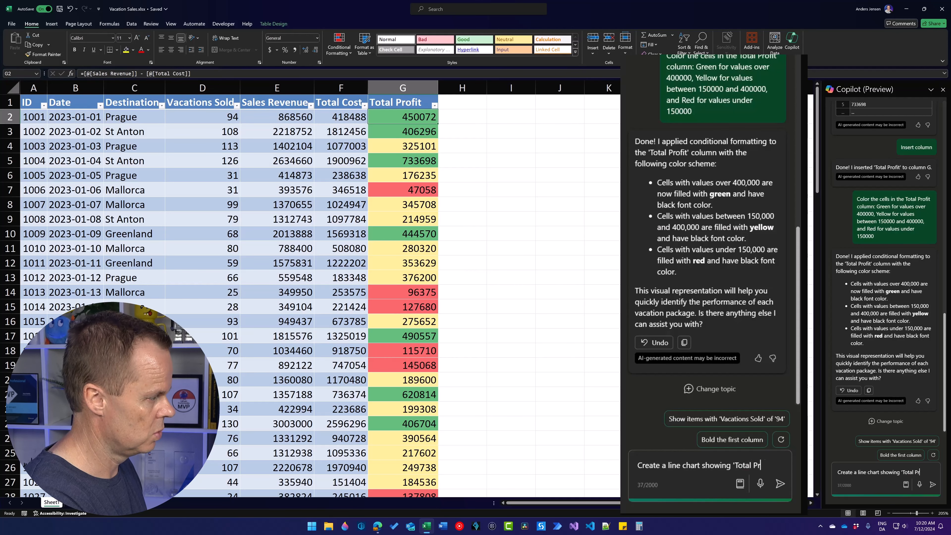
{"action": "type", "text": "ofit' per "}
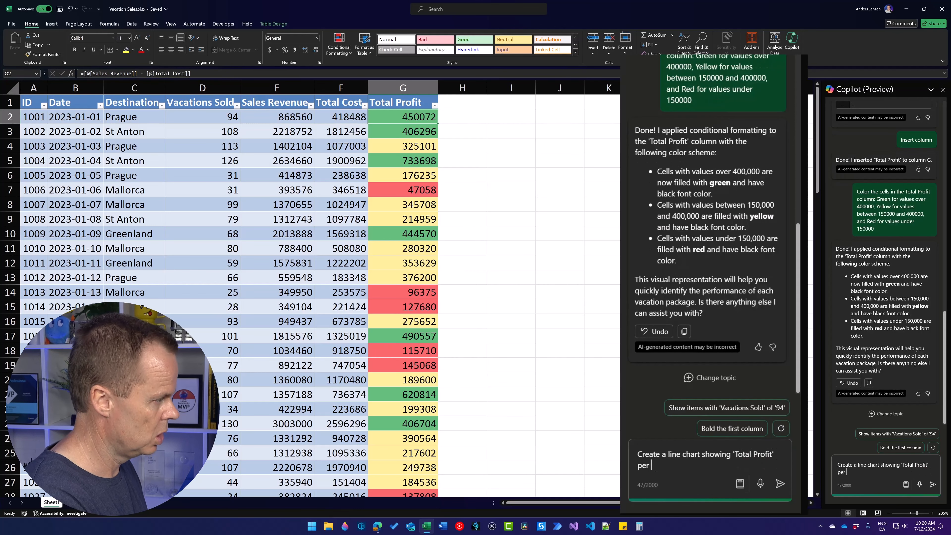
{"action": "type", "text": "'Date"}
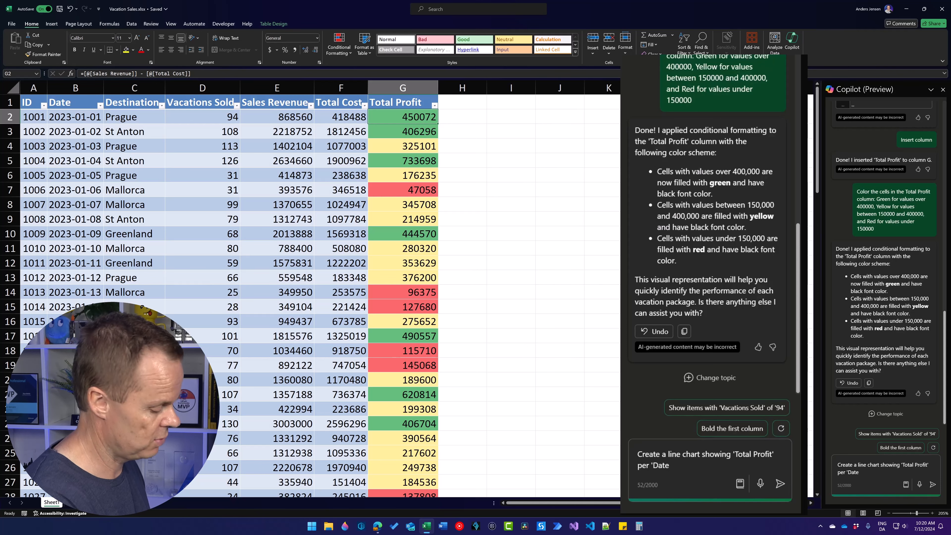
{"action": "type", "text": "'. "}
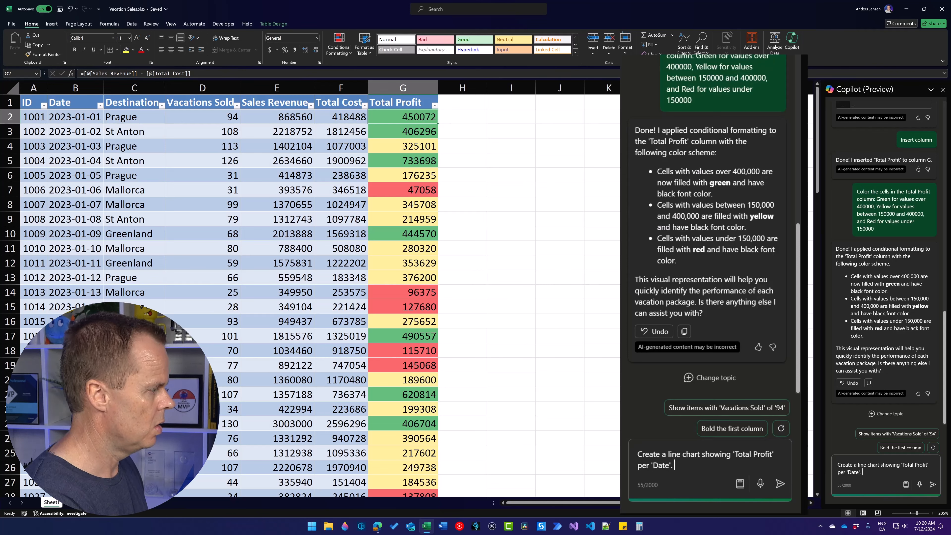
{"action": "type", "text": "order th"}
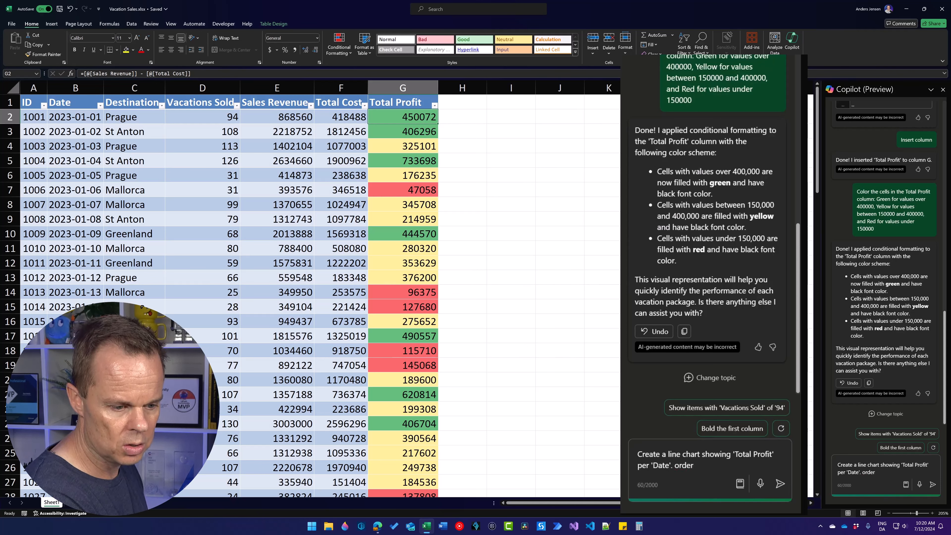
{"action": "key", "text": "BackSpace"}
{"action": "key", "text": "BackSpace"}
{"action": "key", "text": "BackSpace"}
{"action": "key", "text": "BackSpace"}
{"action": "key", "text": "BackSpace"}
{"action": "type", "text": "Order th"}
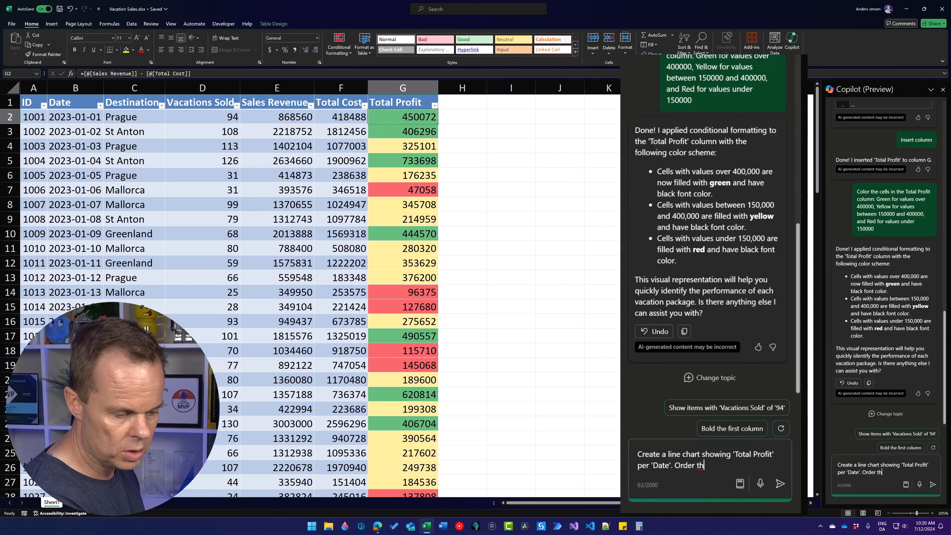
{"action": "type", "text": "e data"}
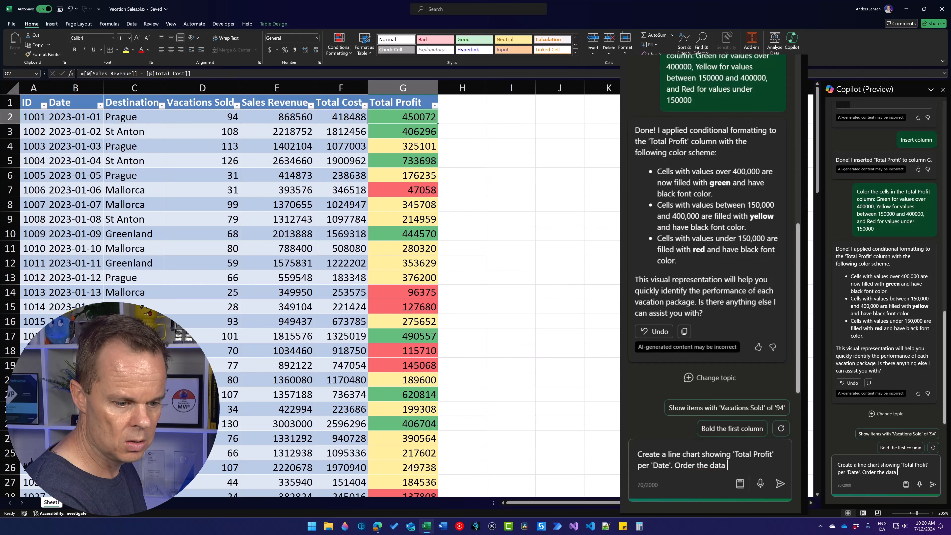
{"action": "type", "text": " in the chart by"}
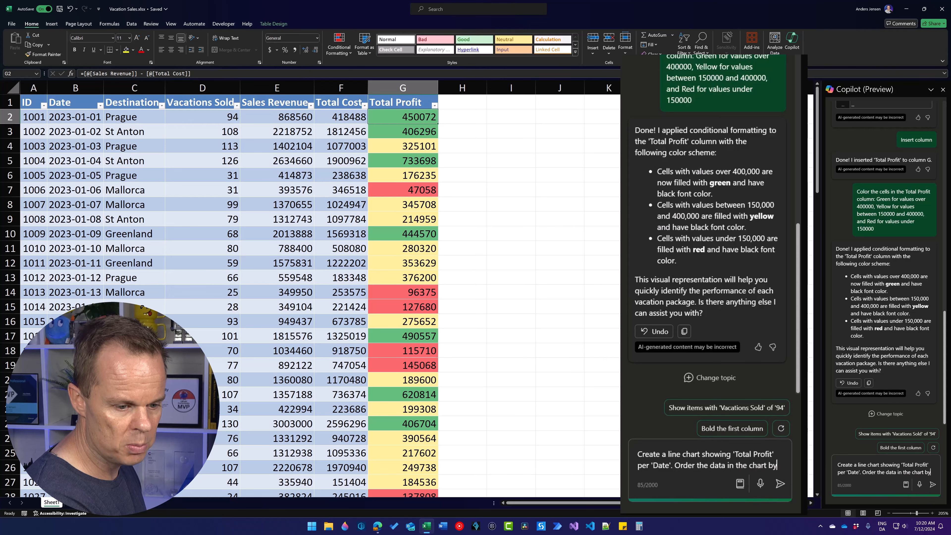
{"action": "type", "text": " 'Date"}
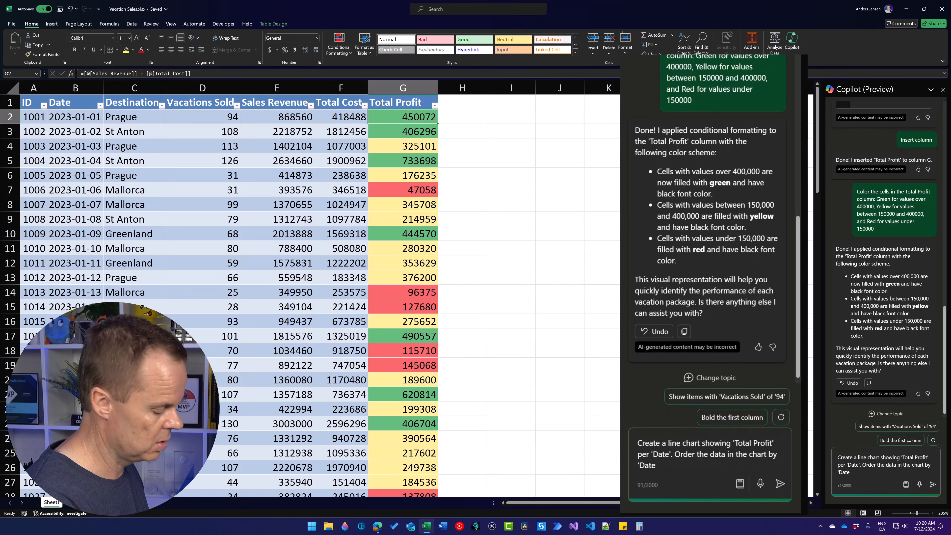
{"action": "key", "text": "Return"}
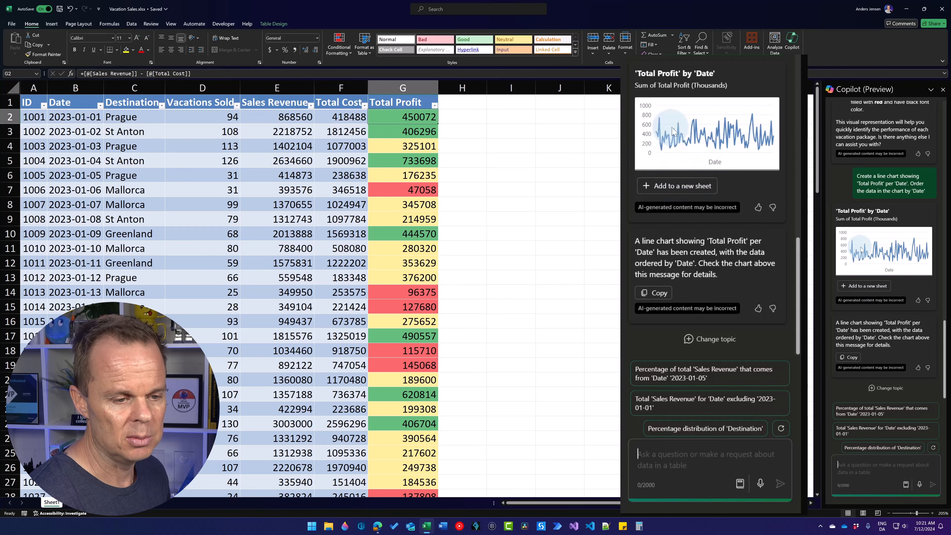
{"action": "left_click", "coordinate": [858, 287]}
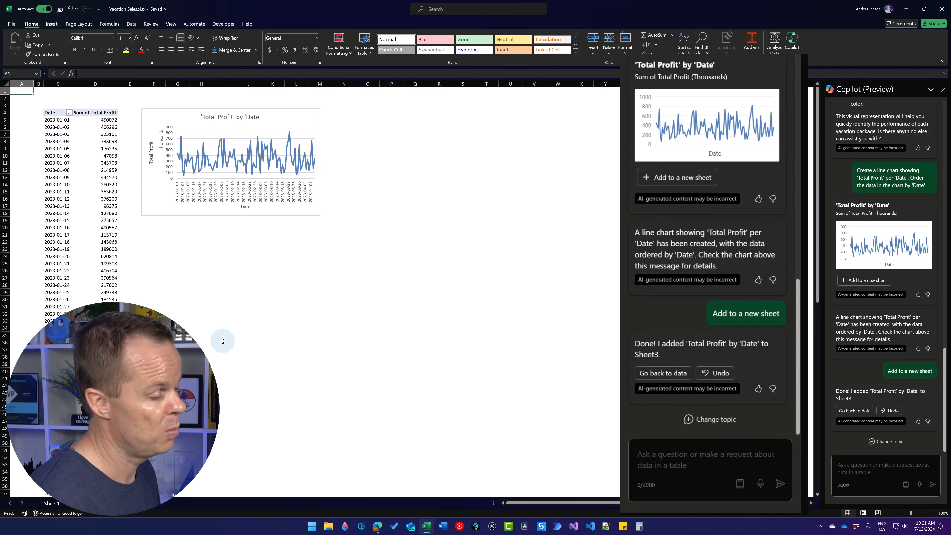
Step: Return to Sheet1 and submit the Copilot prompt "Create a donut chart of each destination's total profit"
{"action": "left_click", "coordinate": [49, 505]}
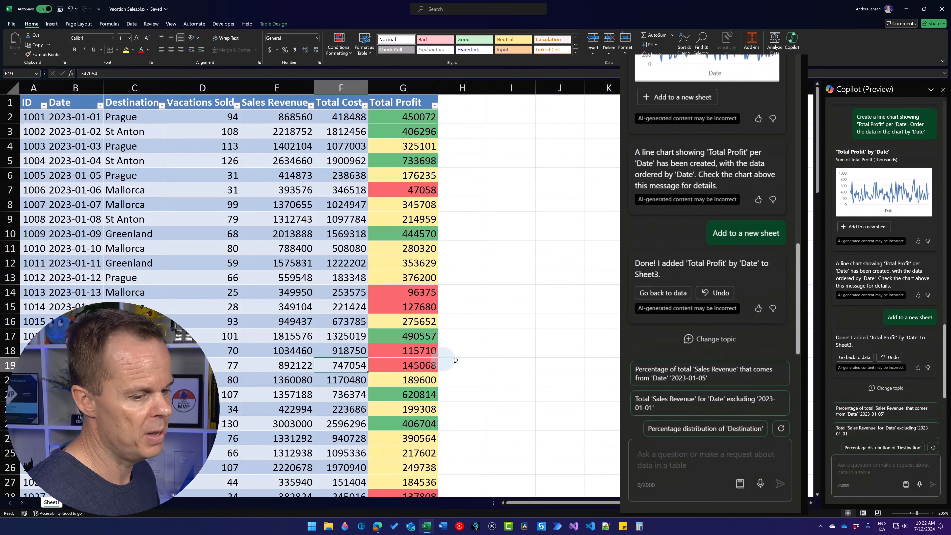
{"action": "left_click", "coordinate": [664, 458]}
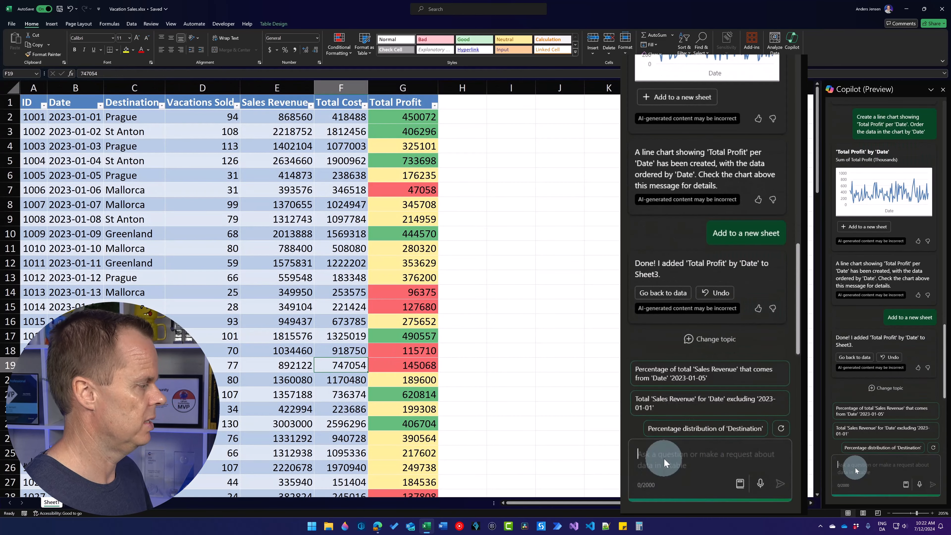
{"action": "type", "text": "Cre"}
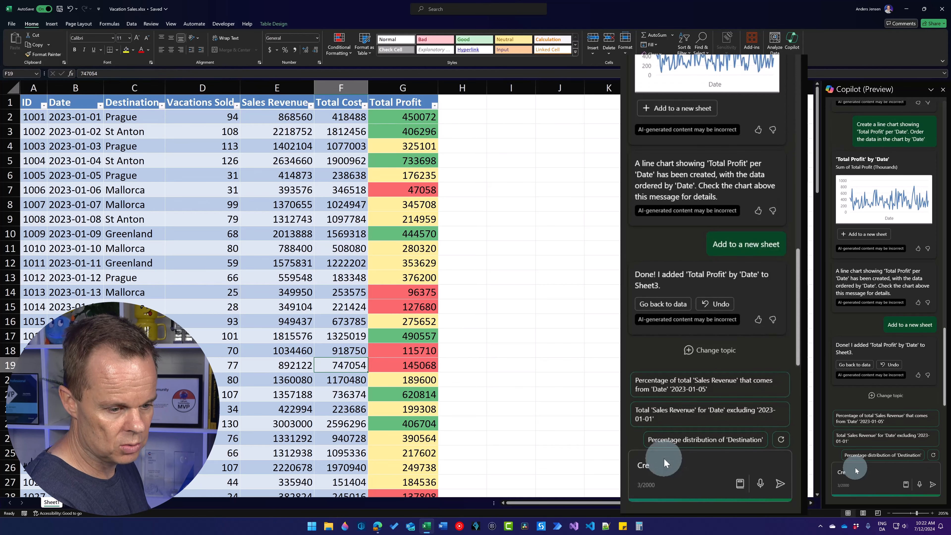
{"action": "type", "text": "ate a do"}
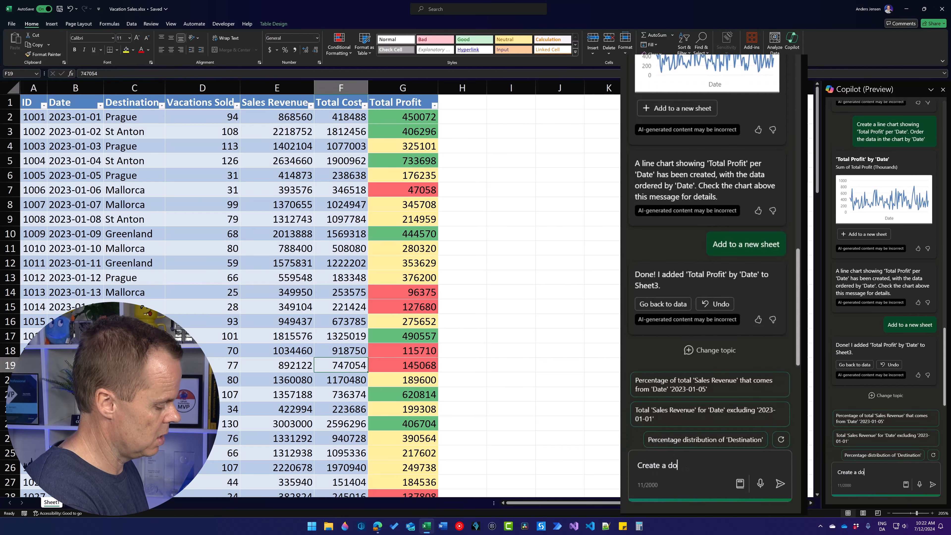
{"action": "type", "text": "nut char"}
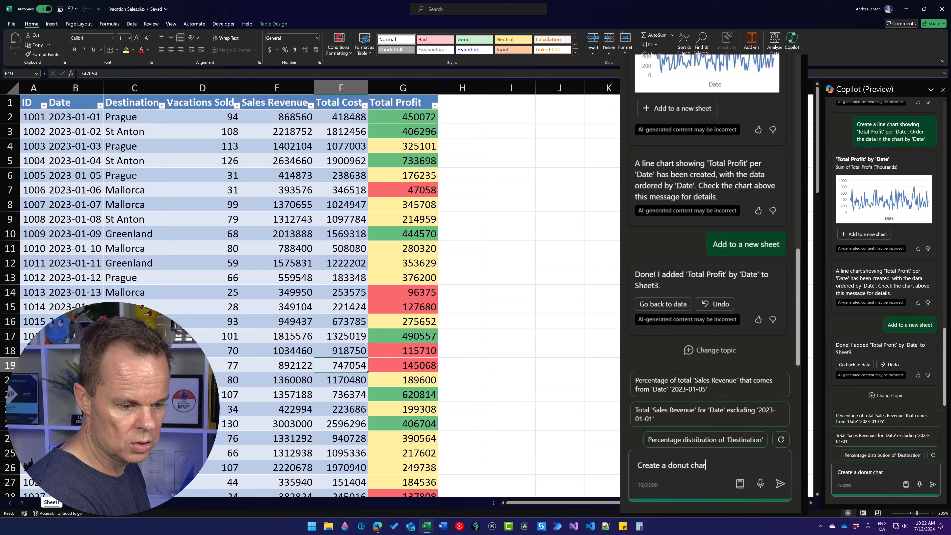
{"action": "type", "text": "t of each "}
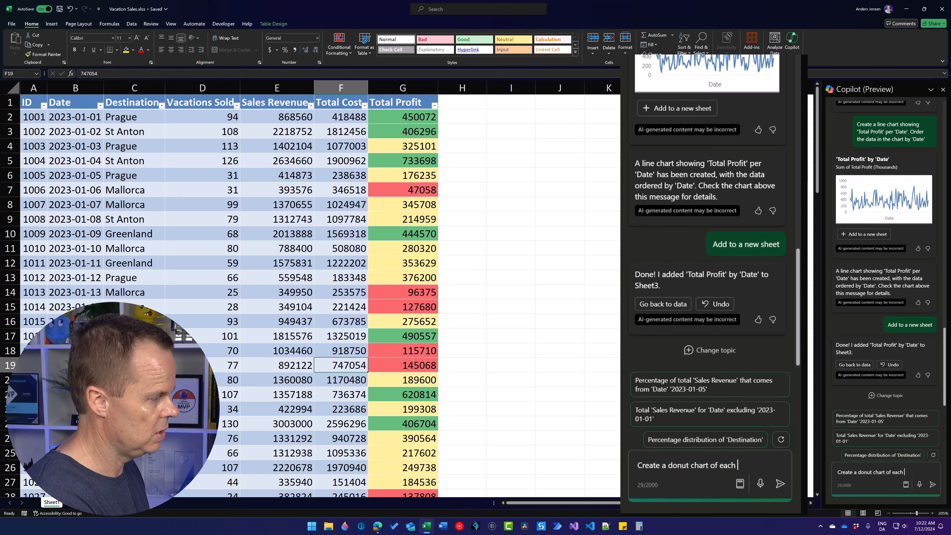
{"action": "type", "text": "destination"}
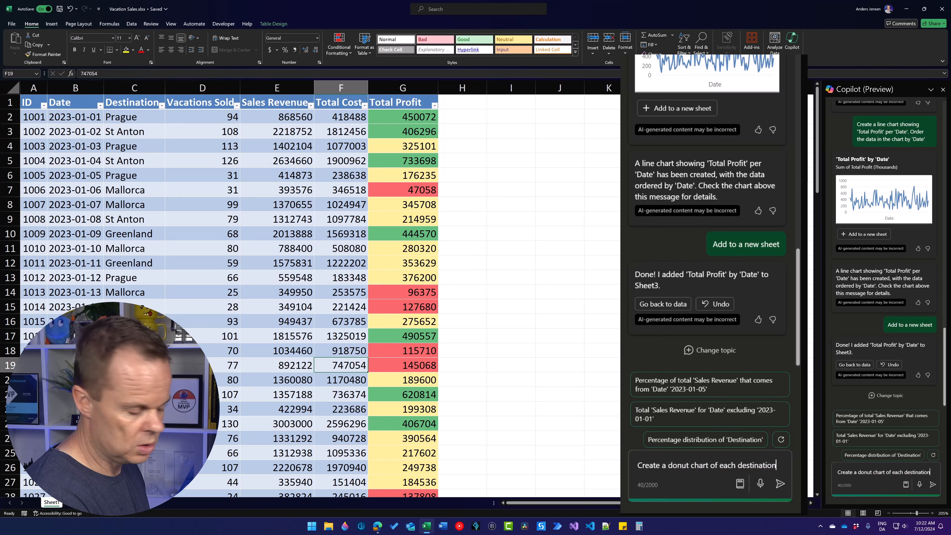
{"action": "type", "text": "'s total profit"}
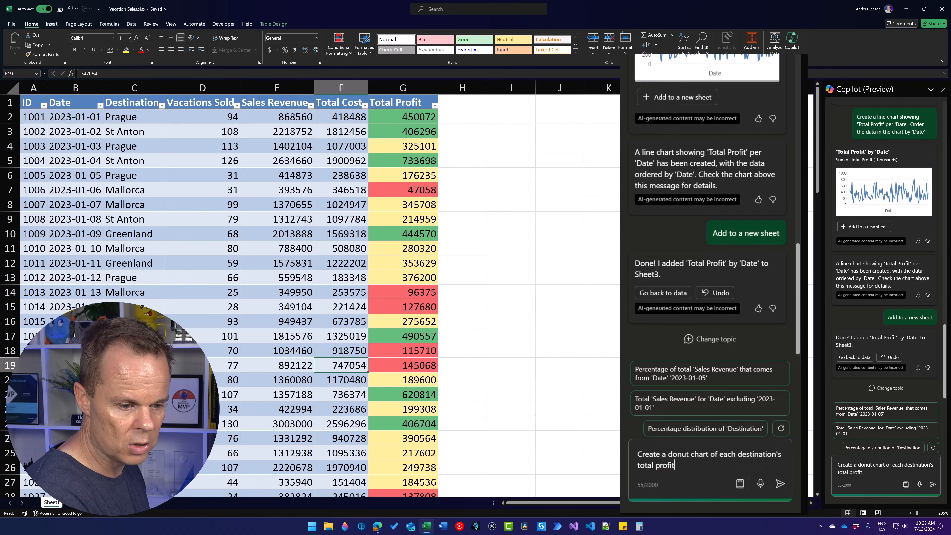
{"action": "key", "text": "Return"}
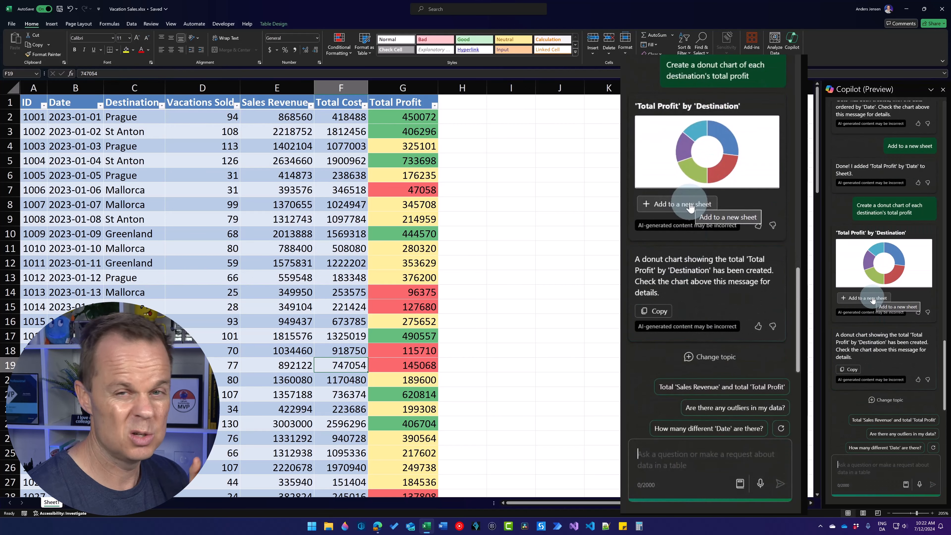
Step: Add the donut chart to a new sheet and paste a copy of it beside the sales table on Sheet1
{"action": "left_click", "coordinate": [691, 206]}
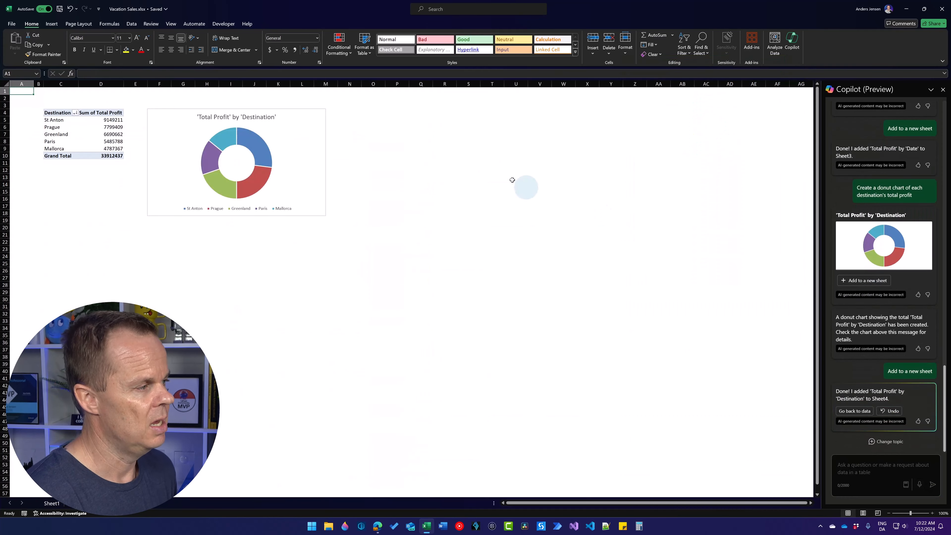
{"action": "left_click", "coordinate": [183, 138]}
{"action": "key", "text": "ctrl+c"}
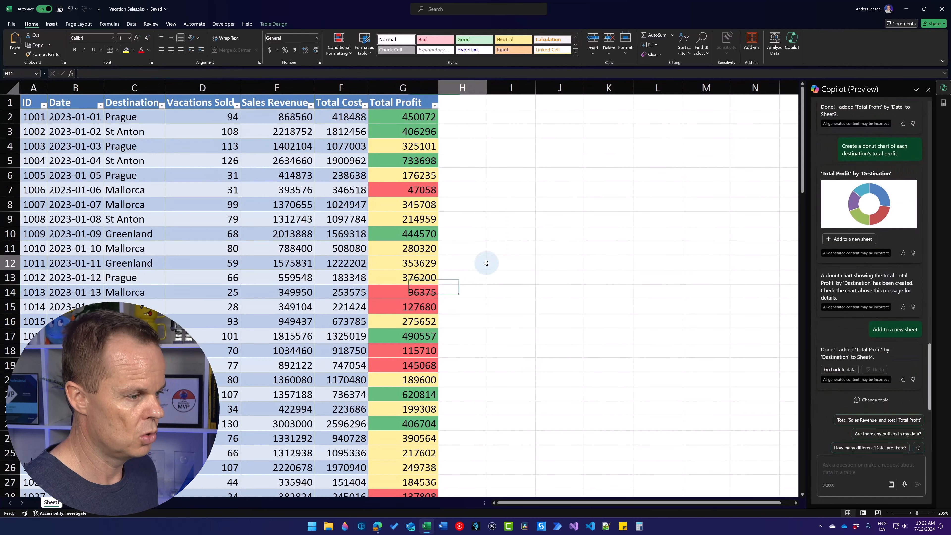
{"action": "key", "text": "ctrl+v"}
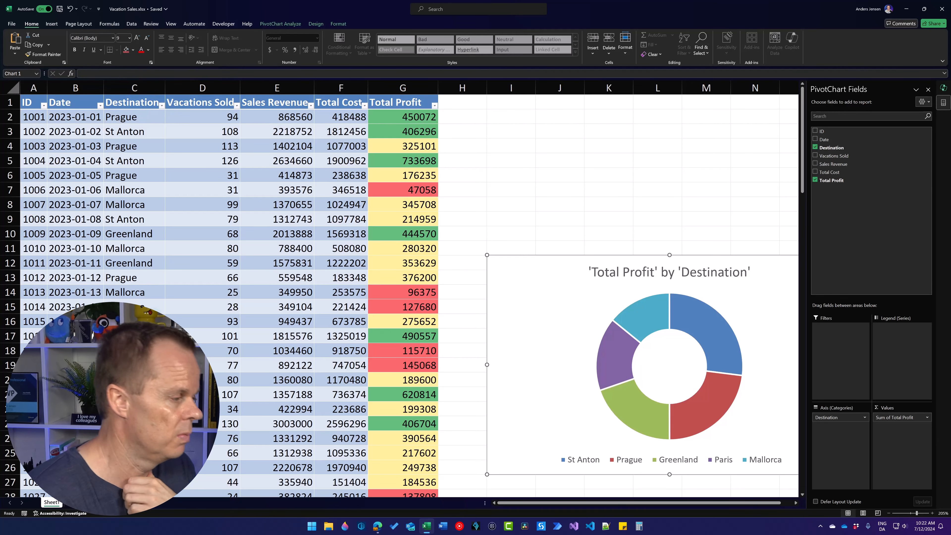
{"action": "mouse_move", "coordinate": [628, 411]}
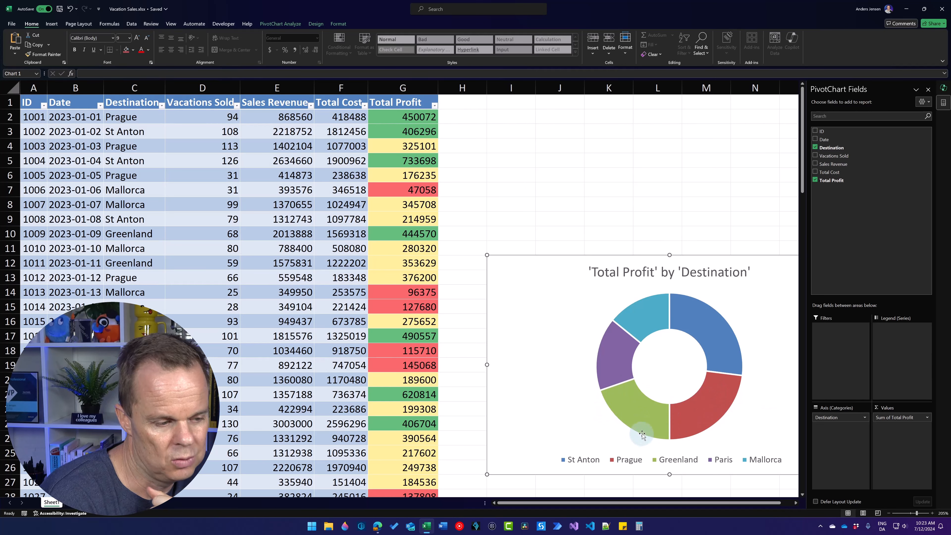
{"action": "mouse_move", "coordinate": [649, 427]}
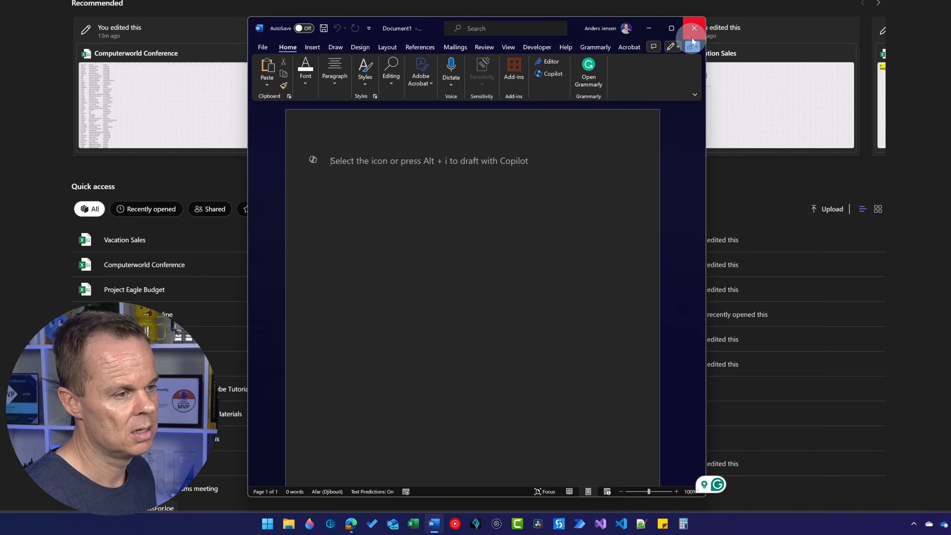
Step: Close the desktop Word window and create a blank document in Word for the web from the Microsoft 365 home page
{"action": "left_click", "coordinate": [694, 28]}
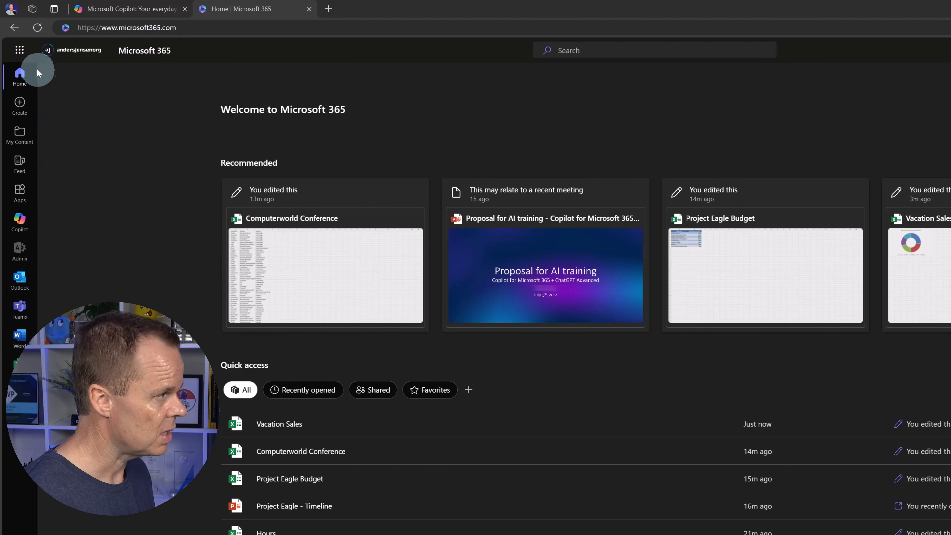
{"action": "left_click", "coordinate": [19, 49]}
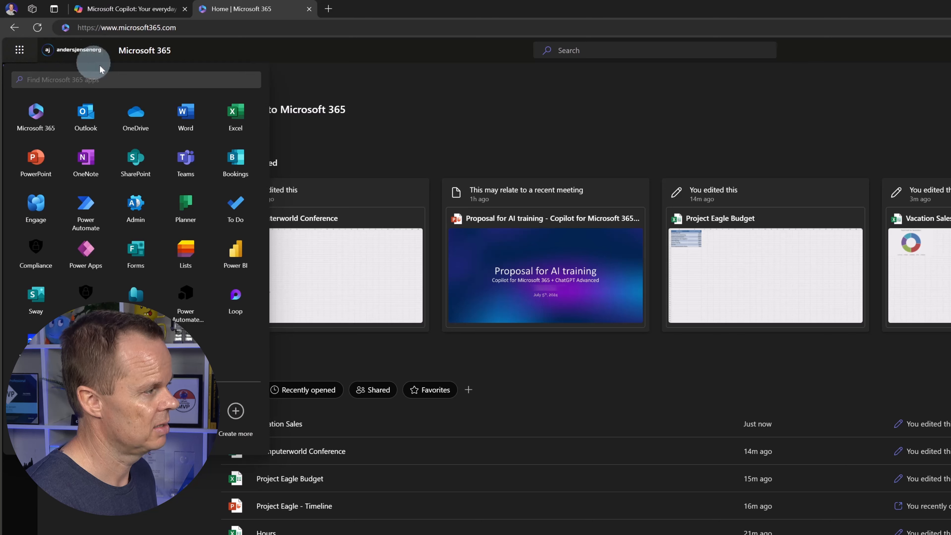
{"action": "left_click", "coordinate": [179, 123]}
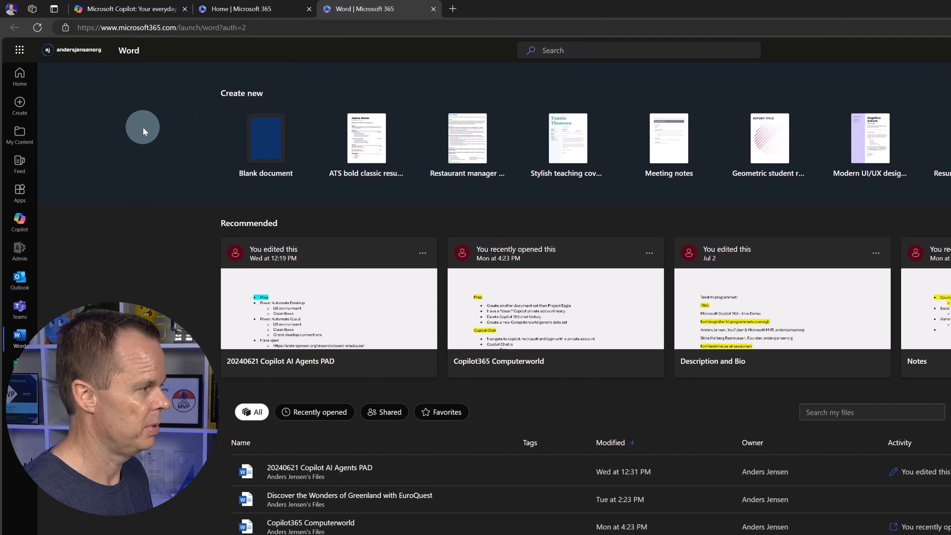
{"action": "left_click", "coordinate": [268, 142]}
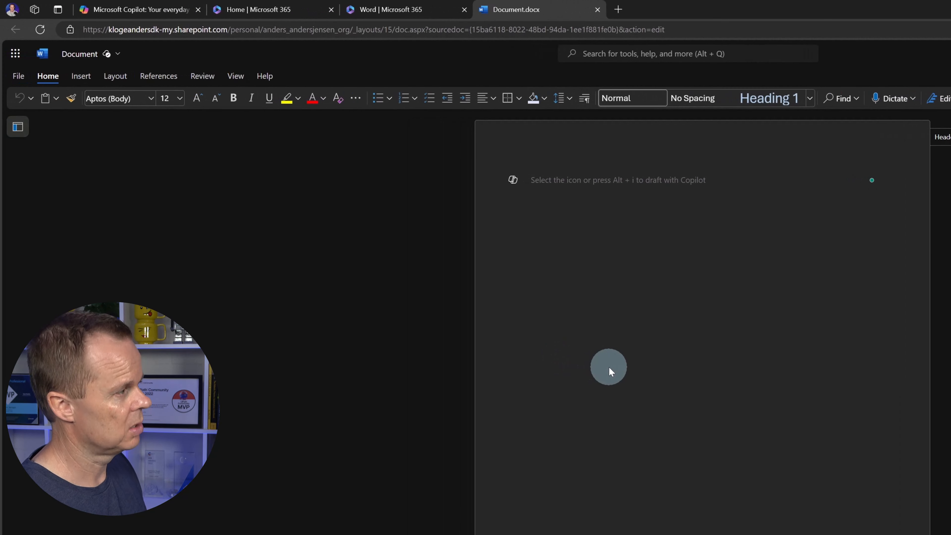
Step: Open EuroQuest Tone of Voice.docx from the Copilot 365 - Lesson Files folder in OneDrive
{"action": "left_click", "coordinate": [19, 76]}
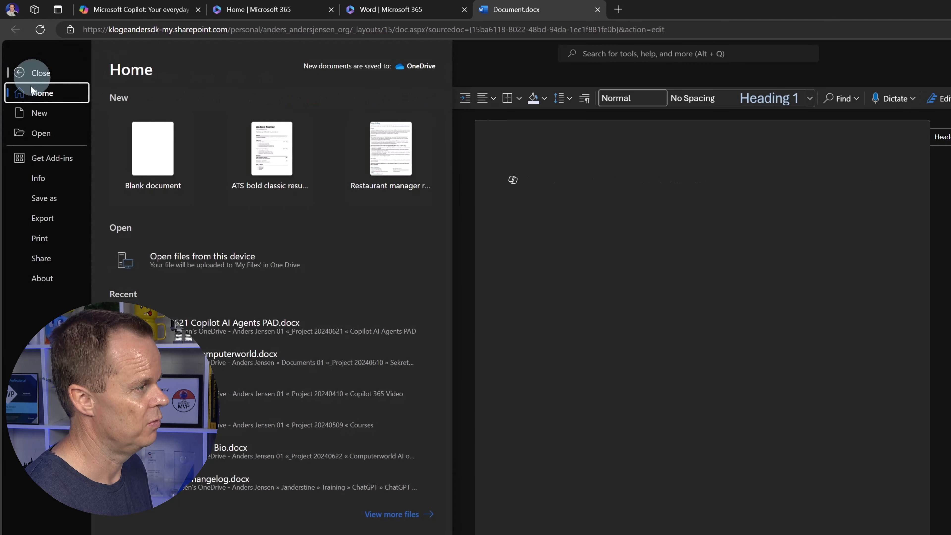
{"action": "left_click", "coordinate": [44, 134]}
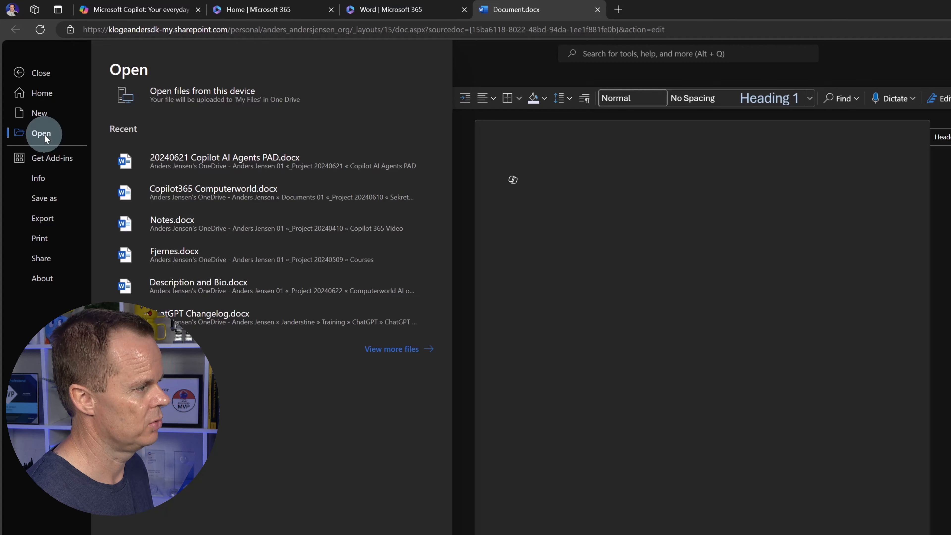
{"action": "left_click", "coordinate": [394, 354]}
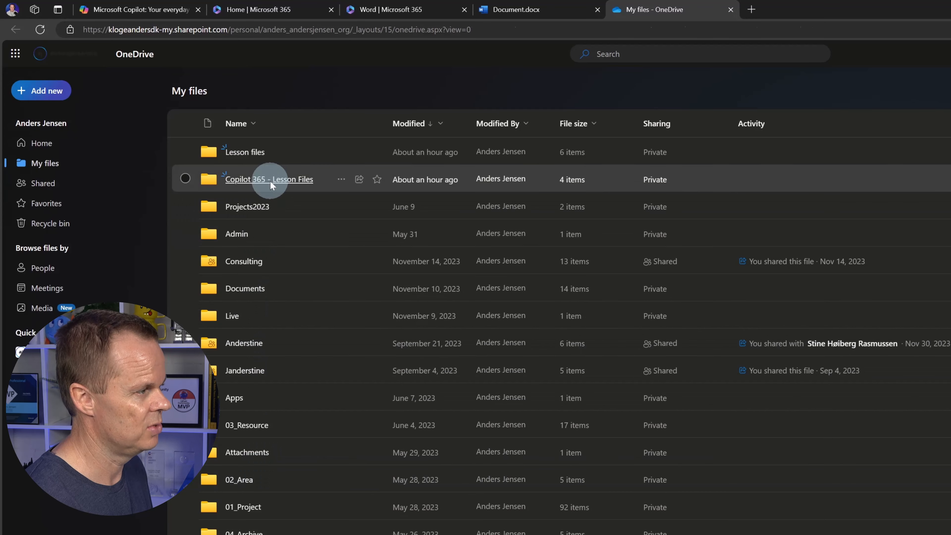
{"action": "left_click", "coordinate": [270, 180]}
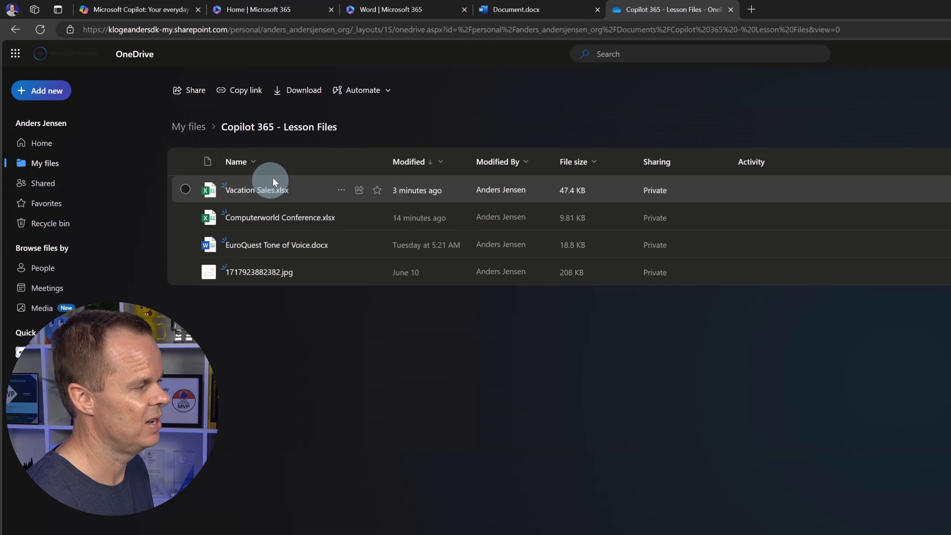
{"action": "left_click", "coordinate": [242, 246]}
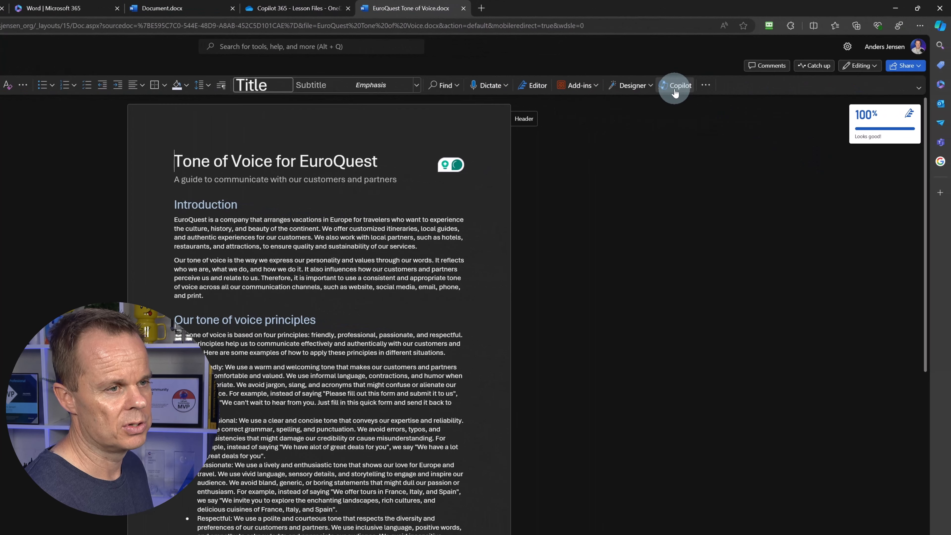
Step: Open Copilot for the tone of voice document and submit the prompt "Summarize this doc in three bullets"
{"action": "left_click", "coordinate": [674, 90]}
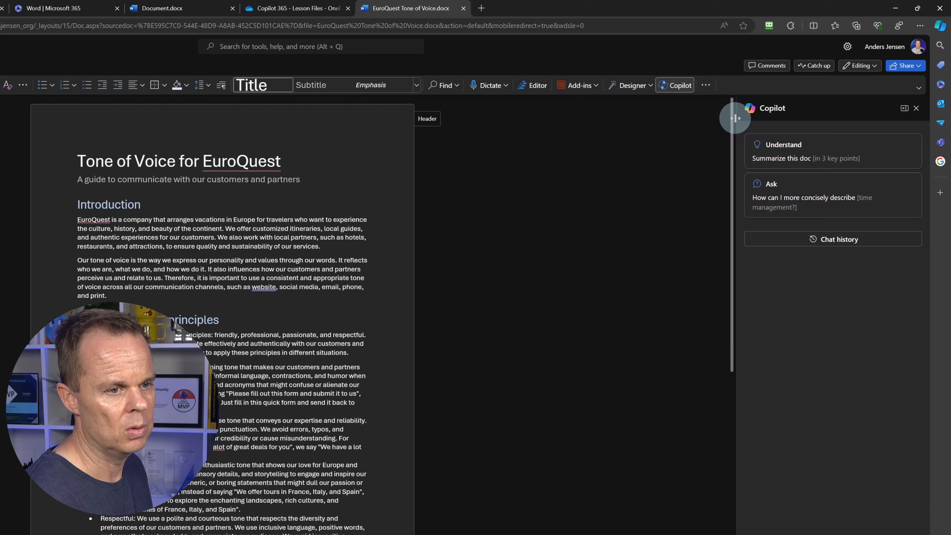
{"action": "left_click", "coordinate": [785, 500]}
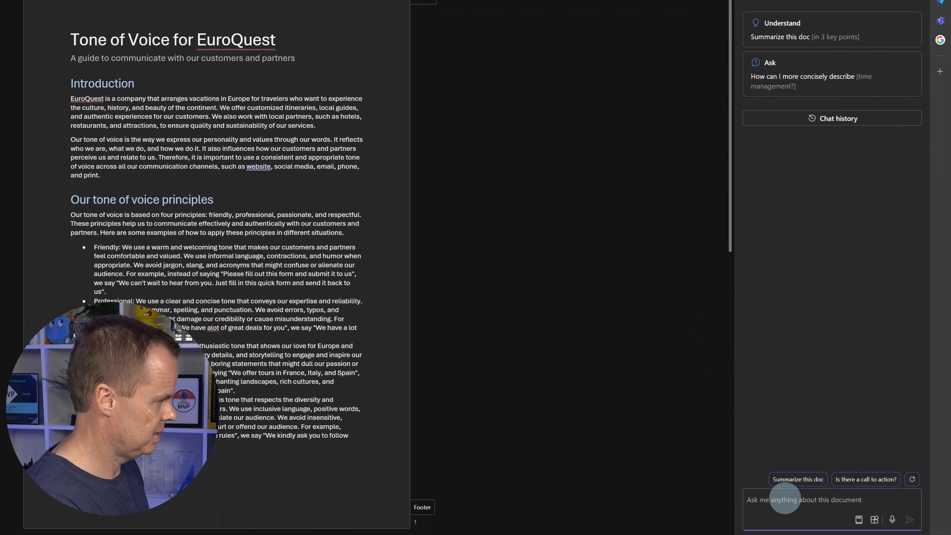
{"action": "type", "text": "Summarize this doc"}
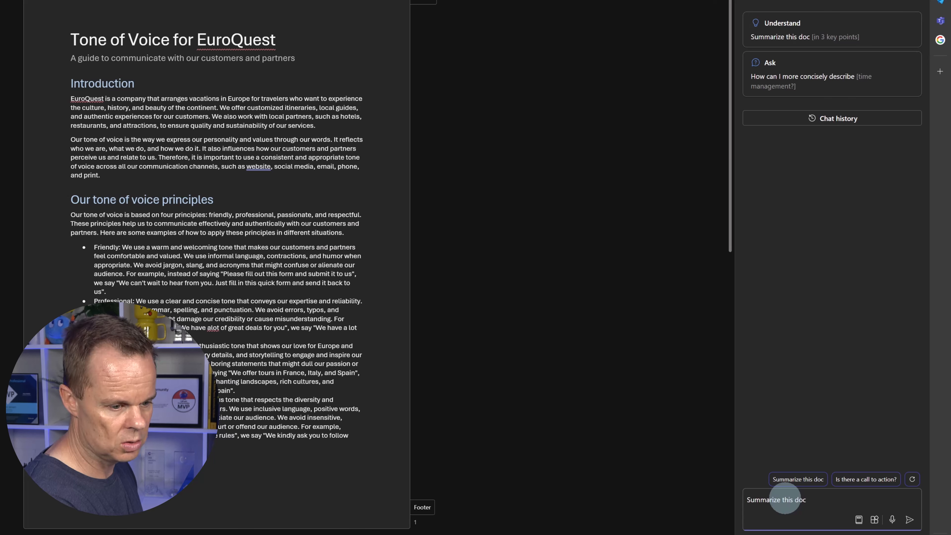
{"action": "type", "text": " in three bul"}
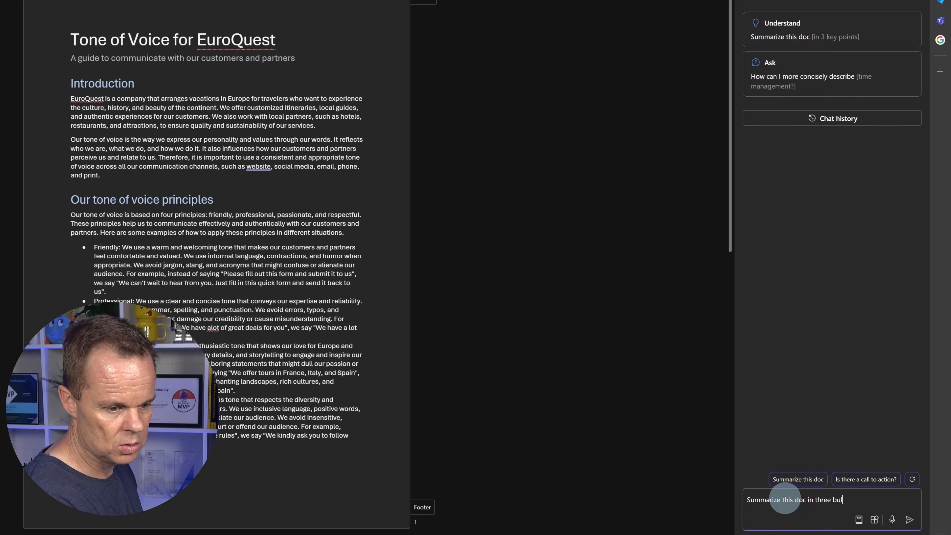
{"action": "type", "text": "lets"}
{"action": "key", "text": "Return"}
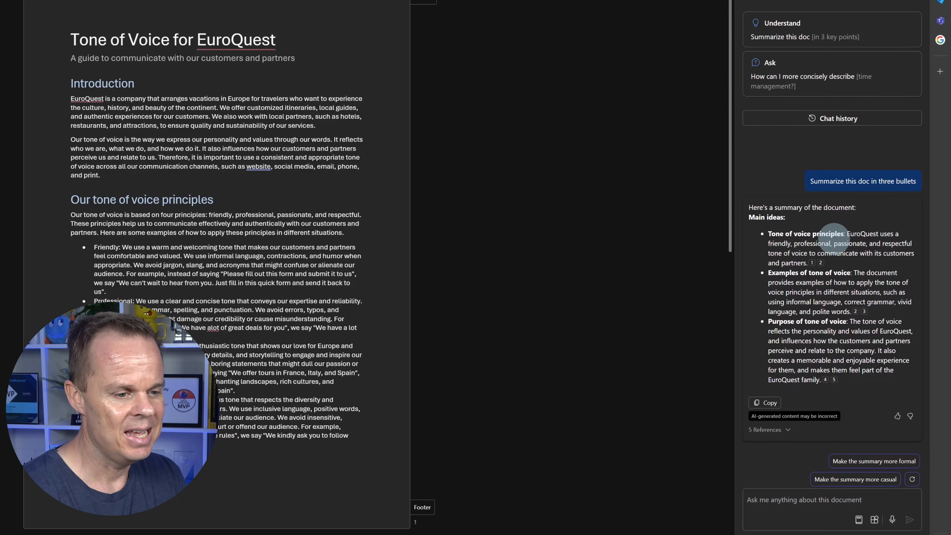
Step: Follow citation 4 of the summary's last bullet and citation 3 of its second bullet to their source passages in the document
{"action": "mouse_move", "coordinate": [825, 380]}
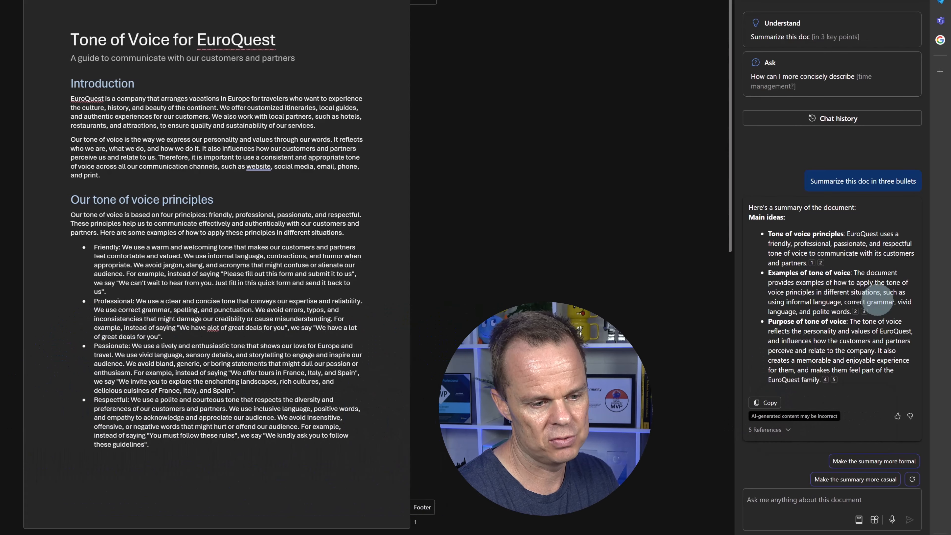
{"action": "left_click", "coordinate": [825, 380]}
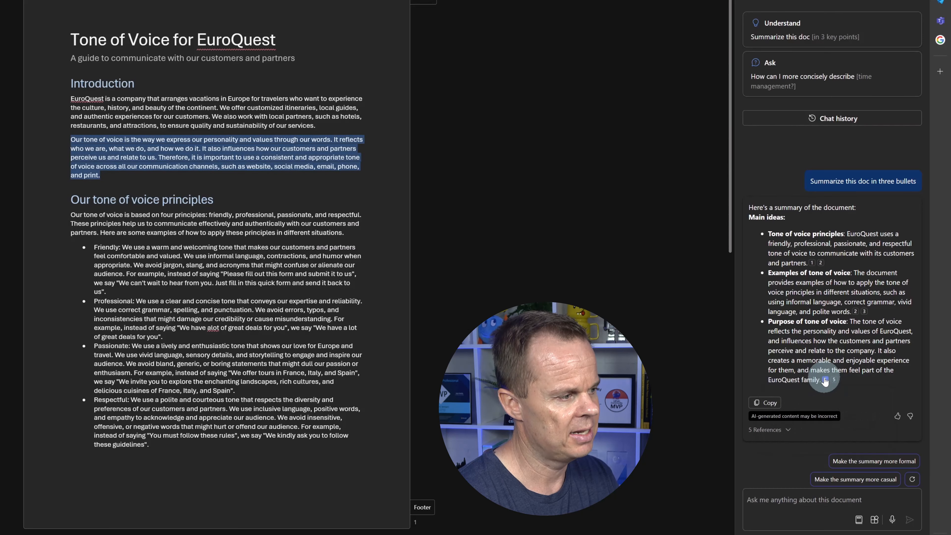
{"action": "left_click", "coordinate": [129, 199]}
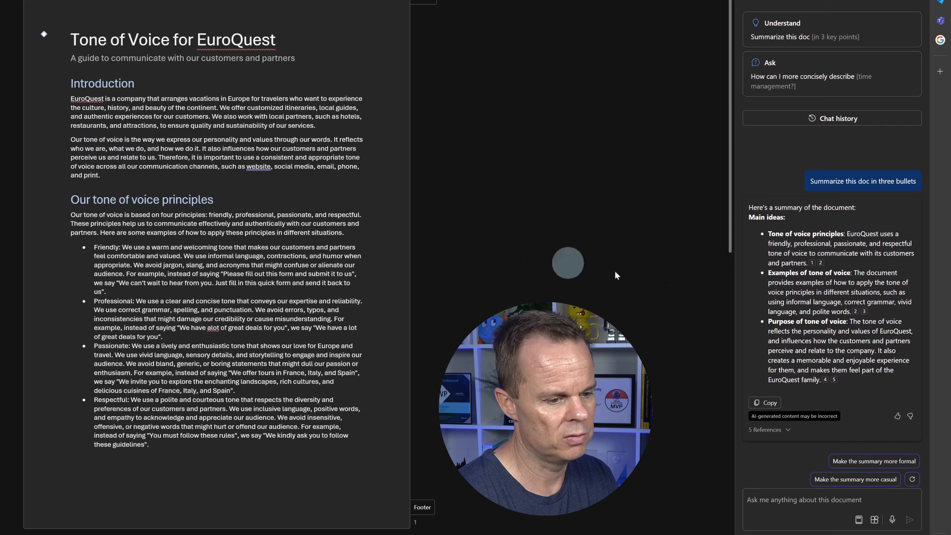
{"action": "left_click", "coordinate": [864, 311]}
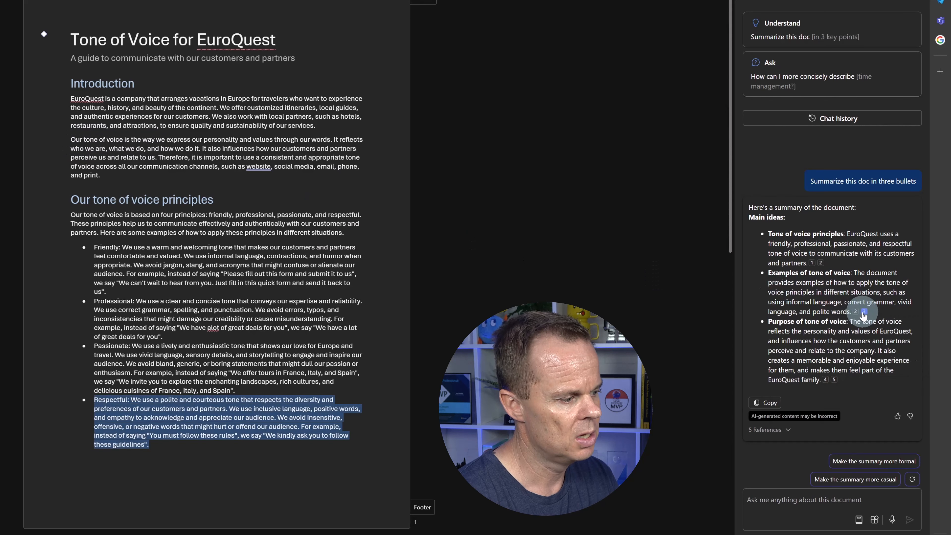
{"action": "left_click", "coordinate": [355, 395]}
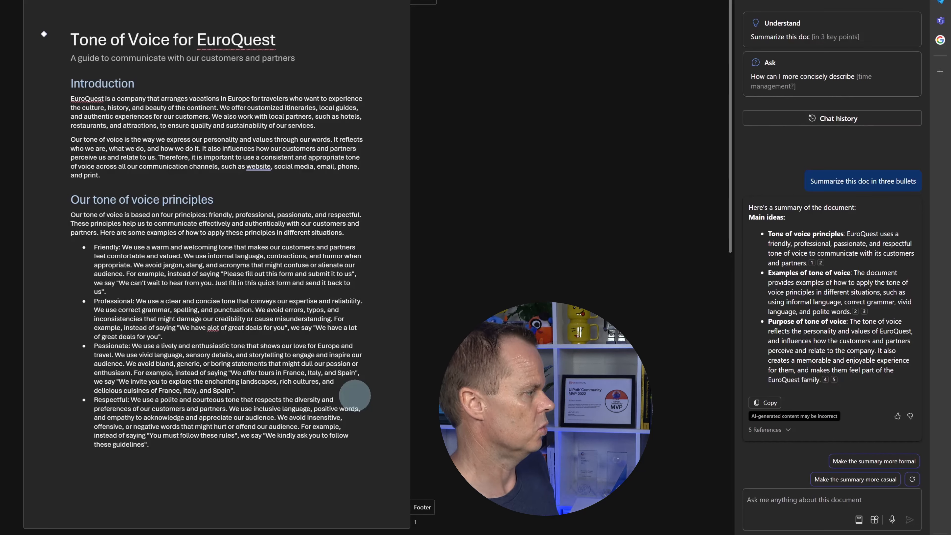
Step: Ask Copilot "What does it say about being respectful" and expand the references under the three-bullet summary
{"action": "left_click", "coordinate": [786, 498]}
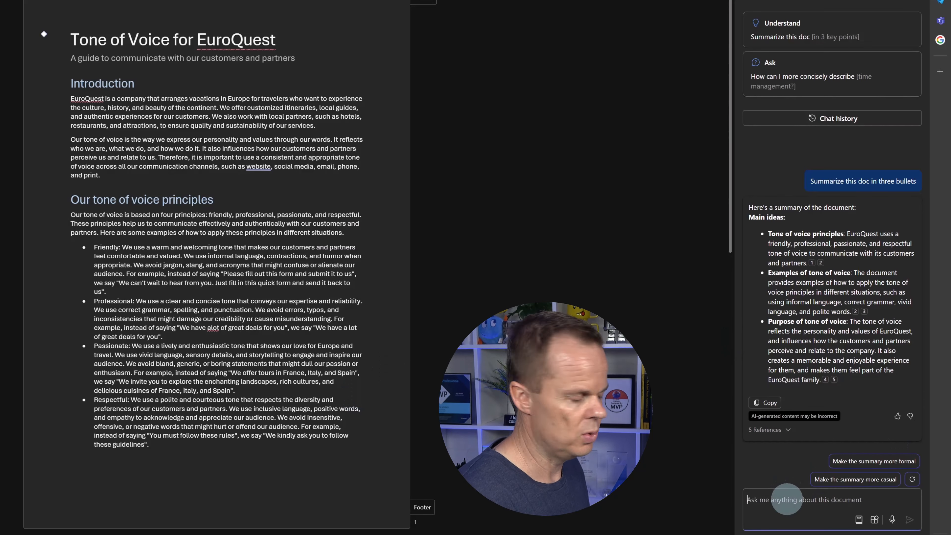
{"action": "type", "text": "W"}
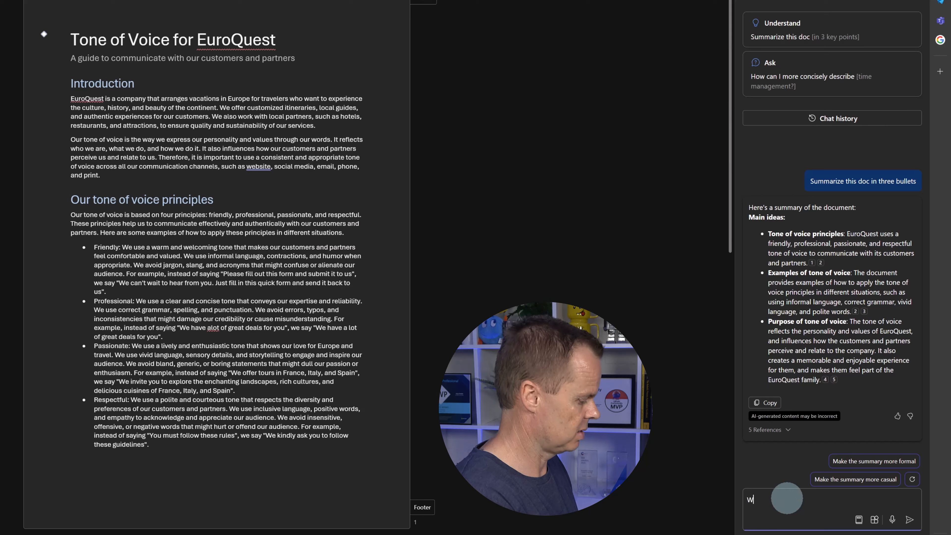
{"action": "type", "text": "hat doers"}
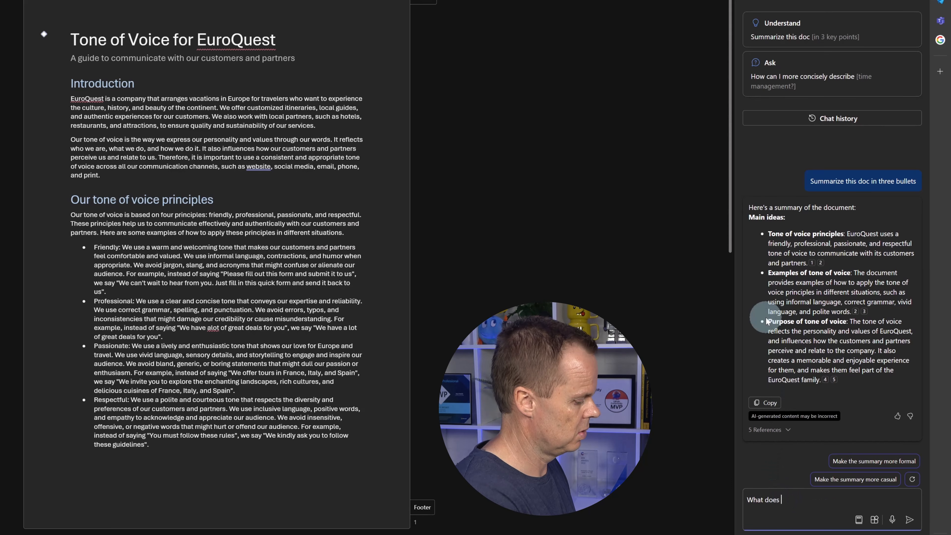
{"action": "type", "text": " it say about "}
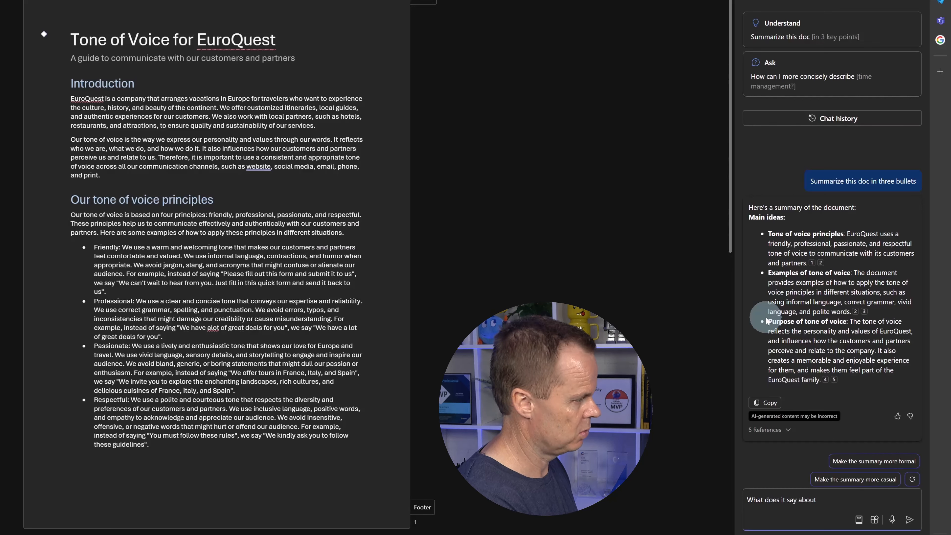
{"action": "type", "text": "being "}
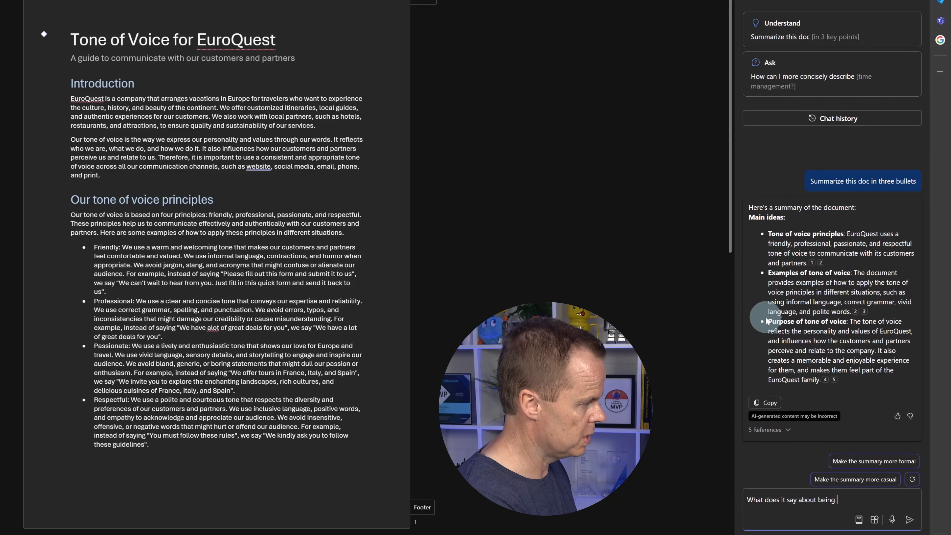
{"action": "type", "text": "respectful"}
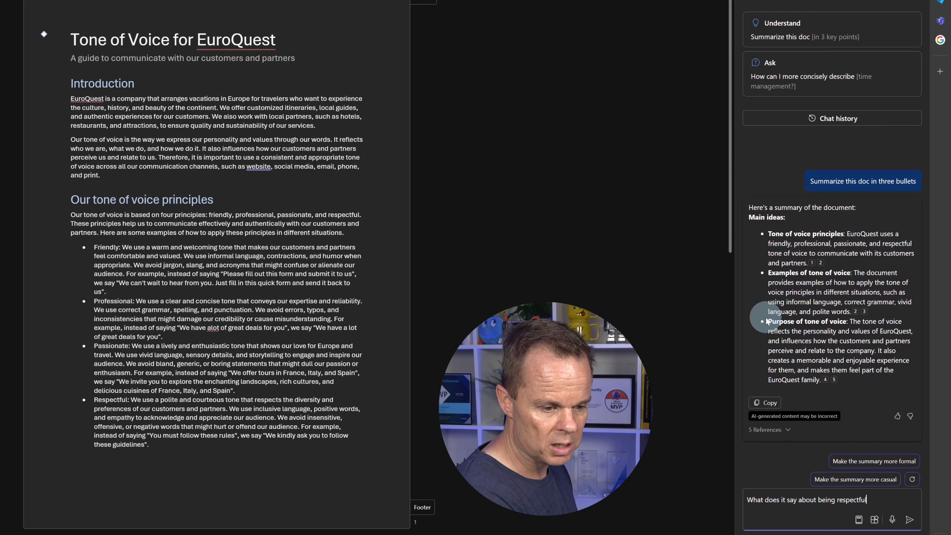
{"action": "key", "text": "Return"}
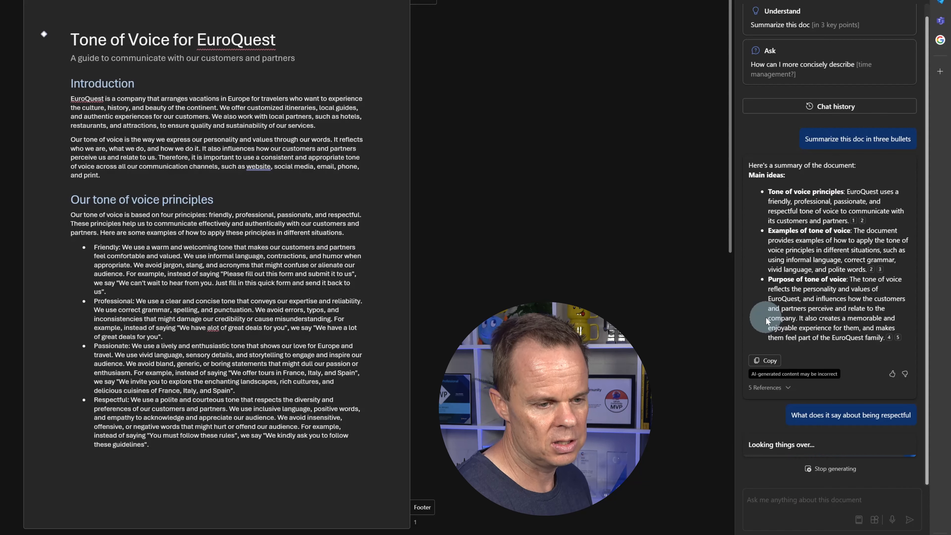
{"action": "left_click", "coordinate": [787, 388]}
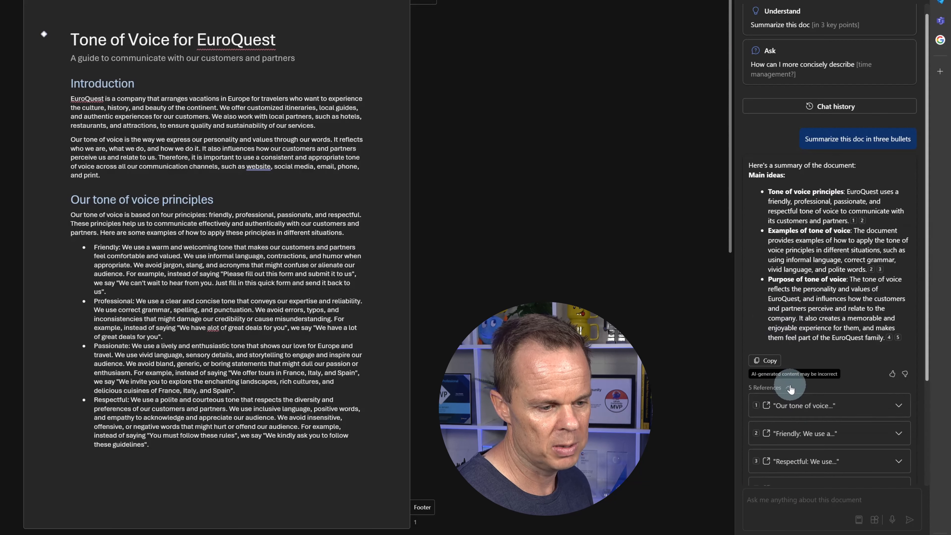
{"action": "left_click", "coordinate": [786, 148]}
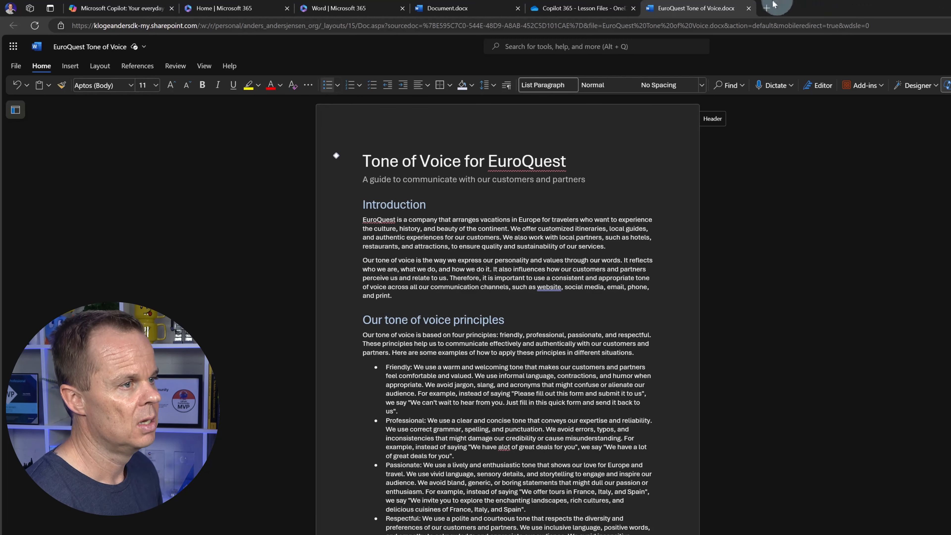
Step: Close the EuroQuest Tone of Voice document and the OneDrive folder, and return to editing the blank document
{"action": "left_click", "coordinate": [748, 9]}
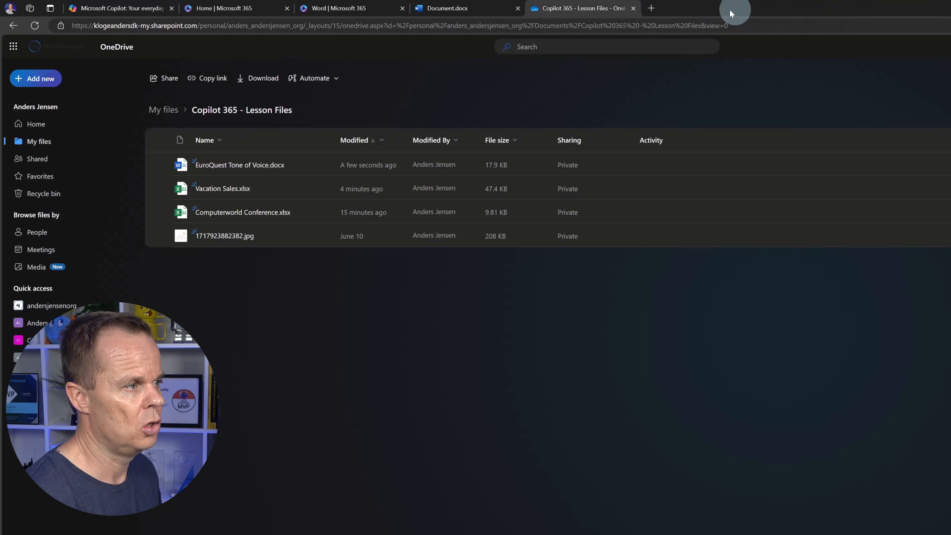
{"action": "left_click", "coordinate": [634, 8]}
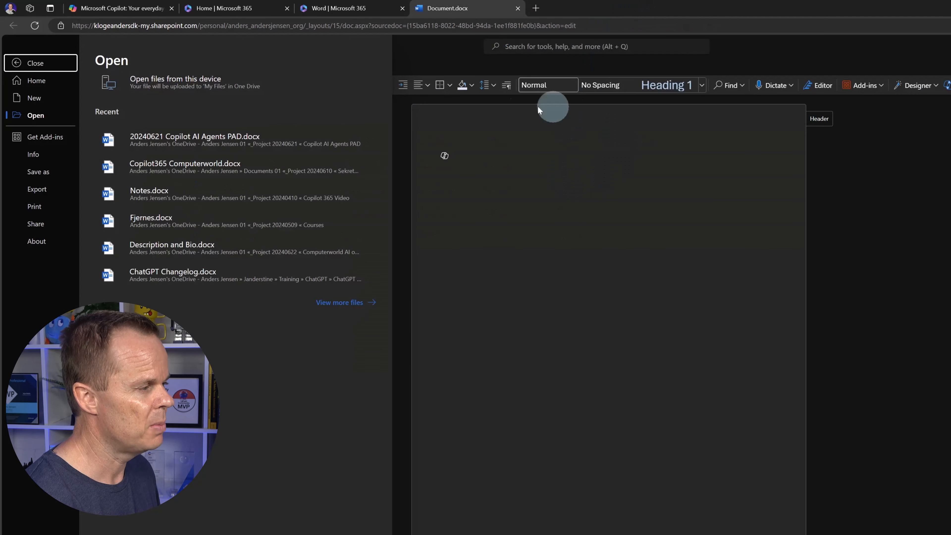
{"action": "left_click", "coordinate": [525, 319]}
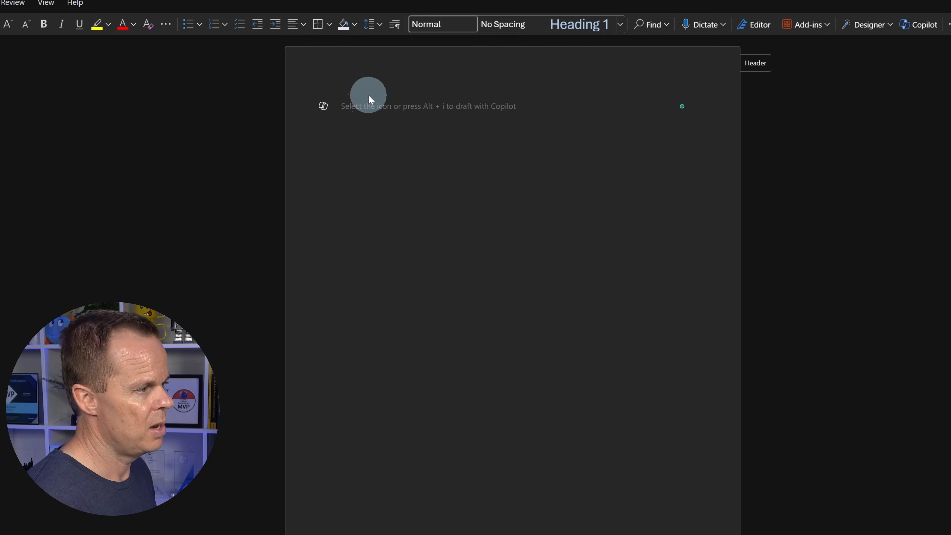
Step: Start a Copilot draft with the prompt "Act as a travel guide speaking to tourists. Create a document on visiting Greenland."
{"action": "left_click", "coordinate": [319, 107]}
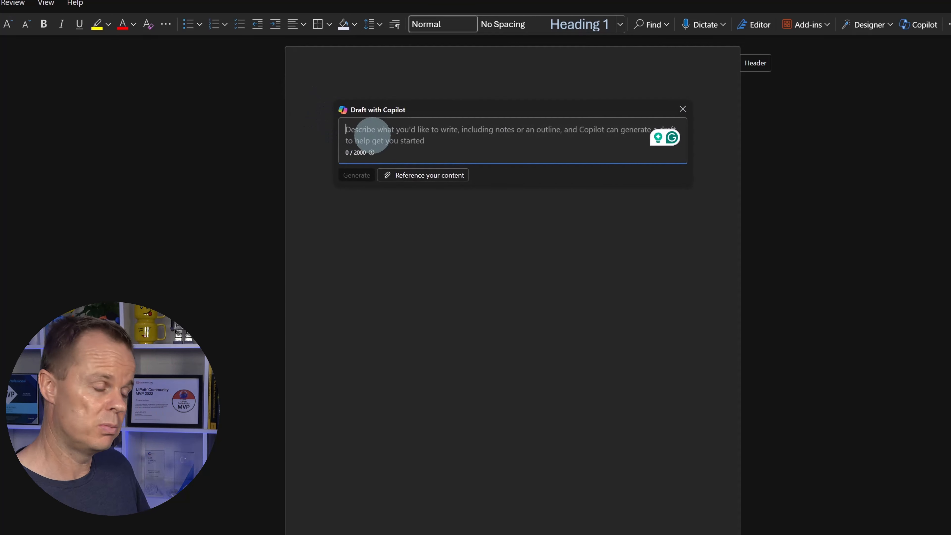
{"action": "type", "text": "Act as"}
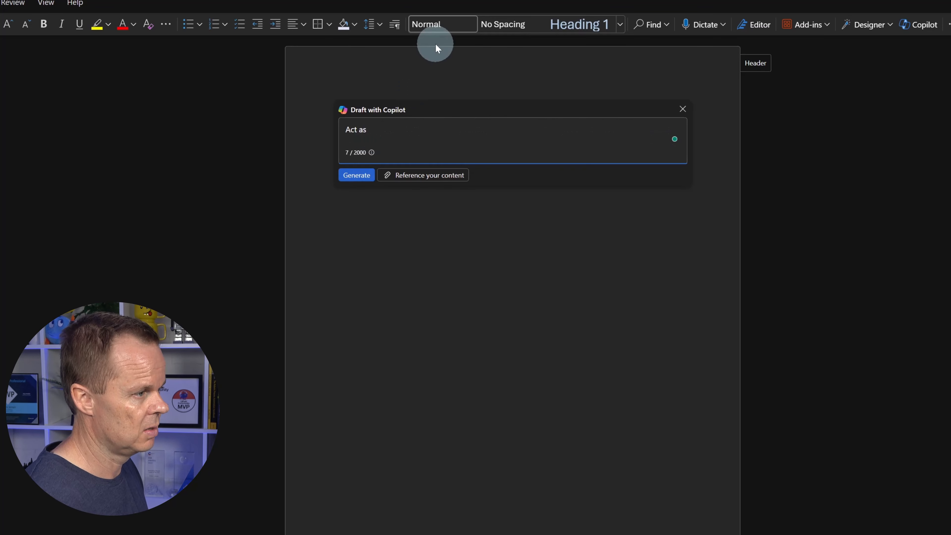
{"action": "type", "text": " a travel "}
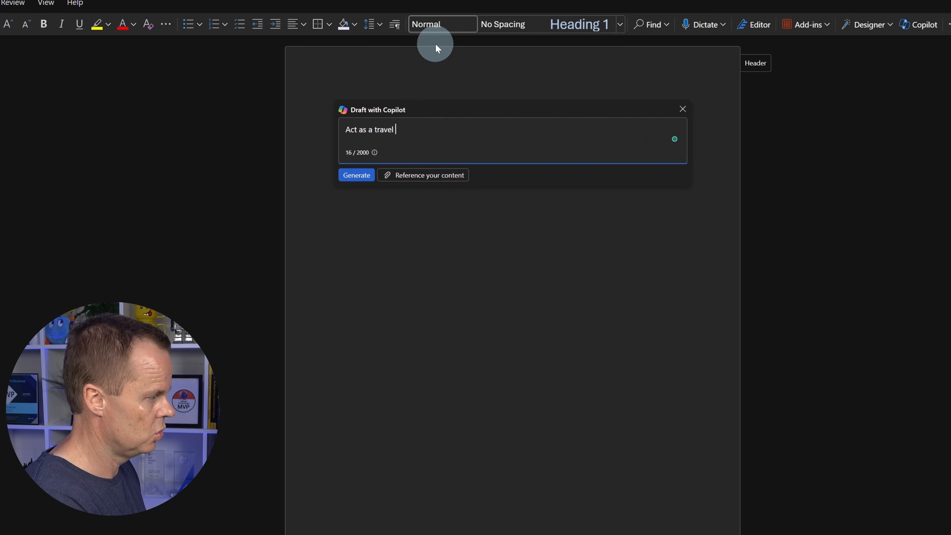
{"action": "type", "text": "guide sp"}
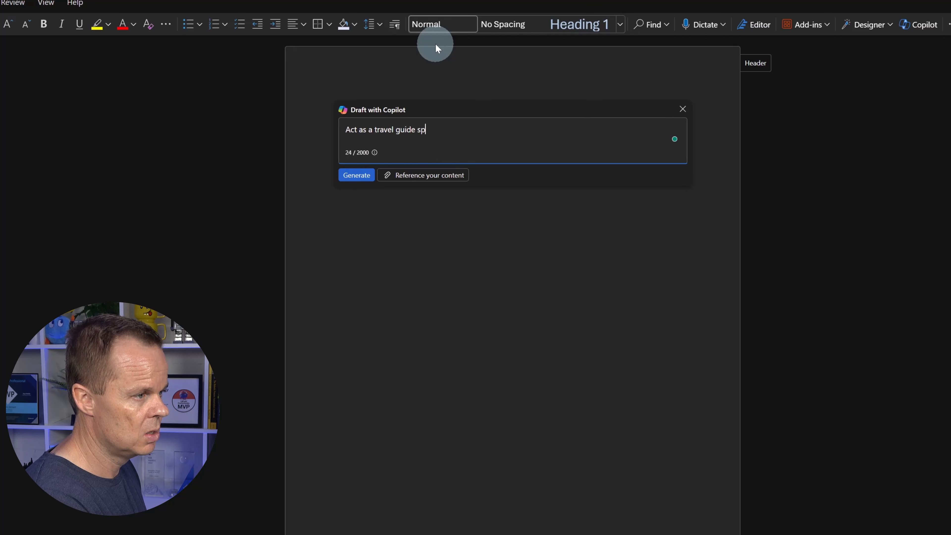
{"action": "type", "text": "eaking to touri"}
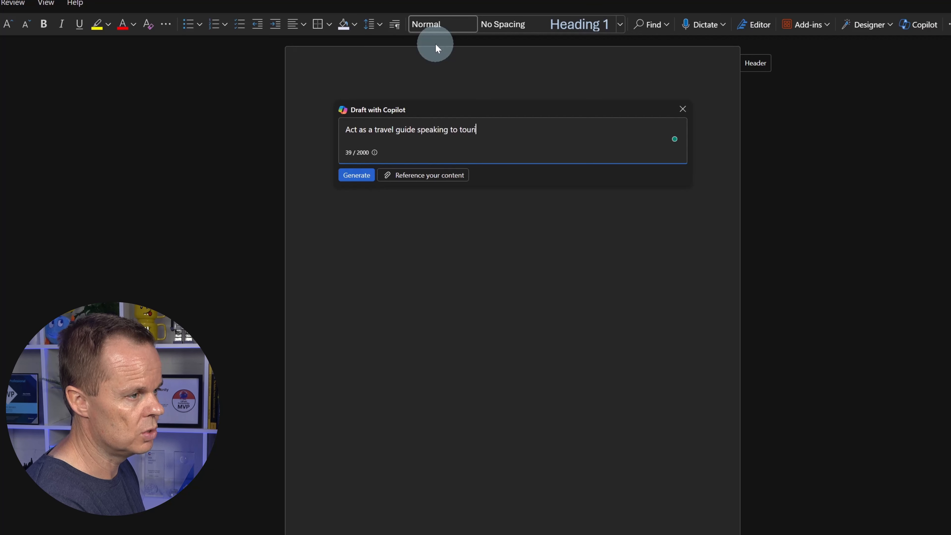
{"action": "type", "text": "sts."}
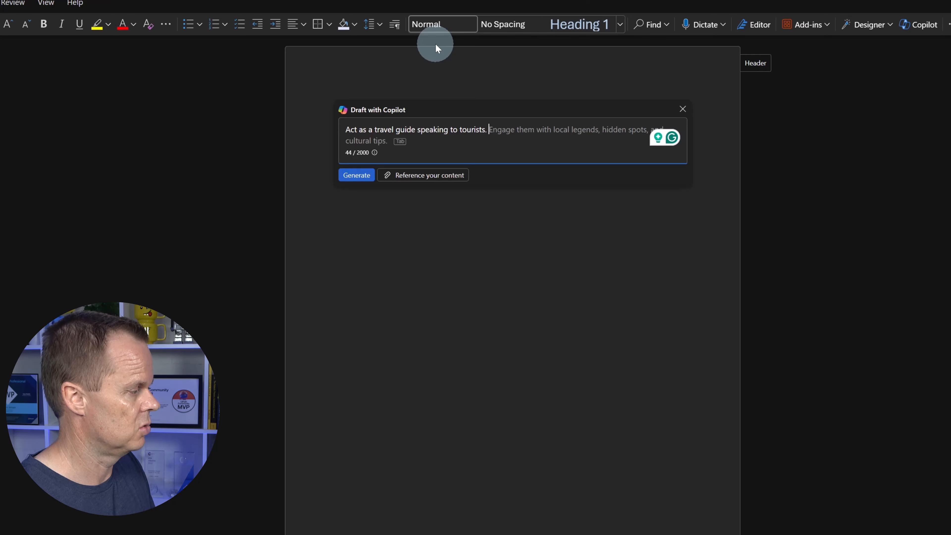
{"action": "type", "text": "C"}
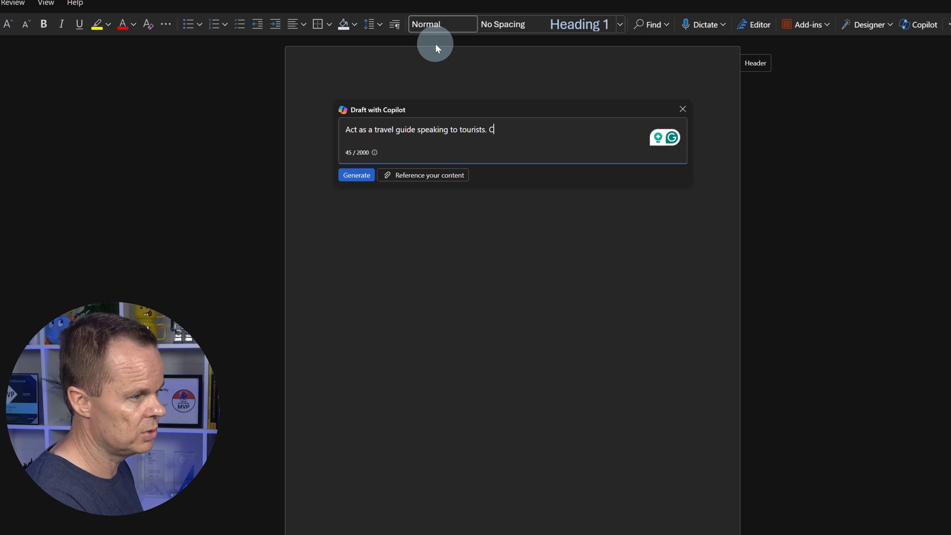
{"action": "type", "text": "reate a docu"}
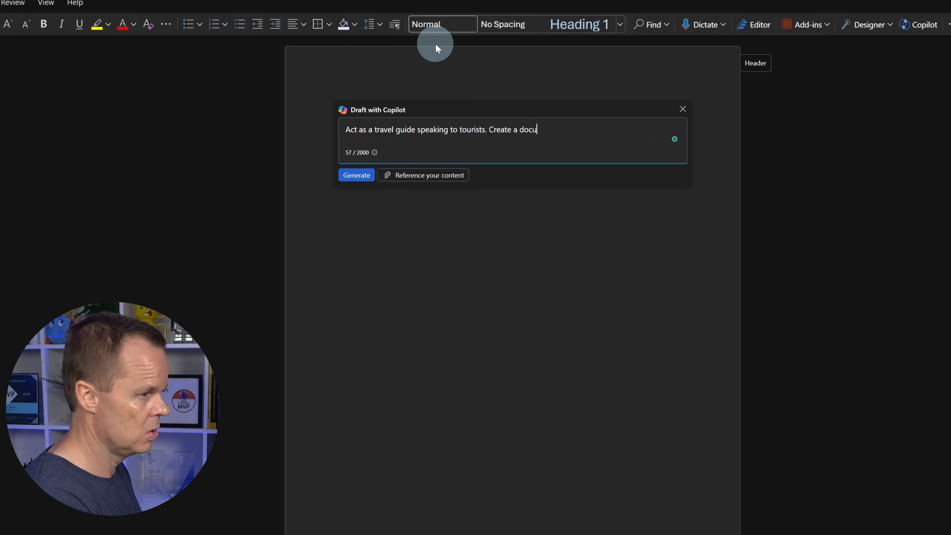
{"action": "type", "text": "ment on "}
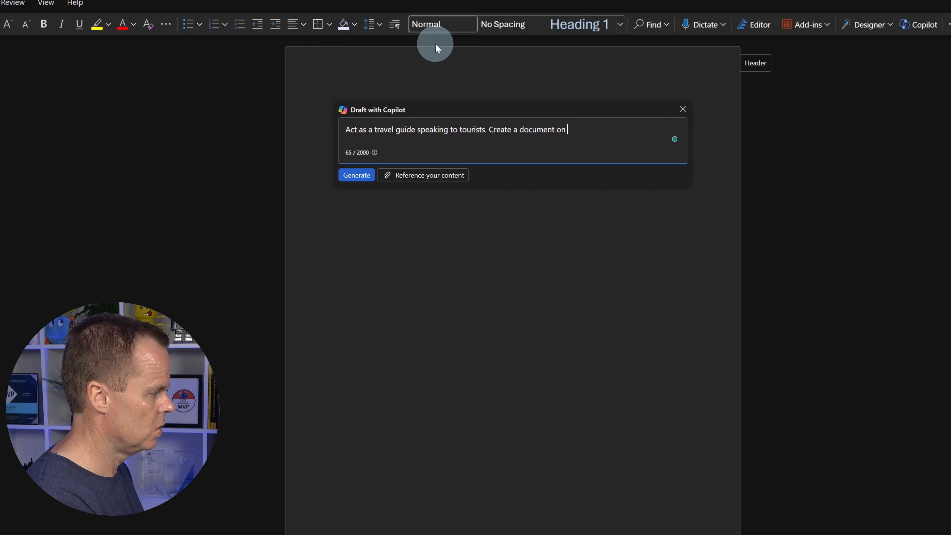
{"action": "type", "text": "visiti"}
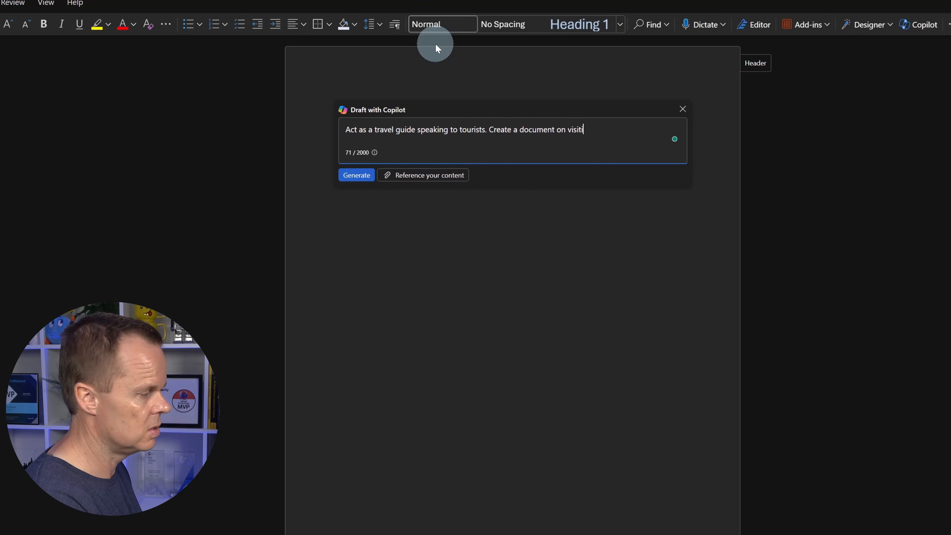
{"action": "type", "text": "ng Greenland. "}
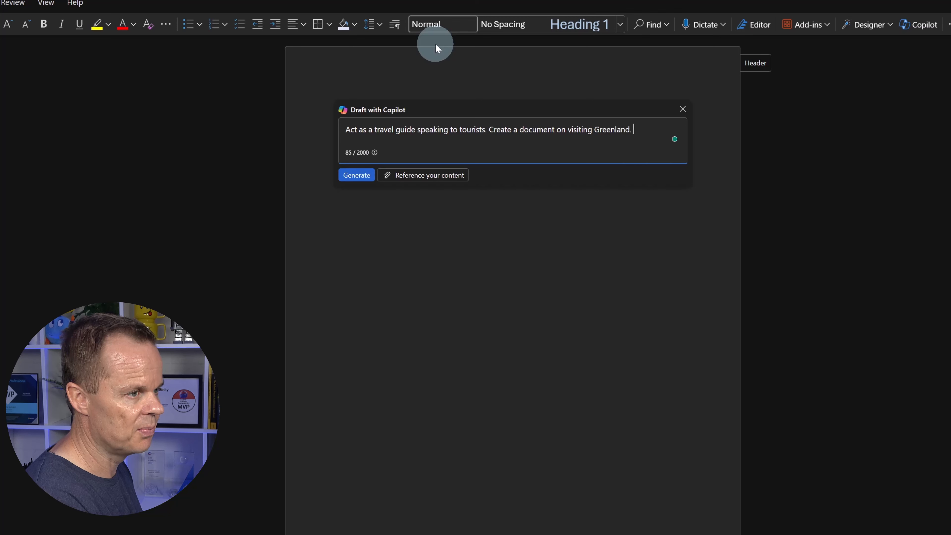
Step: Extend the draft prompt with "Include sections on must-visit destinations, local cuisine, cultural traditions, outdoor activities, and travel tips."
{"action": "type", "text": "In"}
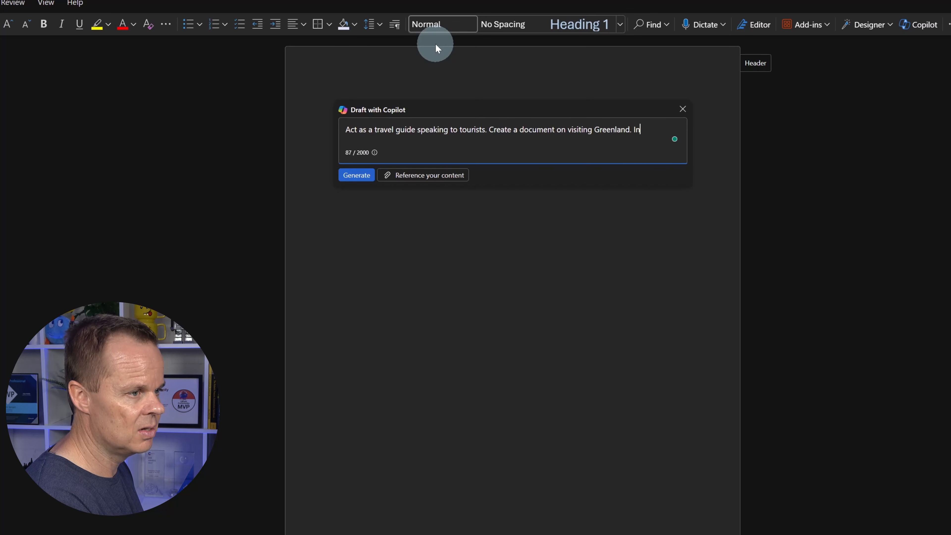
{"action": "type", "text": "clude sections"}
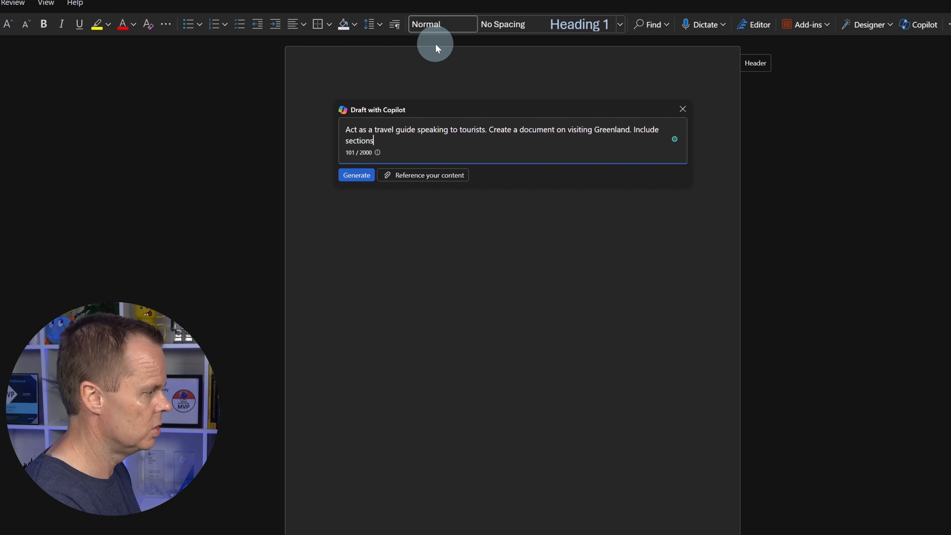
{"action": "type", "text": " on must-vi"}
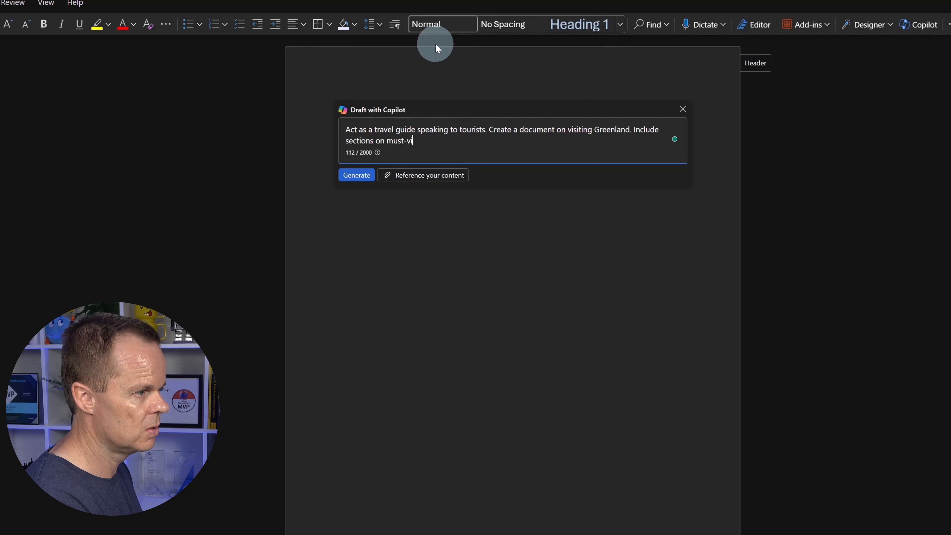
{"action": "type", "text": "sit destina"}
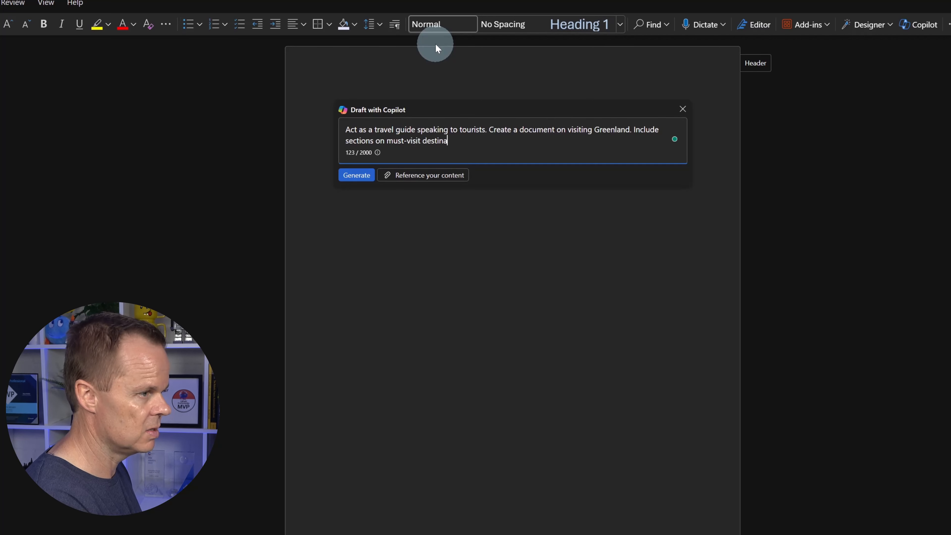
{"action": "type", "text": "tions, local "}
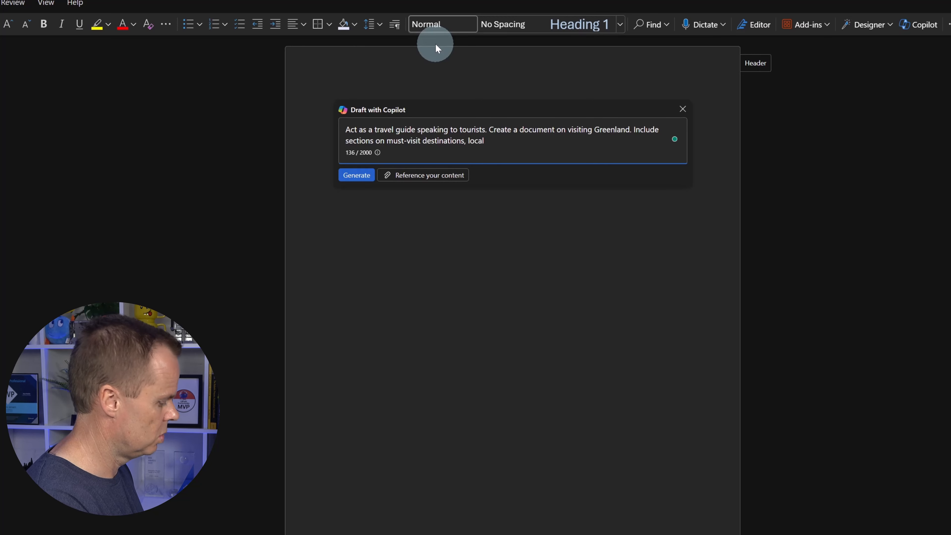
{"action": "type", "text": "cuisine, c"}
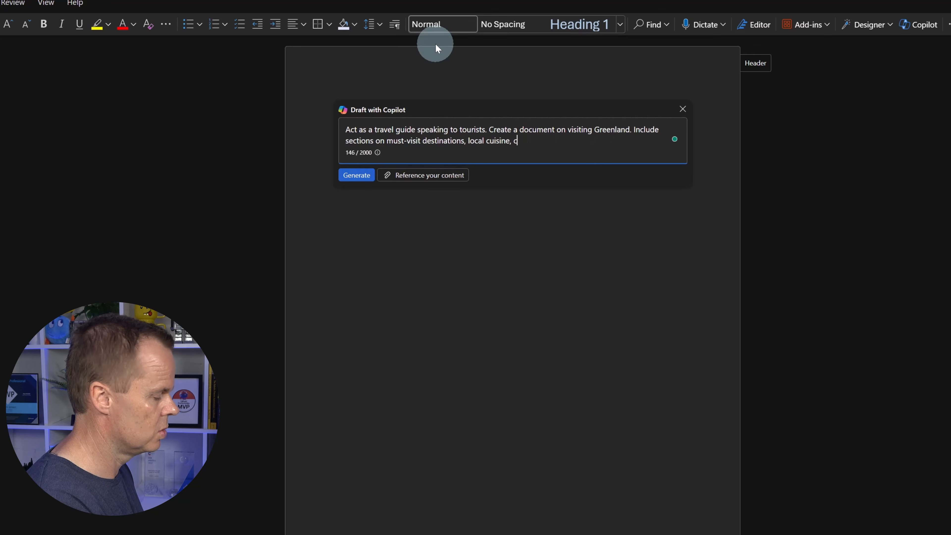
{"action": "type", "text": "ultural"}
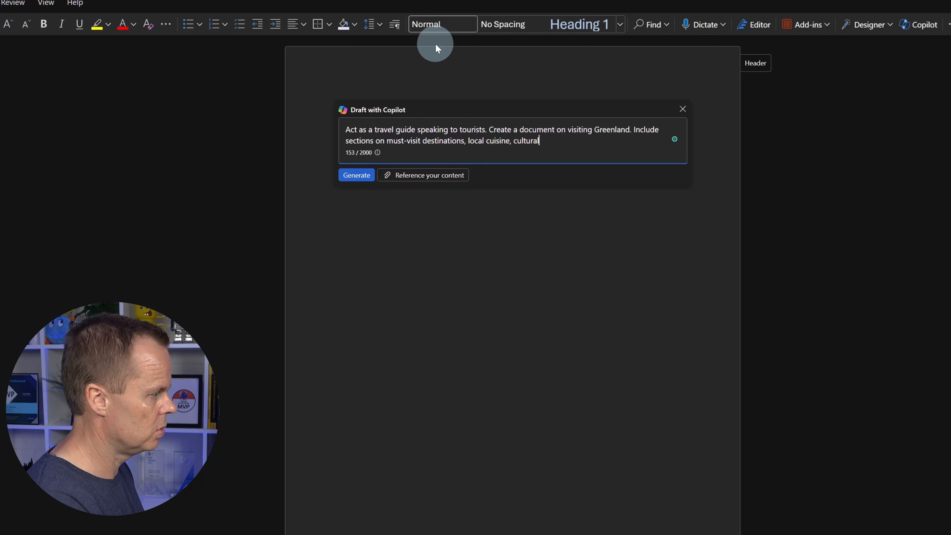
{"action": "type", "text": " traditio"}
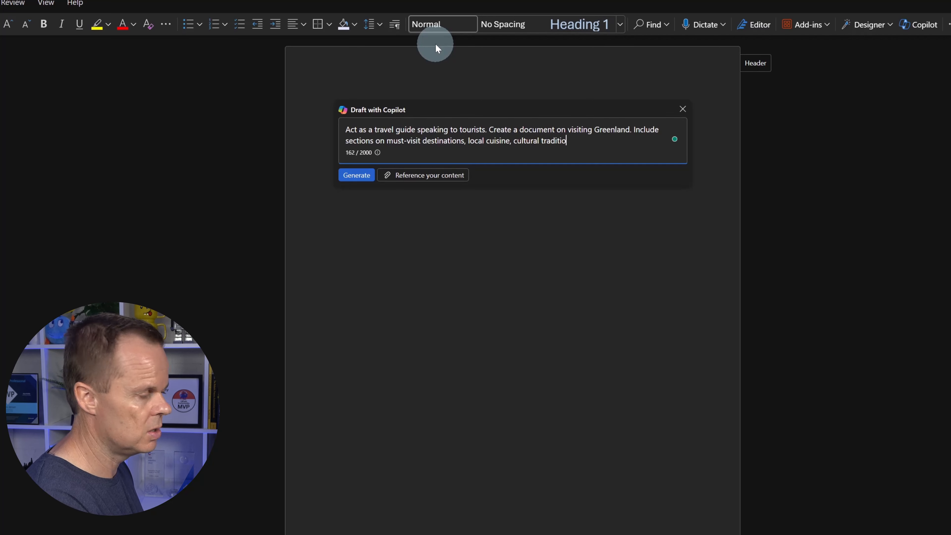
{"action": "type", "text": "ns, outdoor"}
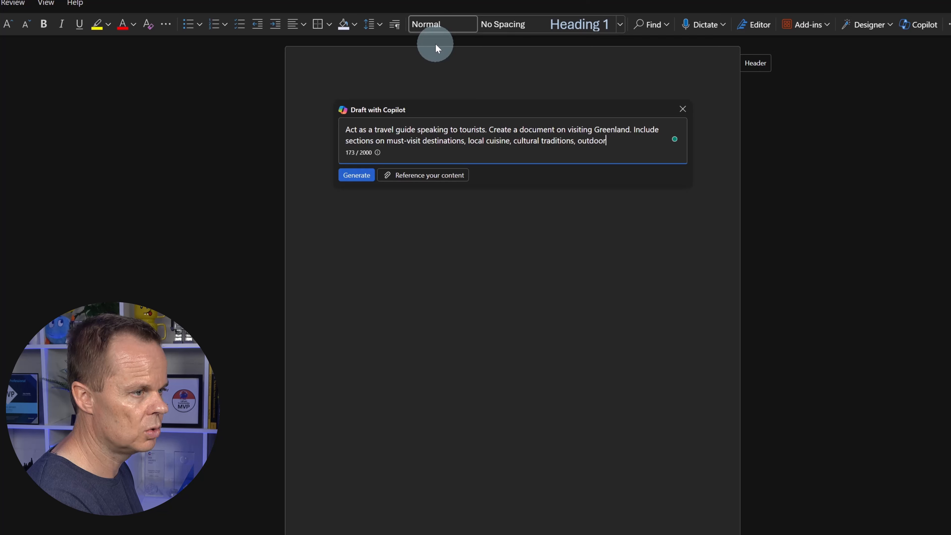
{"action": "type", "text": " activit"}
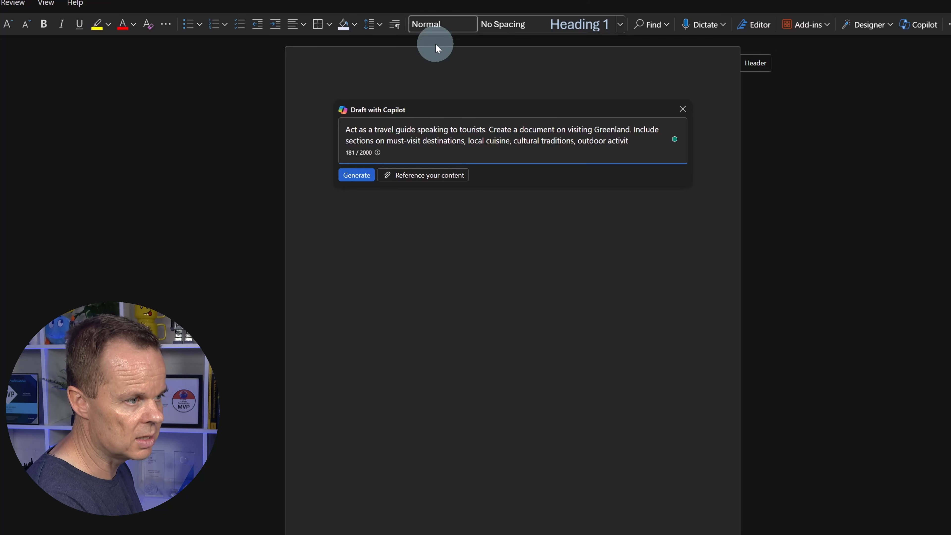
{"action": "type", "text": "ies"}
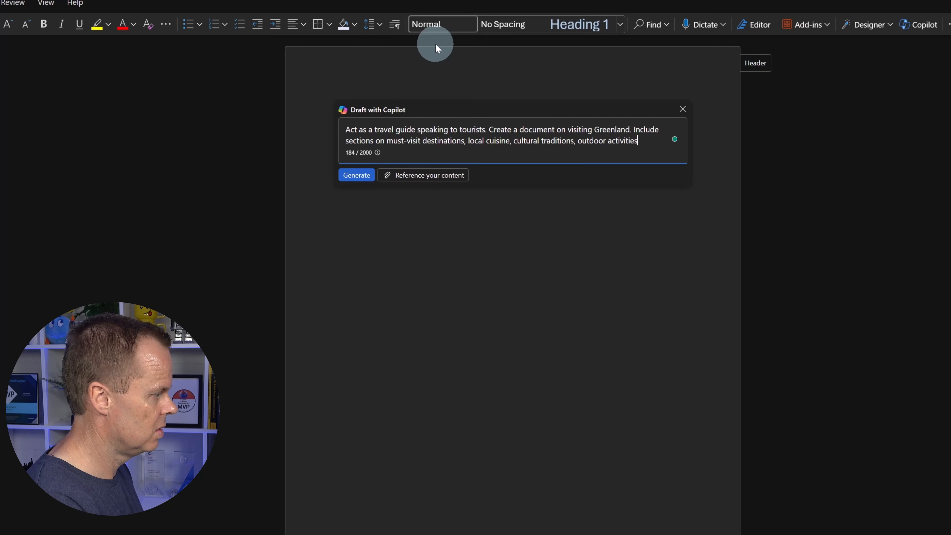
{"action": "type", "text": ", and travel t"}
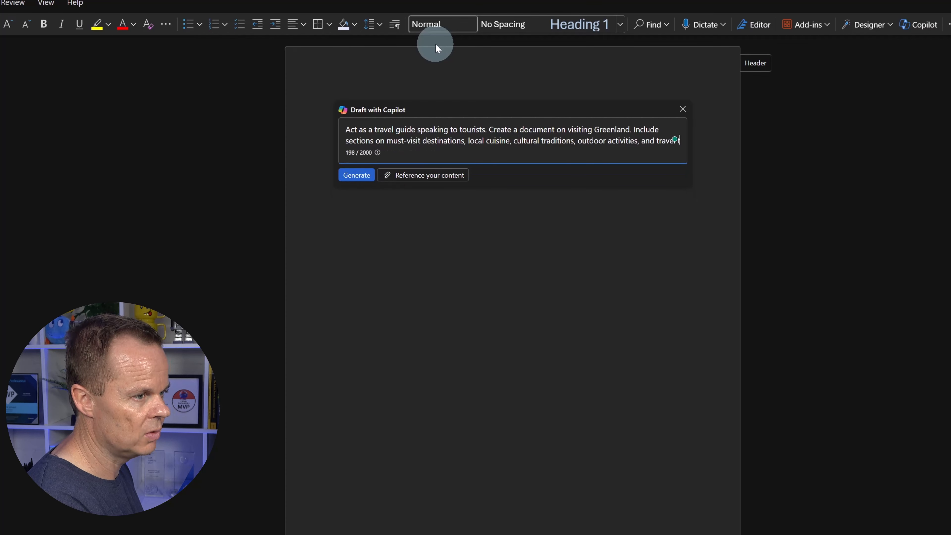
{"action": "type", "text": "ips."}
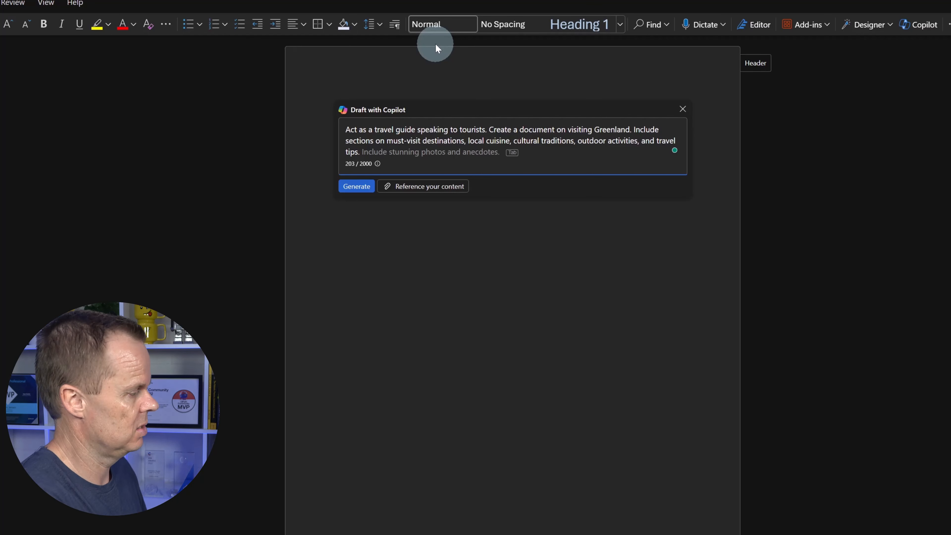
Step: Add "Write in the style of" with EuroQuest Tone of Voice.docx from the Copilot 365 - Lesson Files folder as reference, and generate the draft
{"action": "type", "text": "Write"}
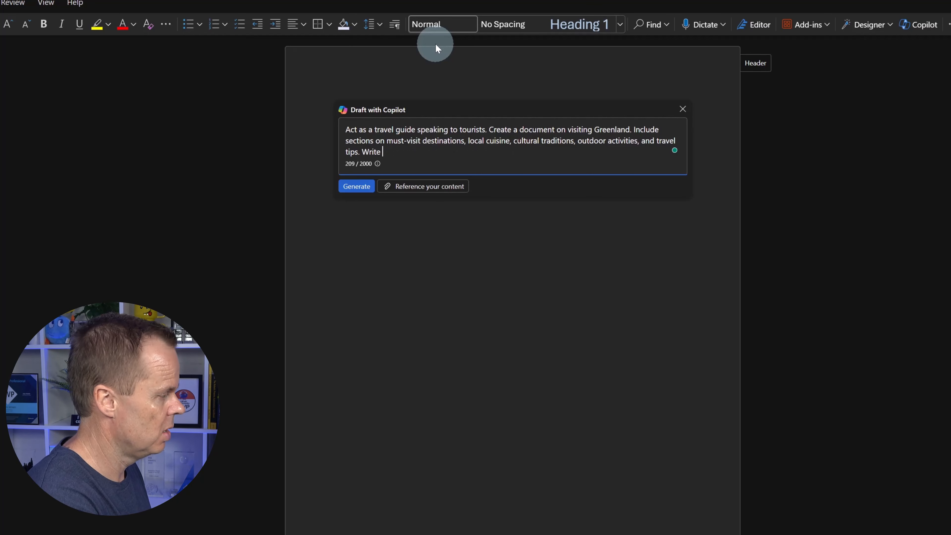
{"action": "type", "text": " in the st"}
{"action": "type", "text": "y"}
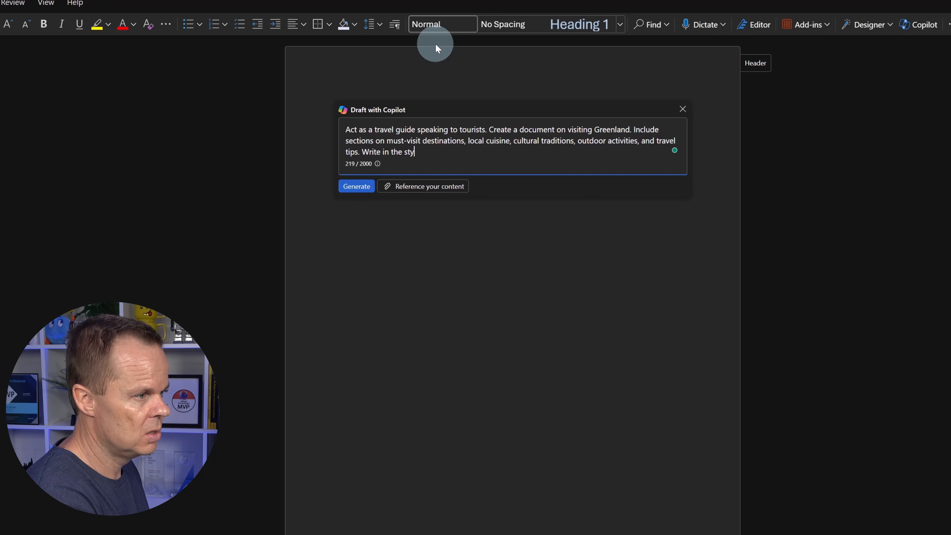
{"action": "type", "text": "le of"}
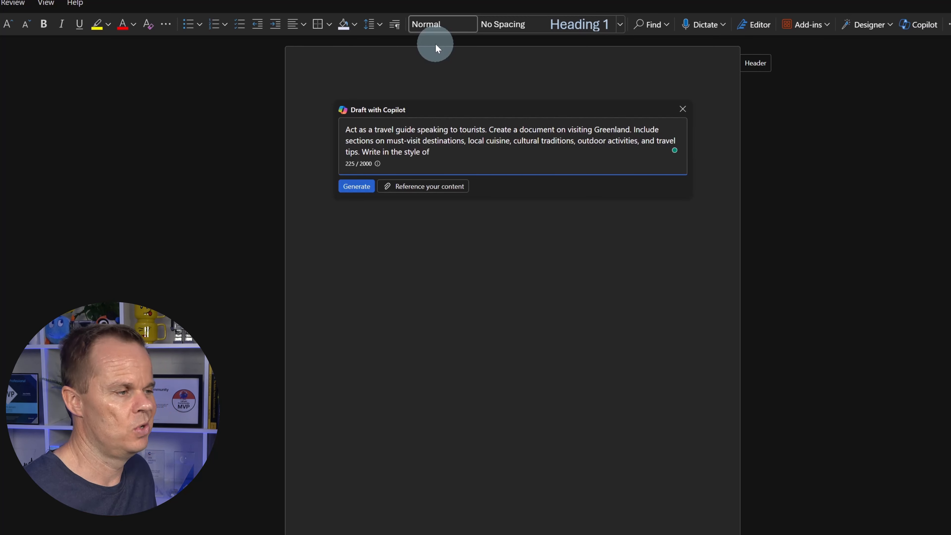
{"action": "left_click", "coordinate": [412, 191]}
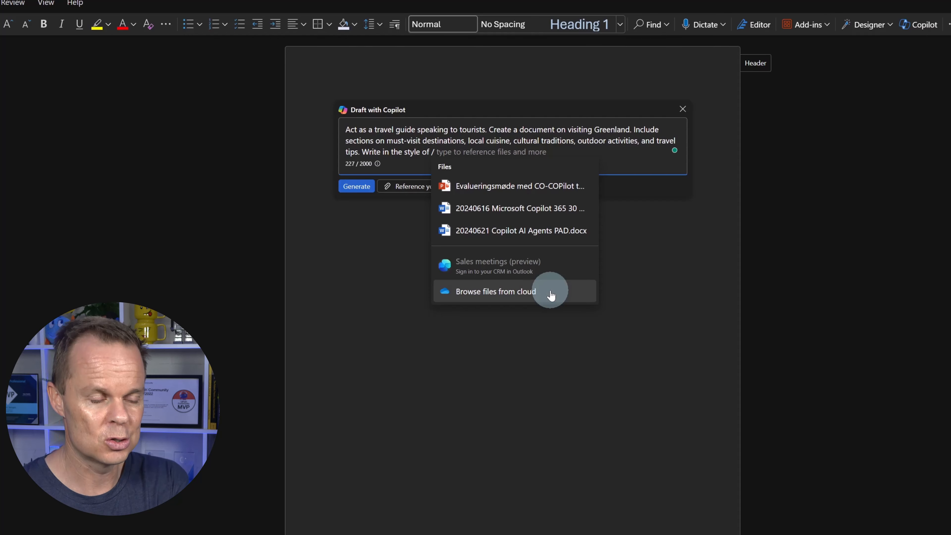
{"action": "left_click", "coordinate": [506, 294]}
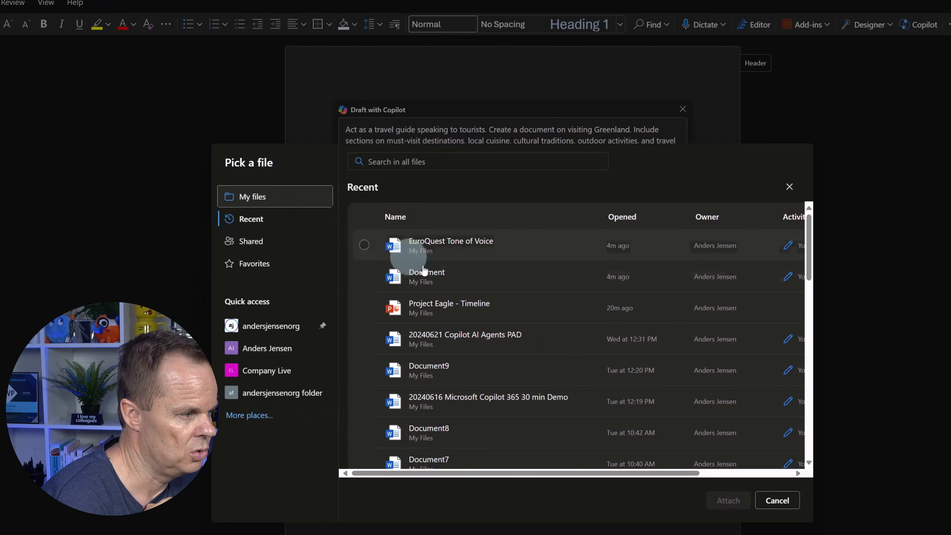
{"action": "scroll", "coordinate": [459, 240], "scroll_direction": "down", "scroll_amount": 3}
{"action": "left_click", "coordinate": [257, 197]}
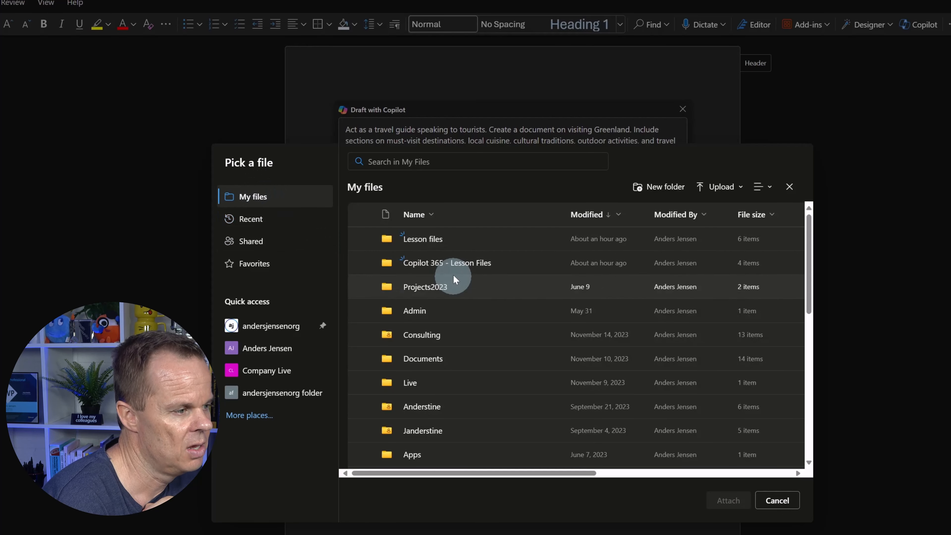
{"action": "left_click", "coordinate": [445, 263]}
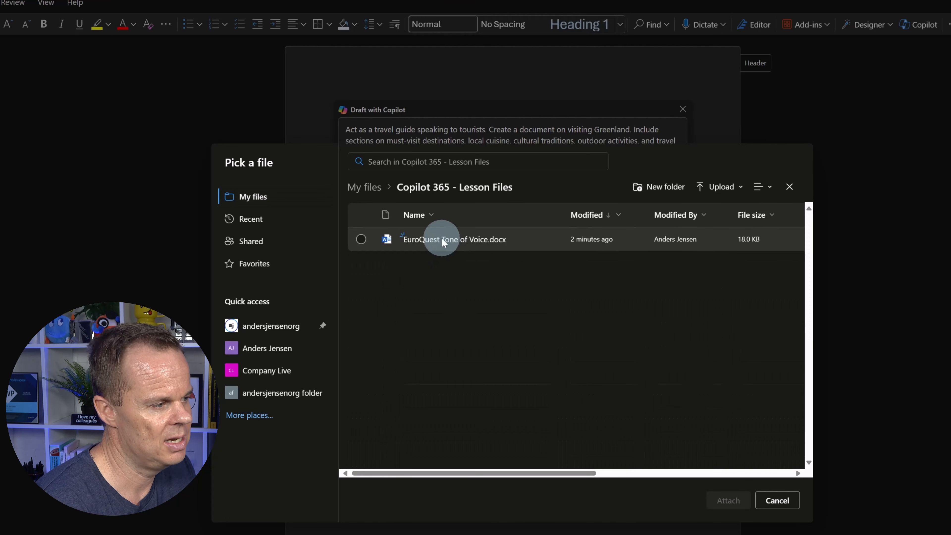
{"action": "left_click", "coordinate": [439, 240]}
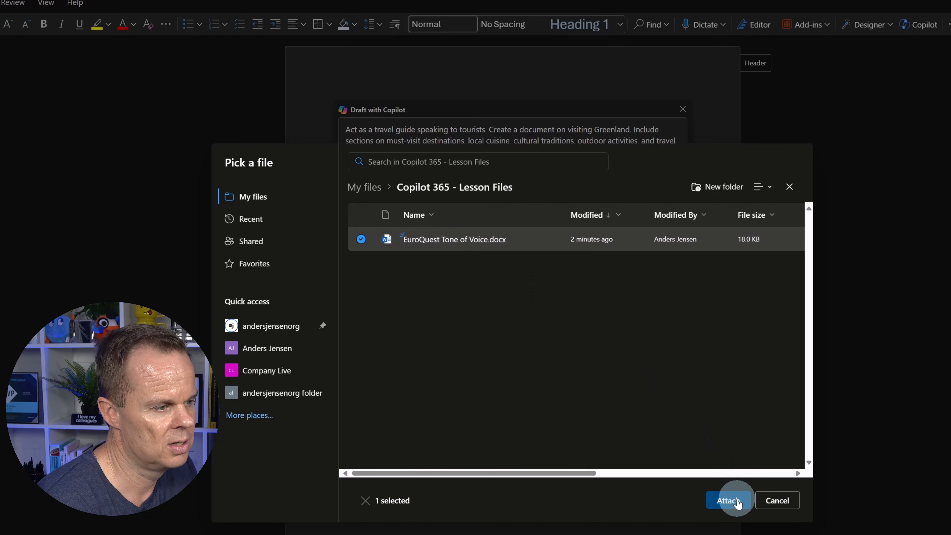
{"action": "left_click", "coordinate": [728, 500]}
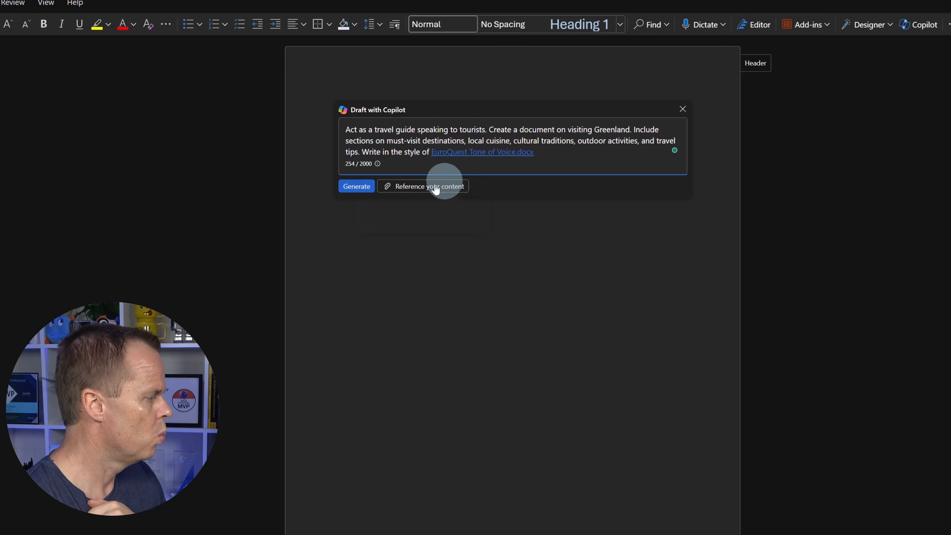
{"action": "left_click", "coordinate": [356, 186]}
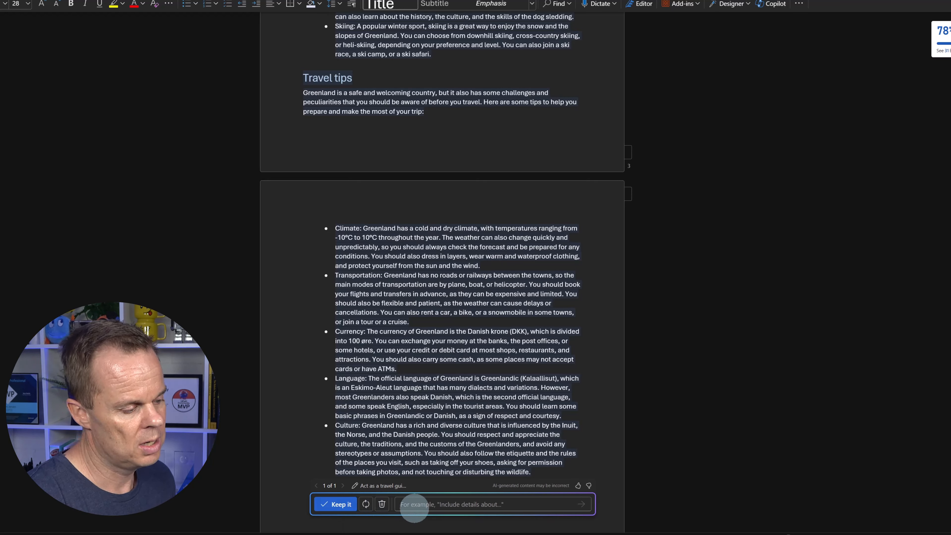
Step: Keep the Copilot-generated Greenland draft in the document without adding refinement details
{"action": "left_click", "coordinate": [431, 507]}
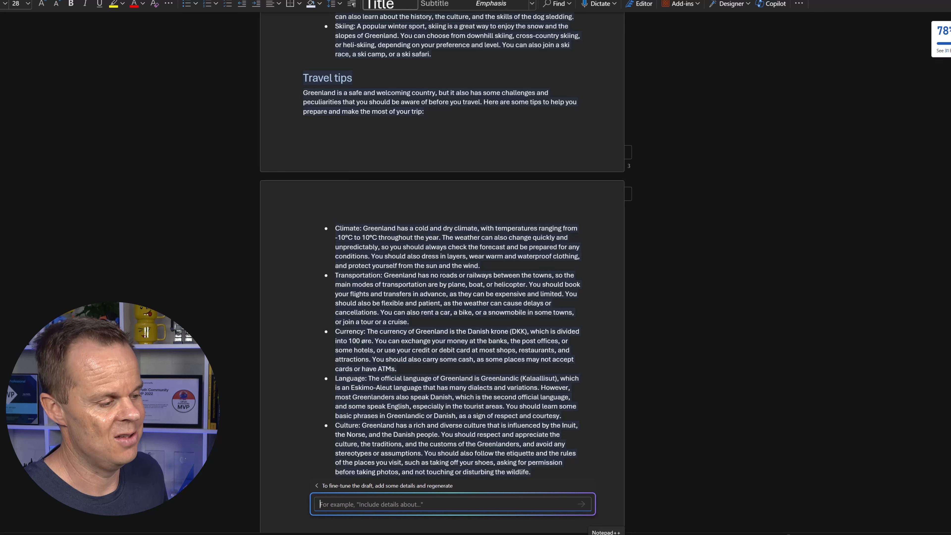
{"action": "left_click", "coordinate": [315, 487]}
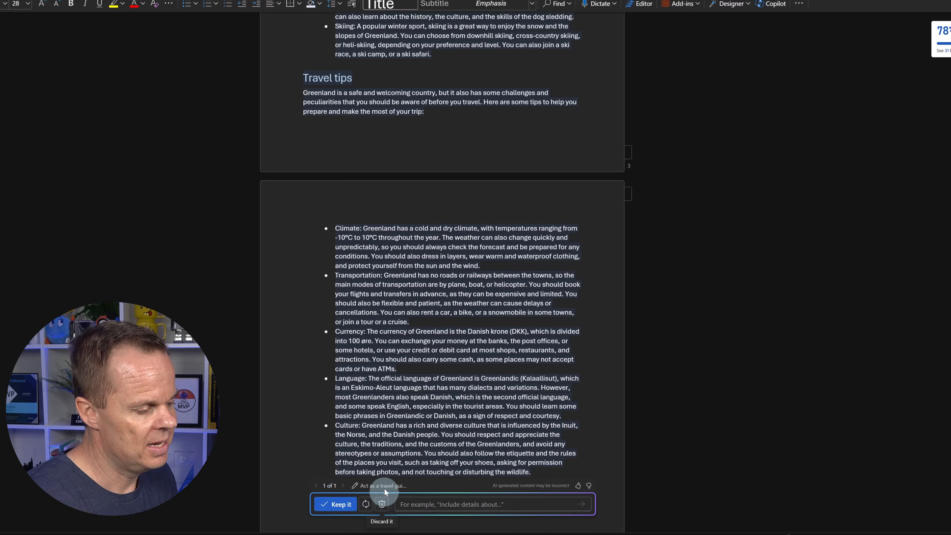
{"action": "left_click", "coordinate": [331, 507]}
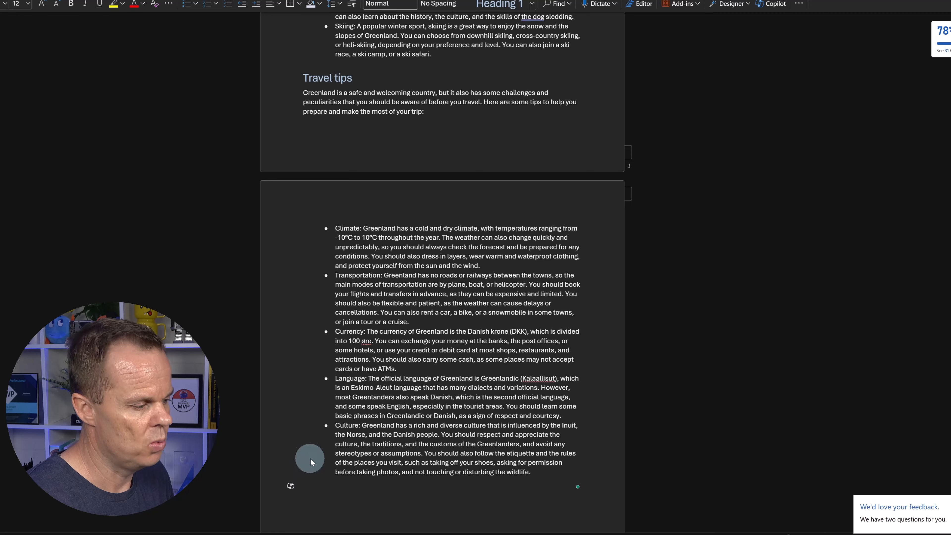
Step: Rename the document as GreenlandPresentationDraft and move it to the Copilot 365 - Lesson Files folder
{"action": "scroll", "coordinate": [528, 313], "scroll_direction": "up", "scroll_amount": 20}
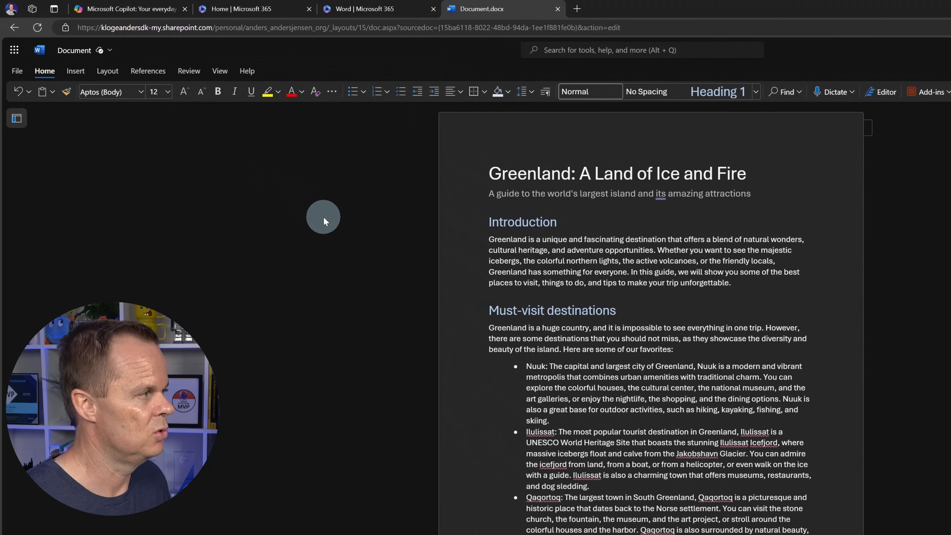
{"action": "left_click", "coordinate": [99, 50]}
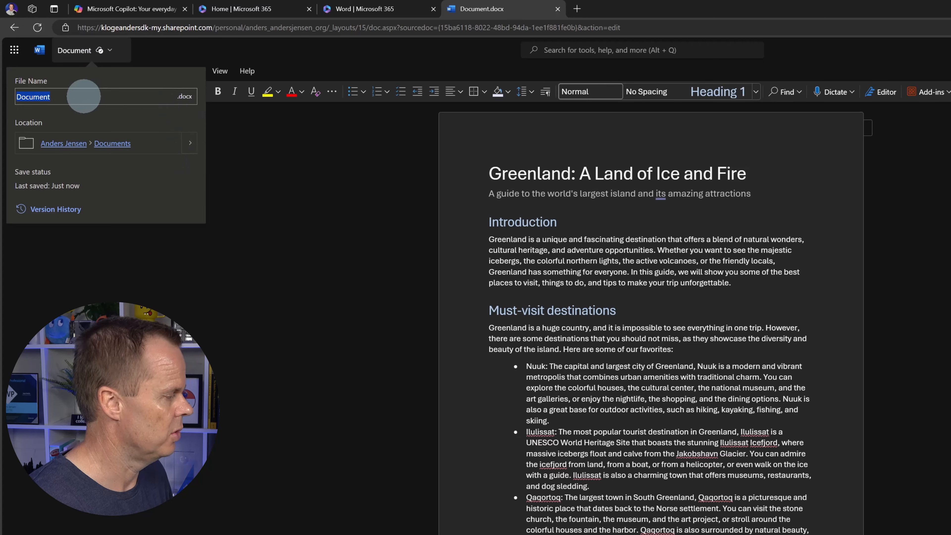
{"action": "left_click_drag", "start_coordinate": [83, 96], "coordinate": [14, 93]}
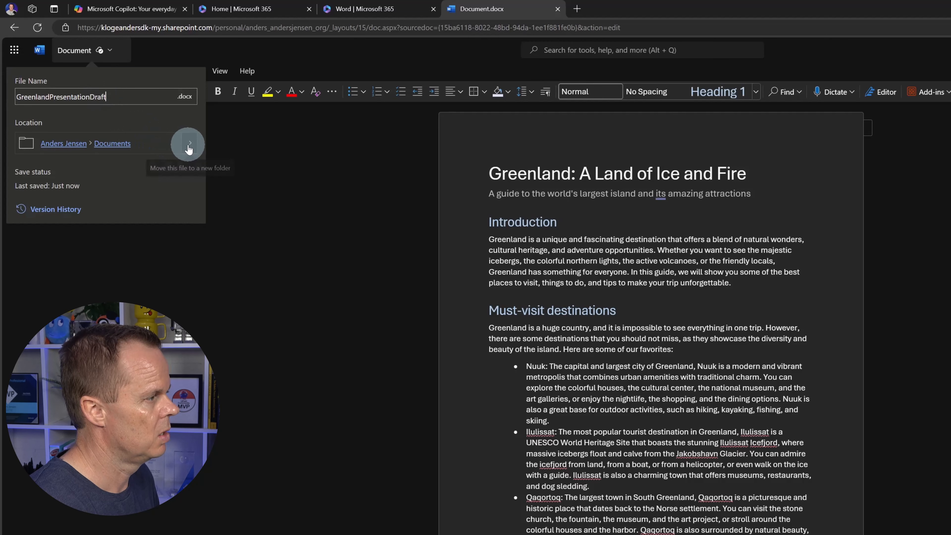
{"action": "key", "text": "Return"}
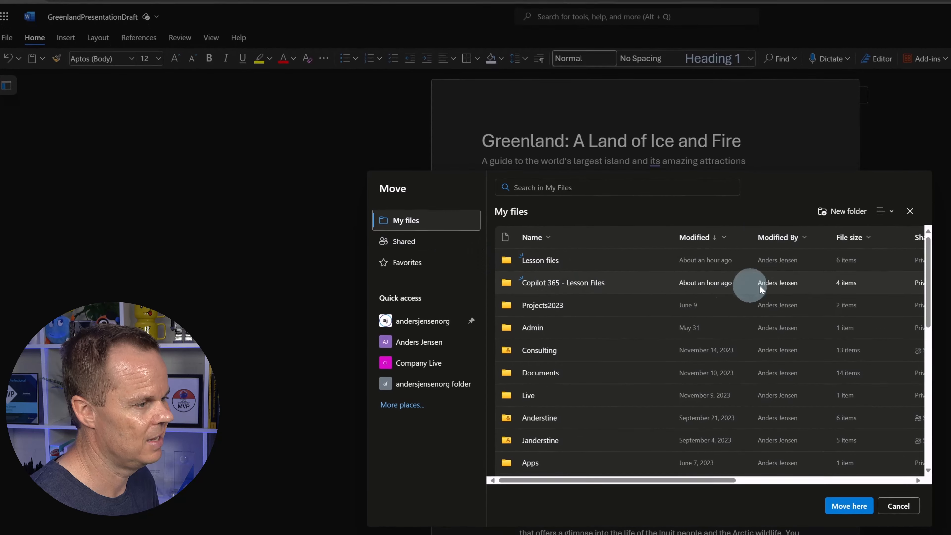
{"action": "left_click", "coordinate": [548, 281]}
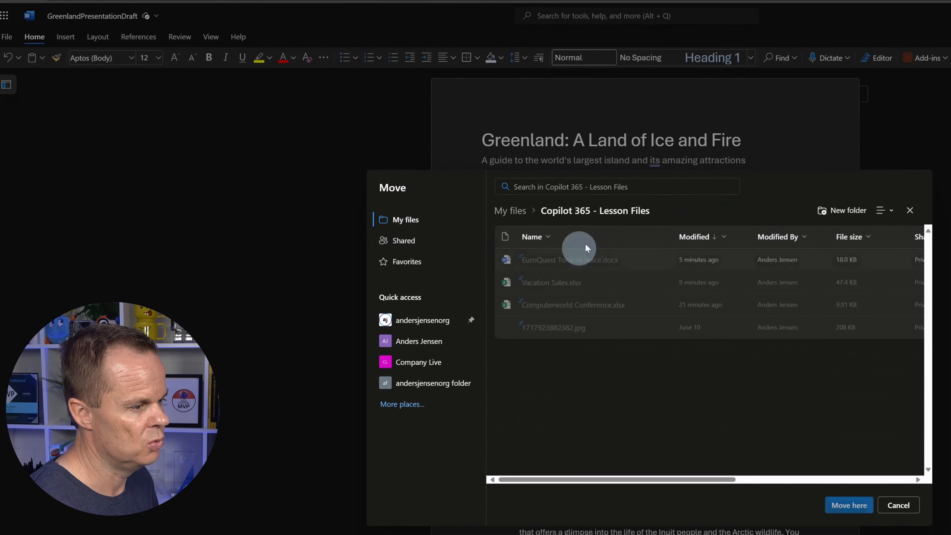
{"action": "left_click", "coordinate": [845, 506]}
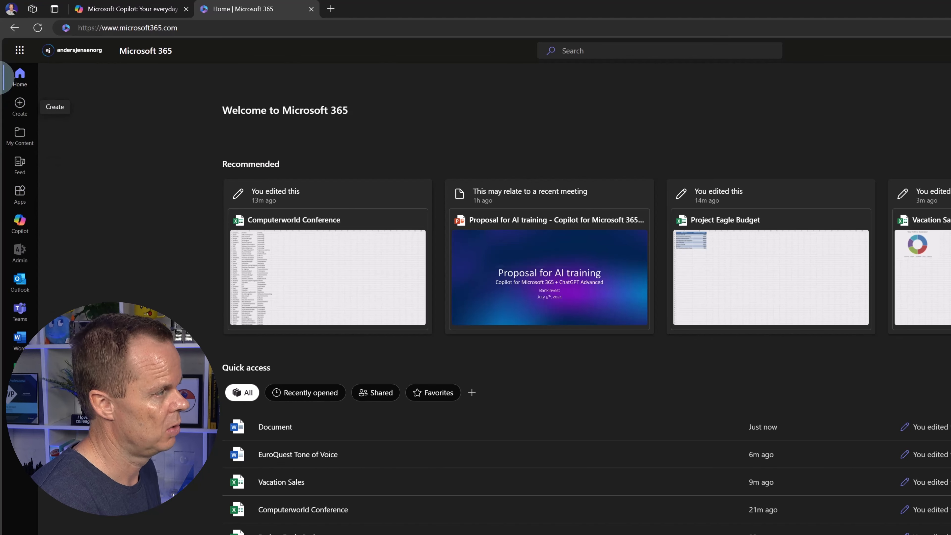
Step: Switch from the Microsoft 365 home page to PowerPoint and create a blank presentation
{"action": "left_click", "coordinate": [19, 50]}
{"action": "left_click", "coordinate": [33, 172]}
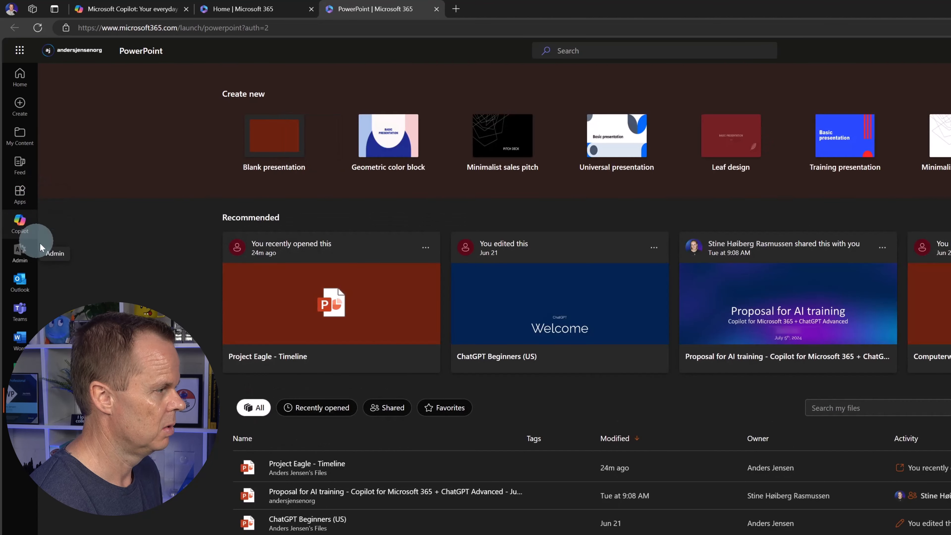
{"action": "left_click", "coordinate": [267, 147]}
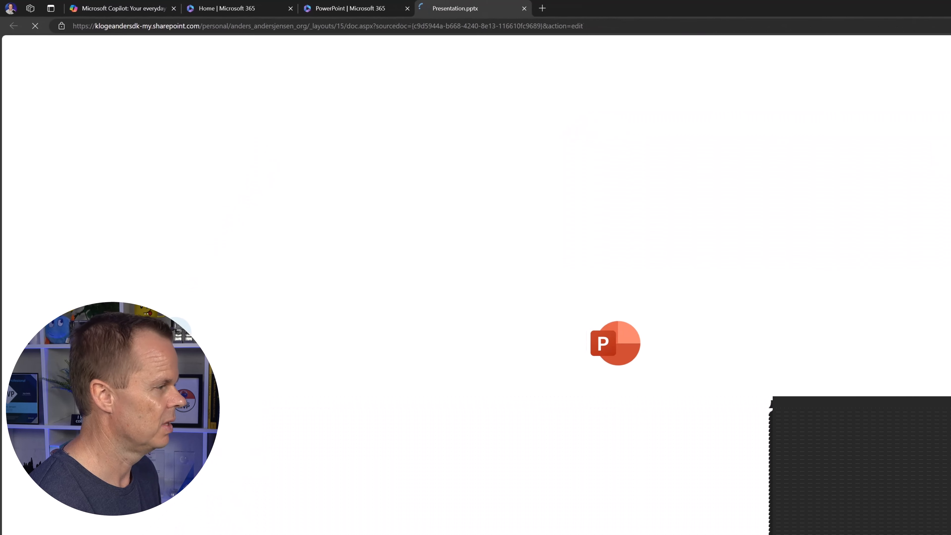
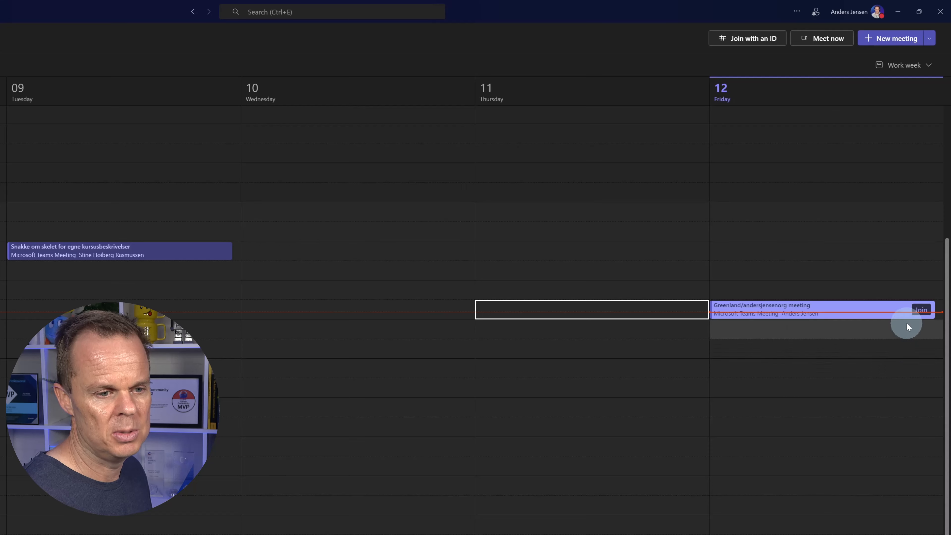
Step: Join Friday's Greenland meeting from the Teams calendar with the camera turned on and computer audio
{"action": "left_click", "coordinate": [920, 310]}
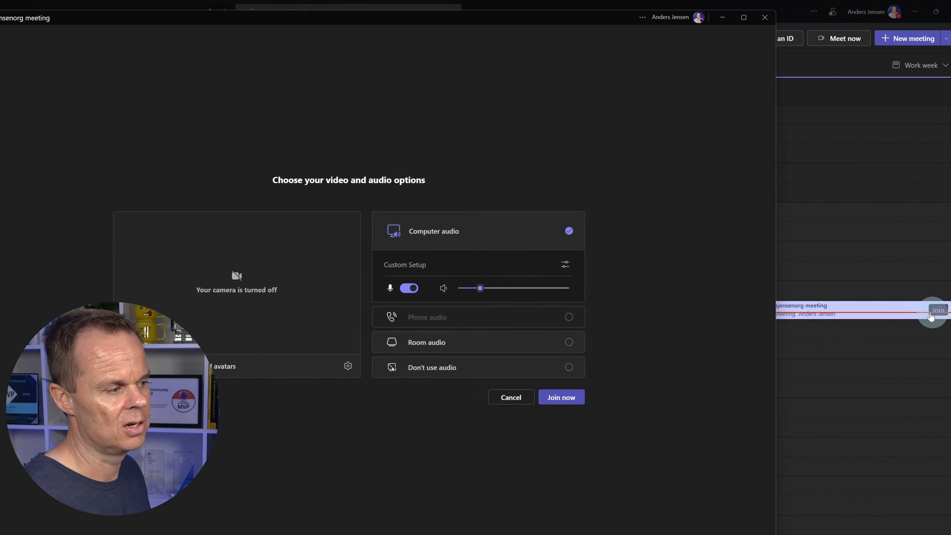
{"action": "left_click", "coordinate": [223, 368]}
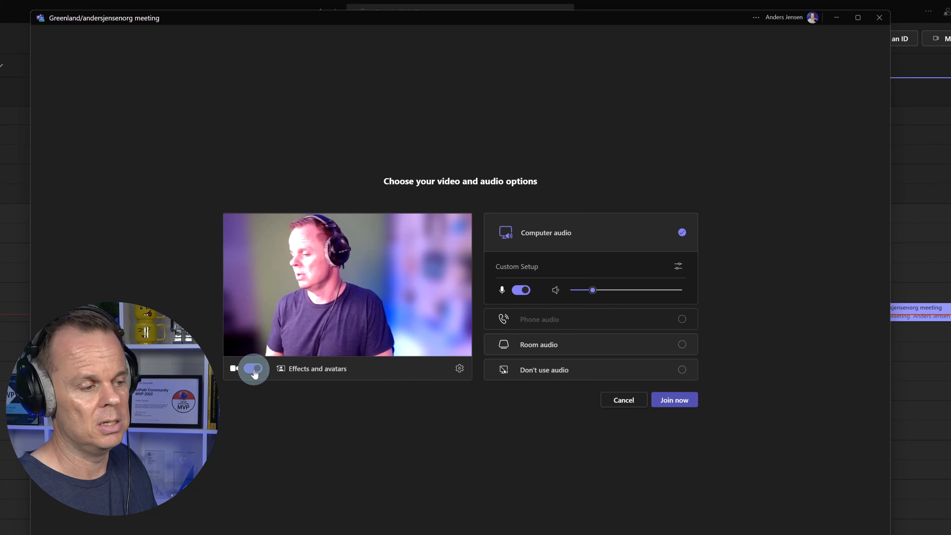
{"action": "left_click", "coordinate": [676, 400]}
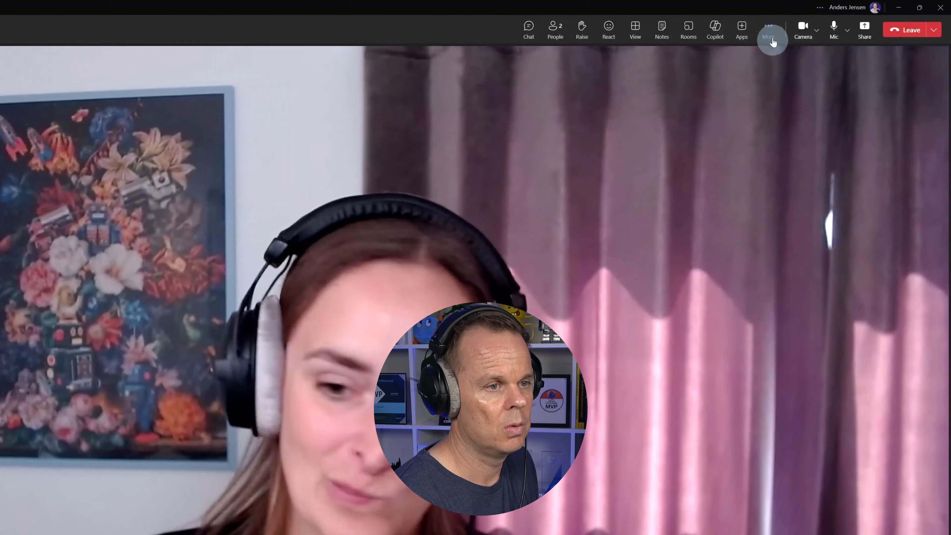
Step: Start recording and transcribing the meeting
{"action": "left_click", "coordinate": [773, 43]}
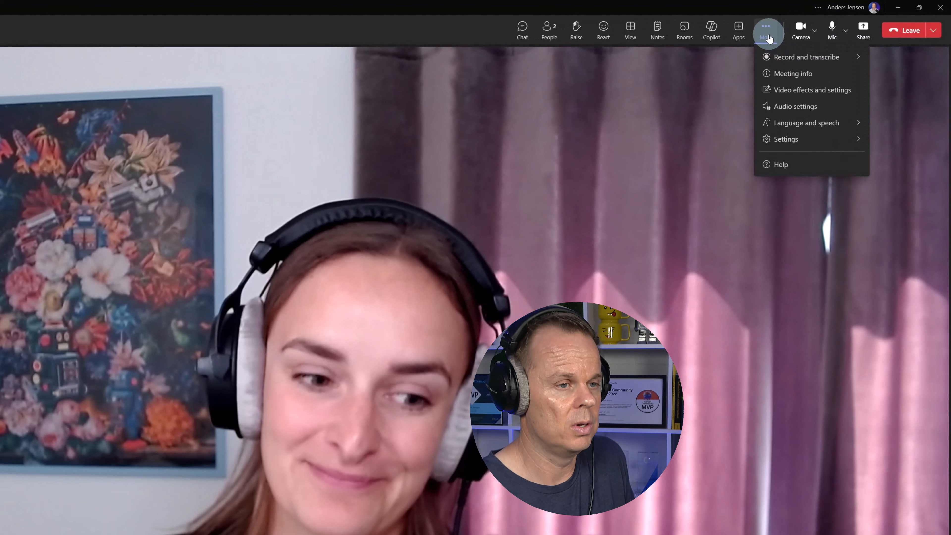
{"action": "left_click", "coordinate": [784, 57]}
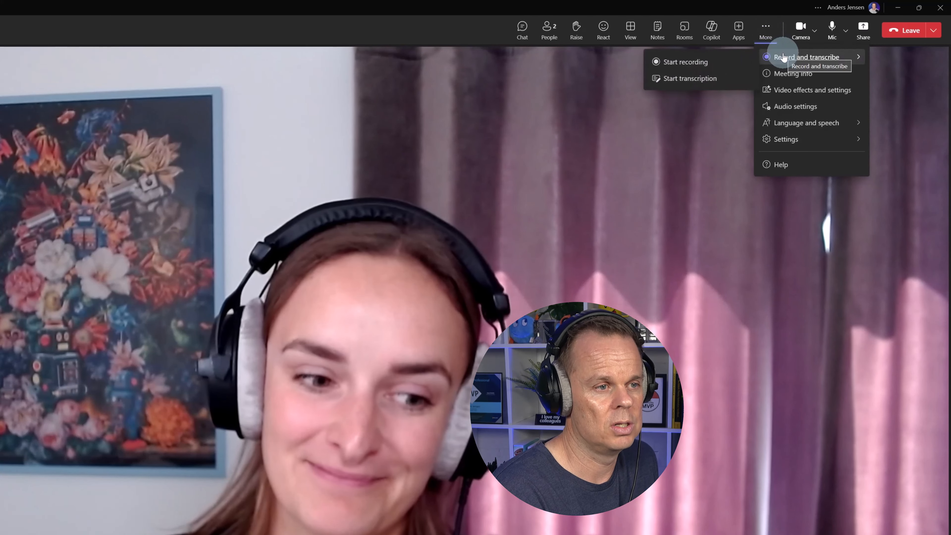
{"action": "left_click", "coordinate": [691, 63]}
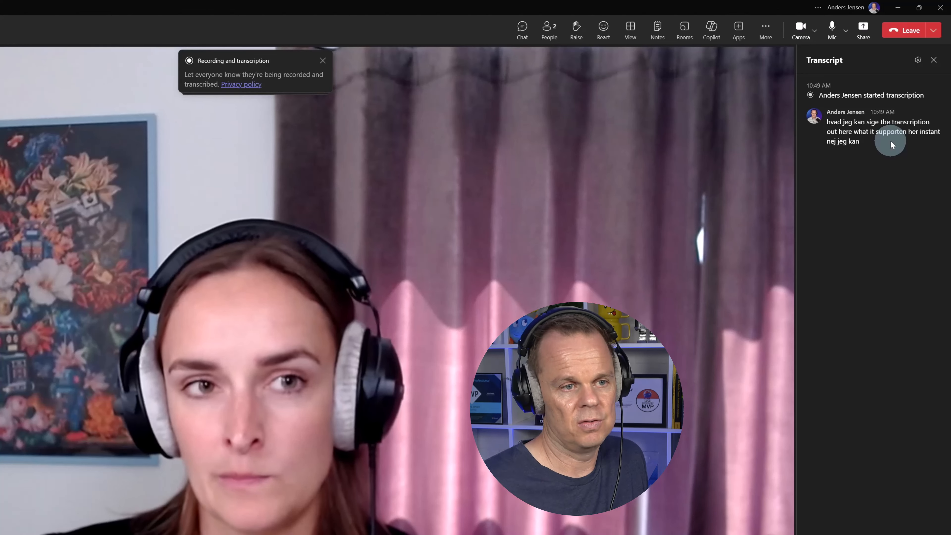
Step: Change the transcript's spoken language to English for everyone in the meeting
{"action": "left_click", "coordinate": [917, 60]}
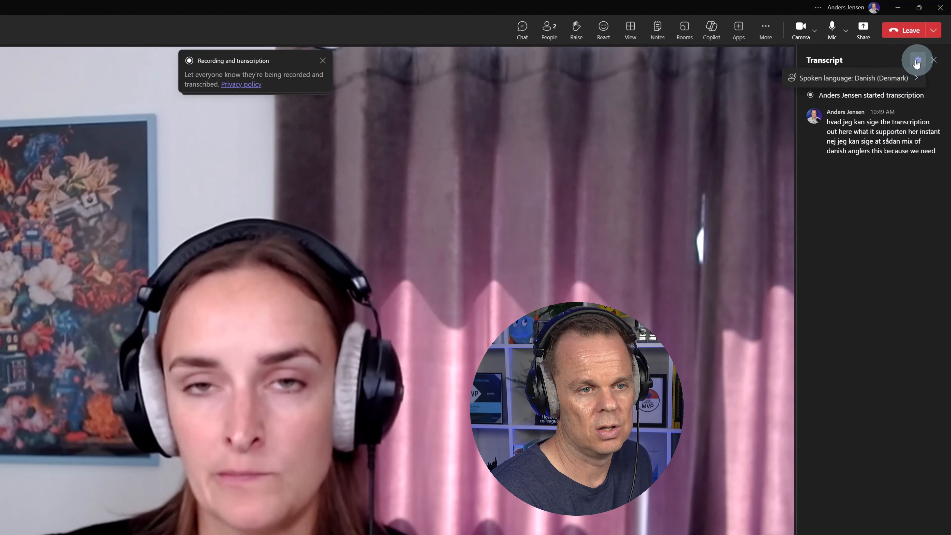
{"action": "left_click", "coordinate": [873, 80]}
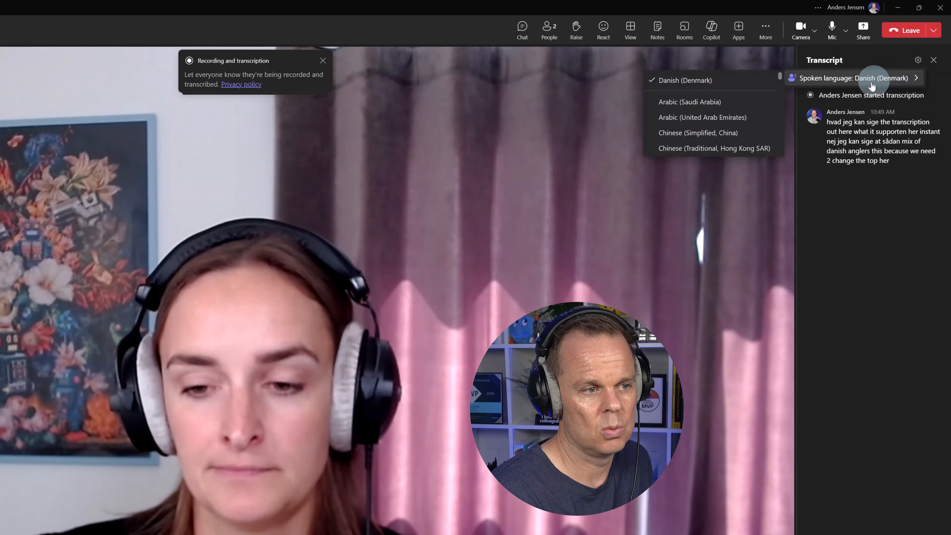
{"action": "scroll", "coordinate": [728, 123], "scroll_direction": "down", "scroll_amount": 3}
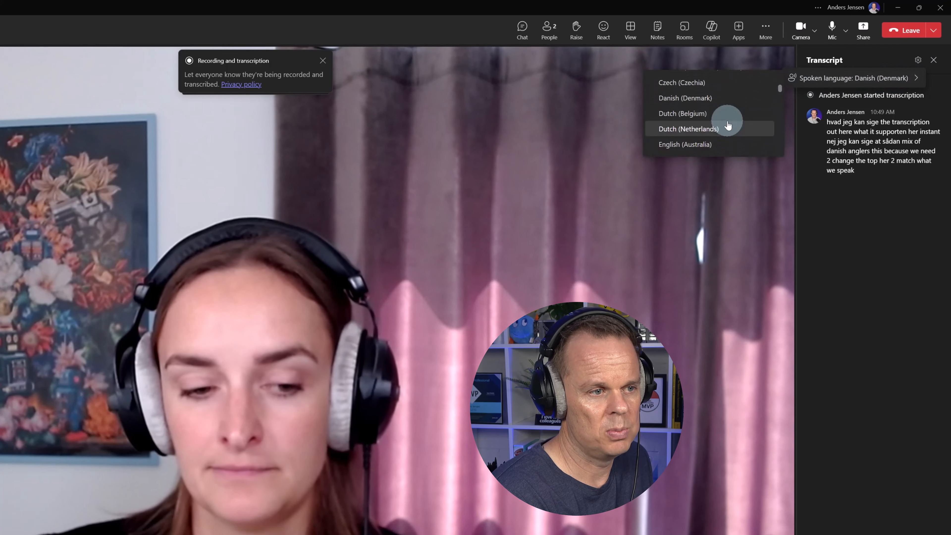
{"action": "scroll", "coordinate": [728, 124], "scroll_direction": "down", "scroll_amount": 5}
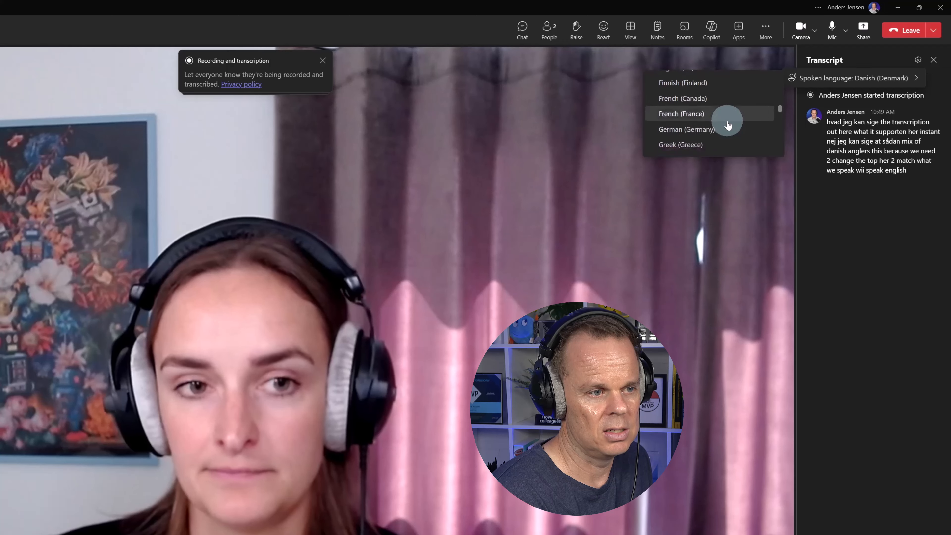
{"action": "scroll", "coordinate": [728, 125], "scroll_direction": "down", "scroll_amount": 3}
{"action": "scroll", "coordinate": [728, 125], "scroll_direction": "up", "scroll_amount": 4}
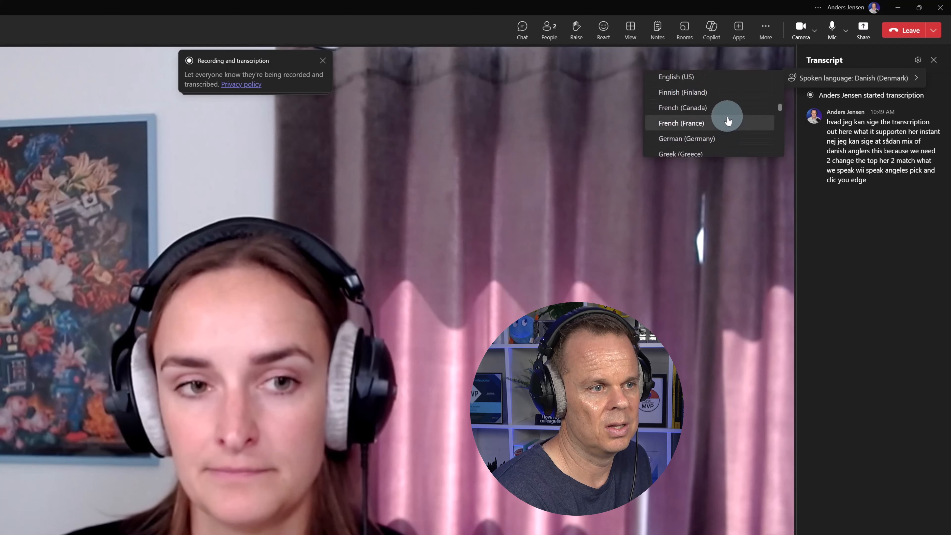
{"action": "scroll", "coordinate": [728, 119], "scroll_direction": "up", "scroll_amount": 2}
{"action": "left_click", "coordinate": [690, 127]}
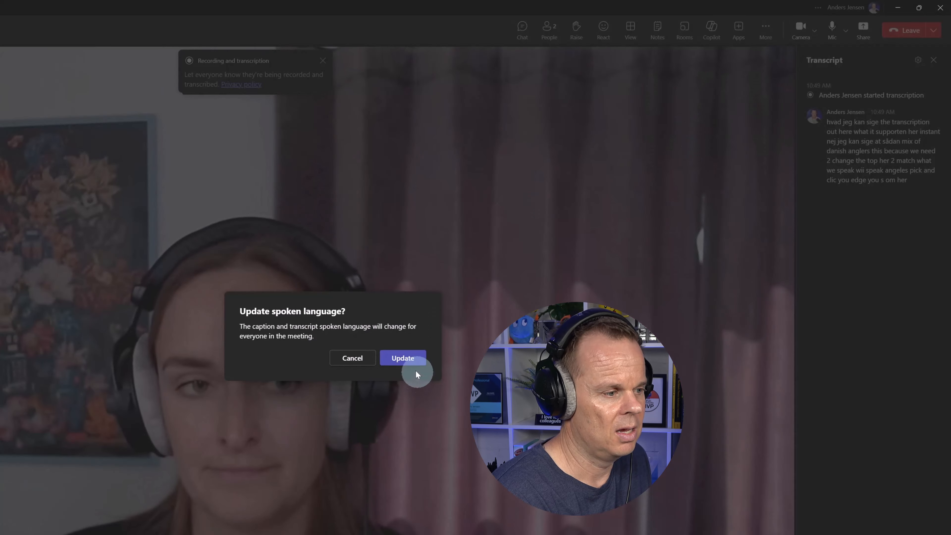
{"action": "left_click", "coordinate": [405, 358]}
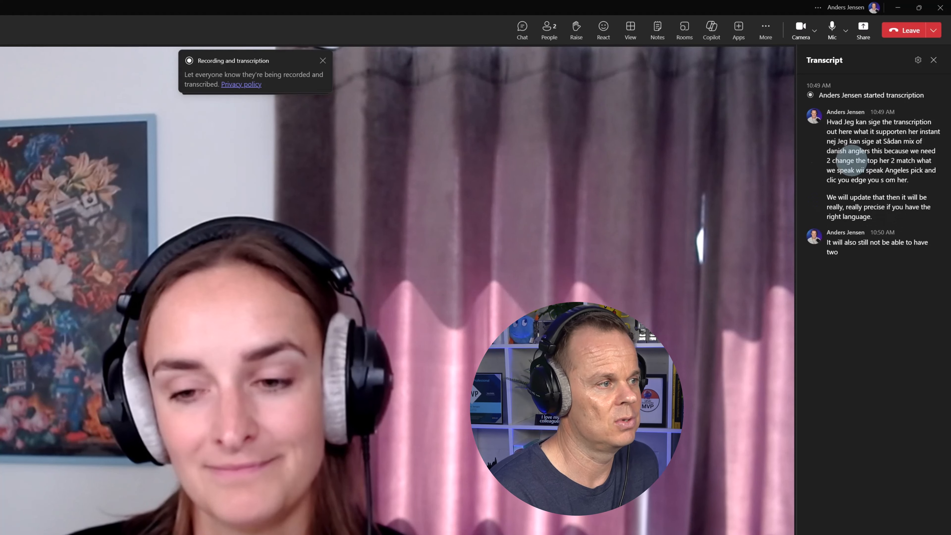
Step: Dismiss the recording and Copilot notifications, and share the browser window with GreenlandPresentation.pptx in the meeting
{"action": "left_click", "coordinate": [322, 62]}
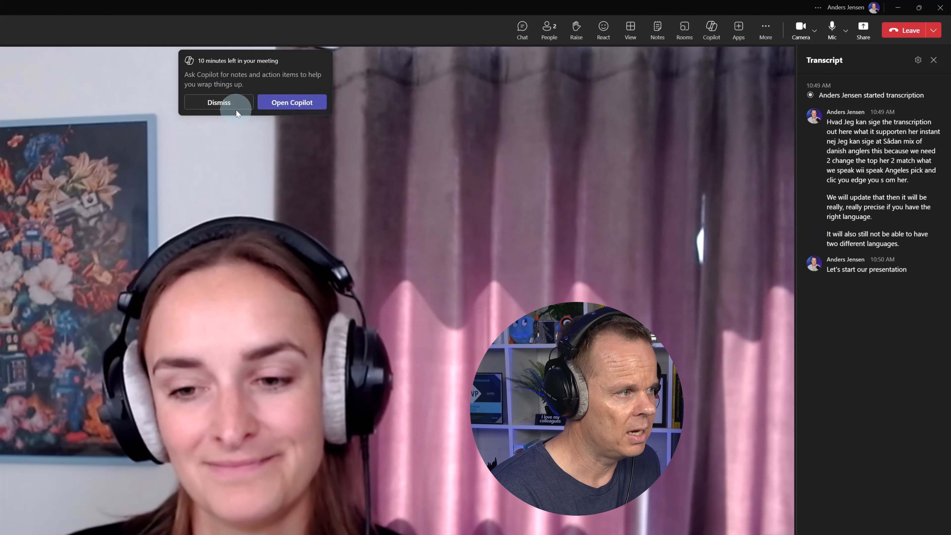
{"action": "left_click", "coordinate": [224, 103]}
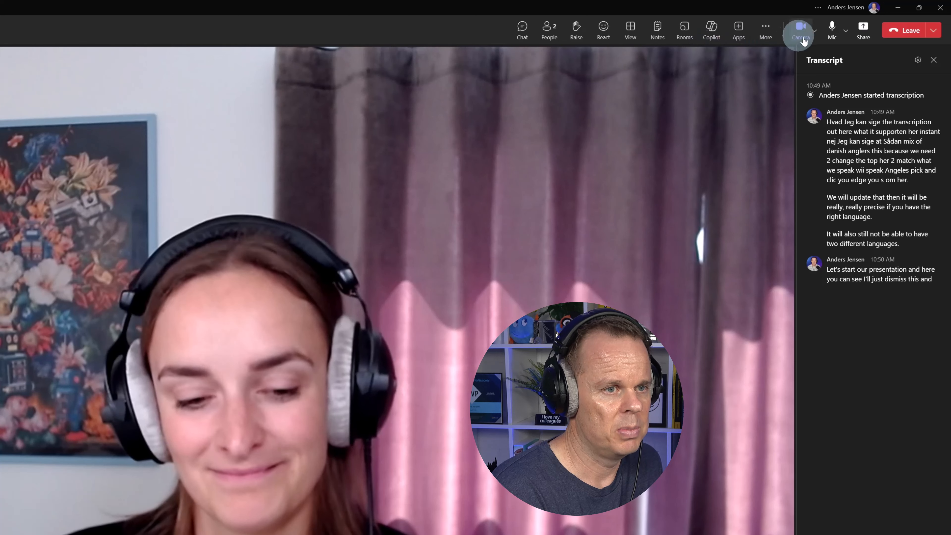
{"action": "left_click", "coordinate": [863, 28]}
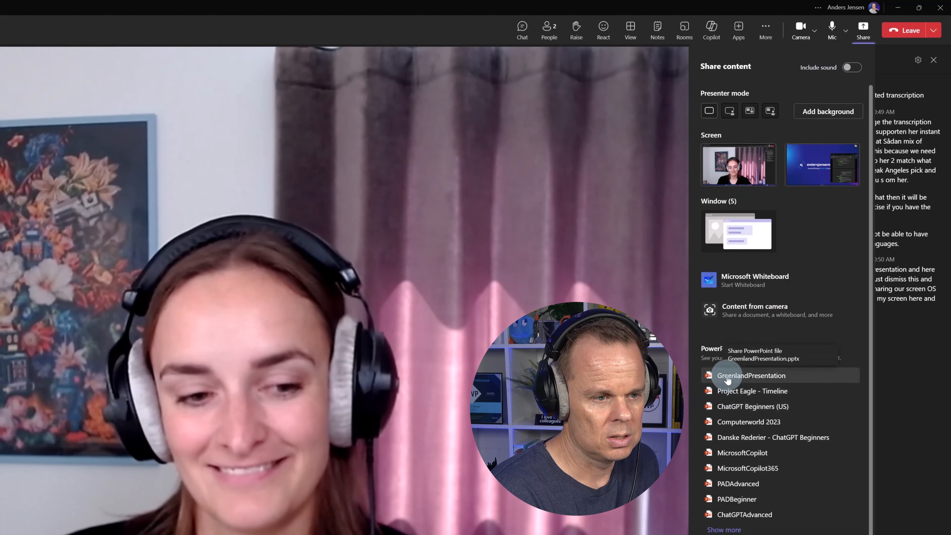
{"action": "left_click", "coordinate": [744, 225]}
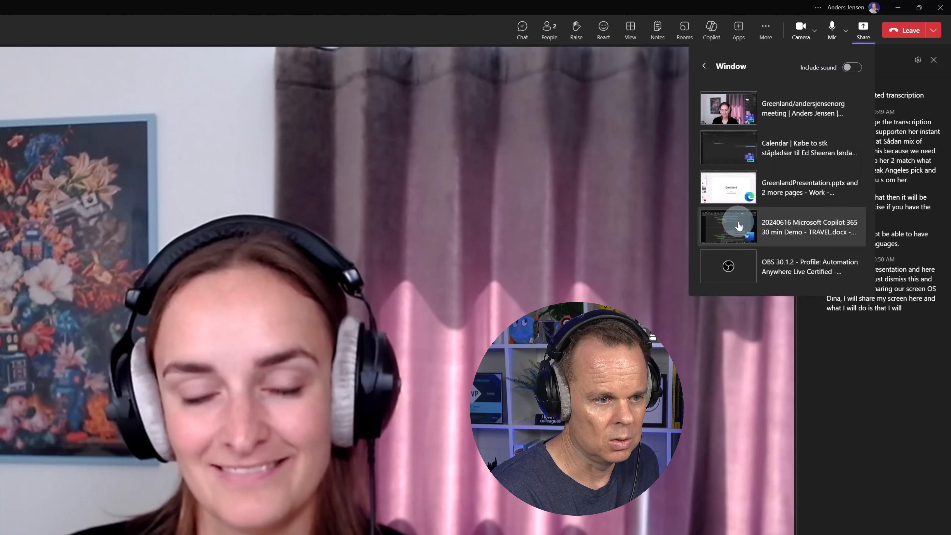
{"action": "left_click", "coordinate": [828, 185]}
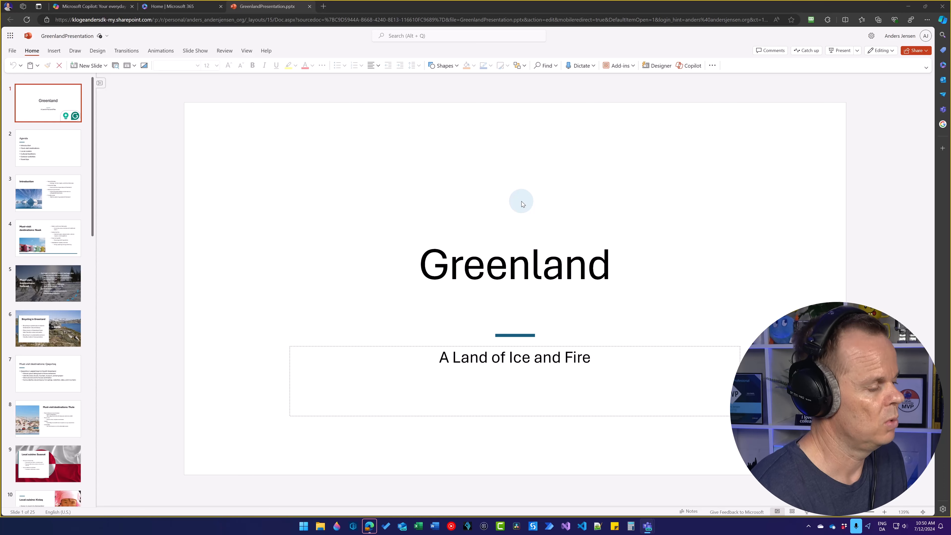
Step: Show the meeting participants the slides from the agenda through the Ilulissat destination
{"action": "left_click", "coordinate": [56, 160]}
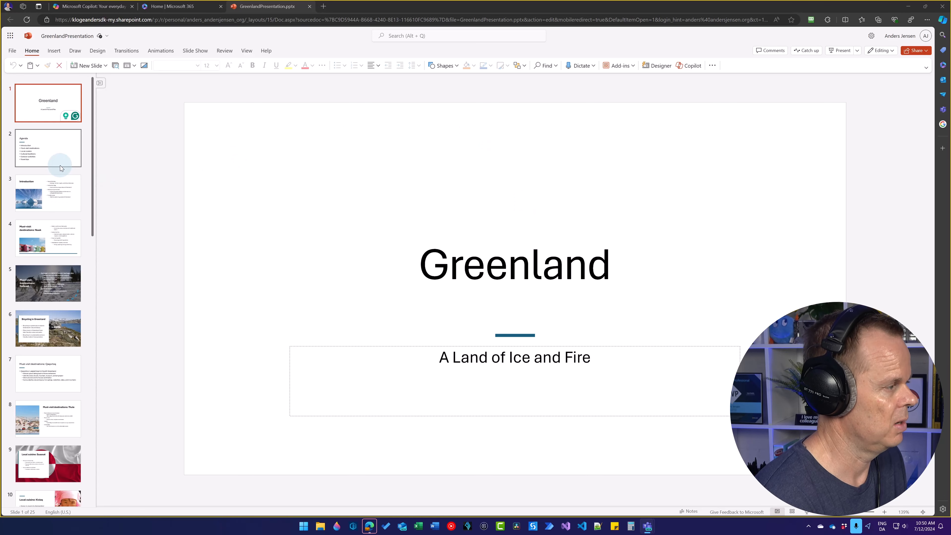
{"action": "left_click", "coordinate": [55, 193]}
{"action": "left_click", "coordinate": [60, 243]}
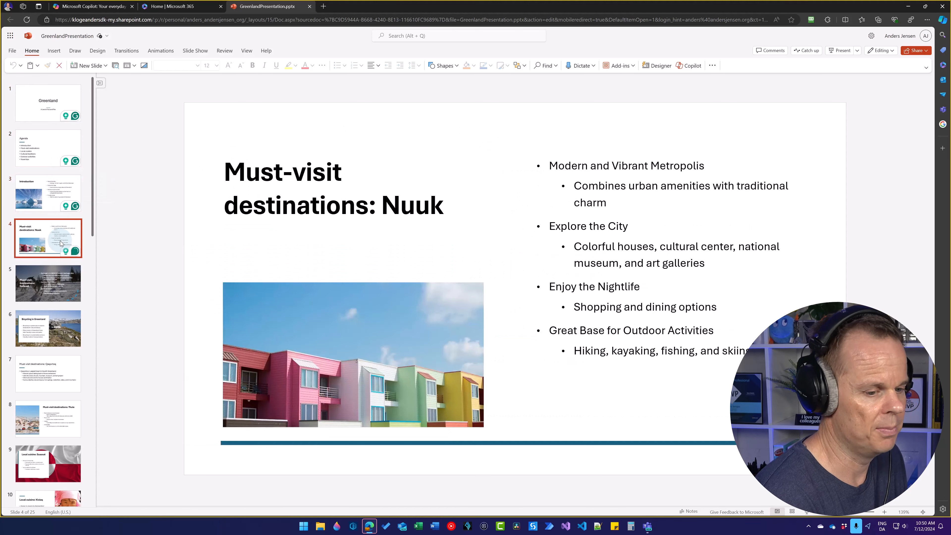
{"action": "left_click", "coordinate": [58, 285]}
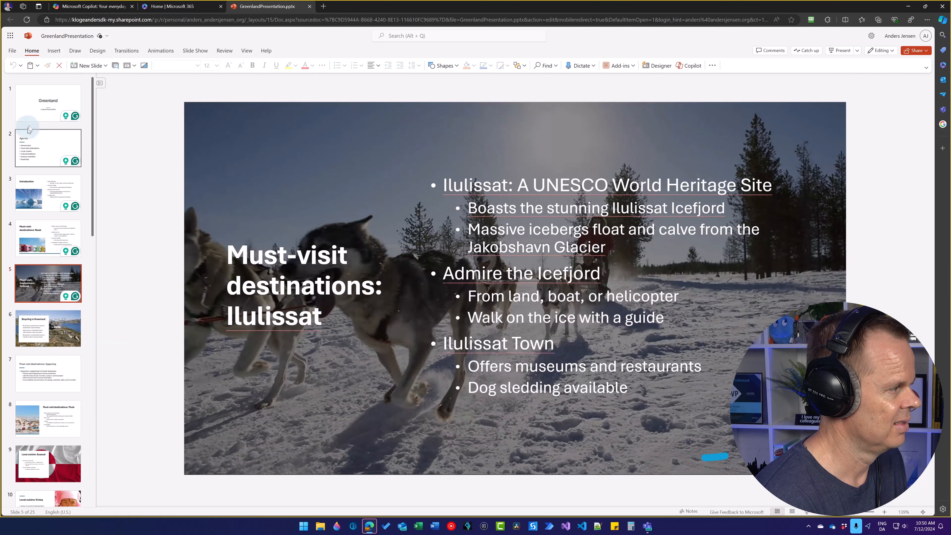
Step: Return to the title slide and present each slide in order up to the Qaqortoq destination
{"action": "key", "text": "Home"}
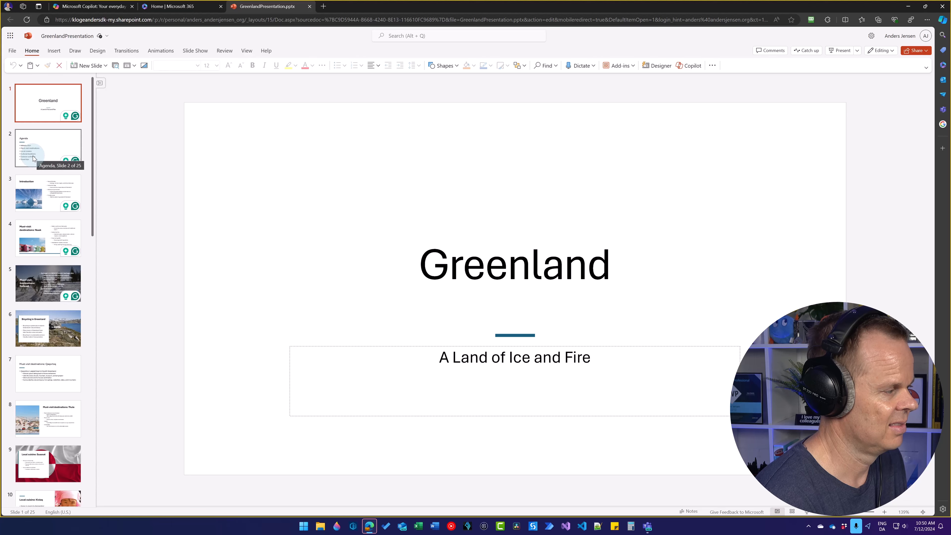
{"action": "left_click", "coordinate": [33, 158]}
{"action": "left_click", "coordinate": [35, 199]}
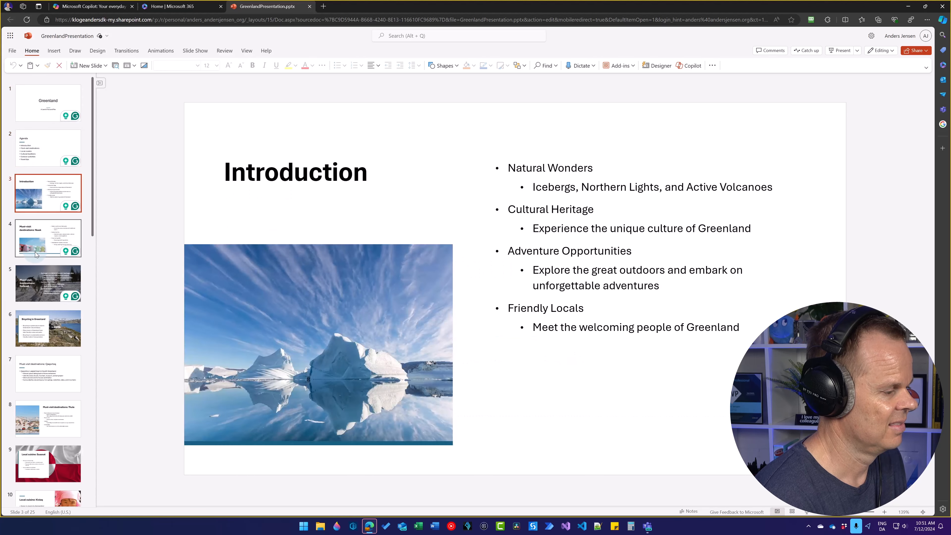
{"action": "left_click", "coordinate": [36, 255]}
{"action": "left_click", "coordinate": [39, 297]}
{"action": "left_click", "coordinate": [41, 329]}
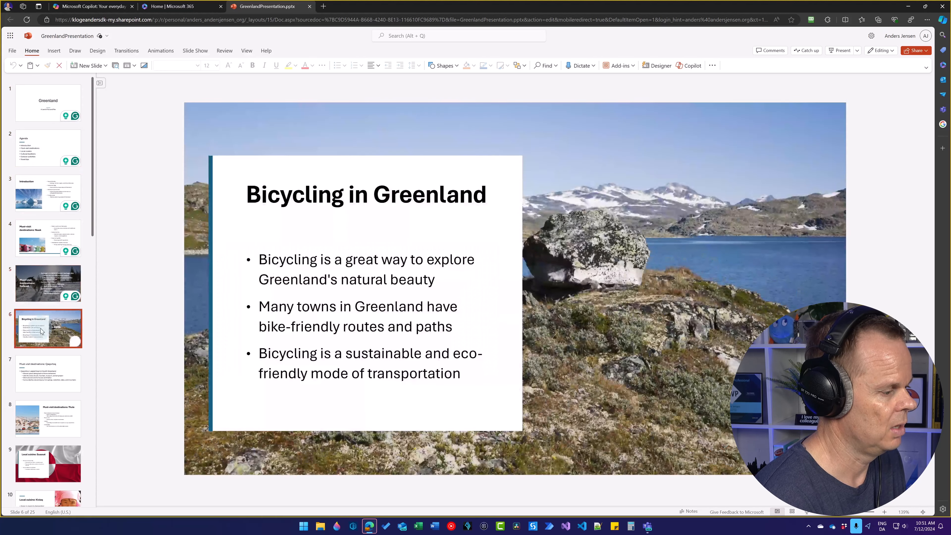
{"action": "key", "text": "Down"}
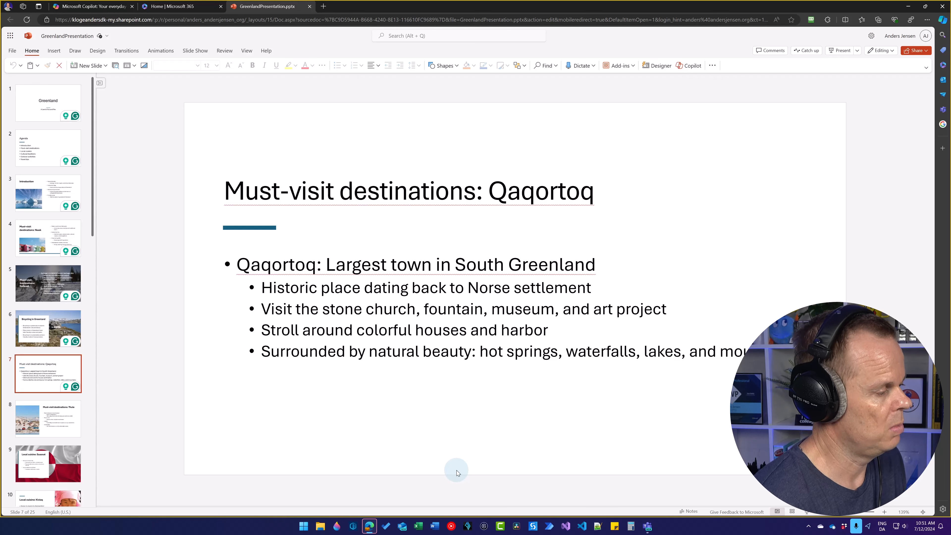
Step: Skim the rest of the slide deck, and show the local cuisine slides for Suaasat and Kiviaq
{"action": "scroll", "coordinate": [58, 296], "scroll_direction": "down", "scroll_amount": 12}
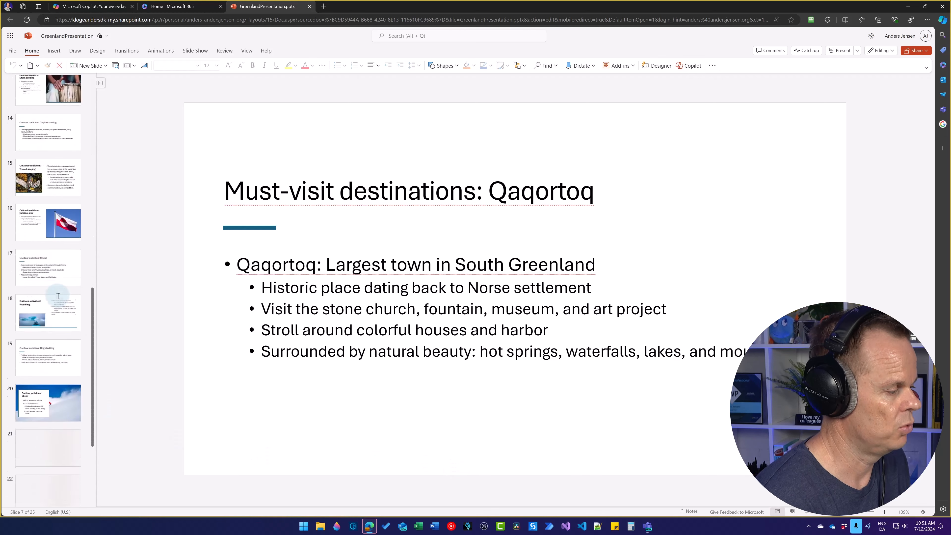
{"action": "scroll", "coordinate": [58, 296], "scroll_direction": "down", "scroll_amount": 3}
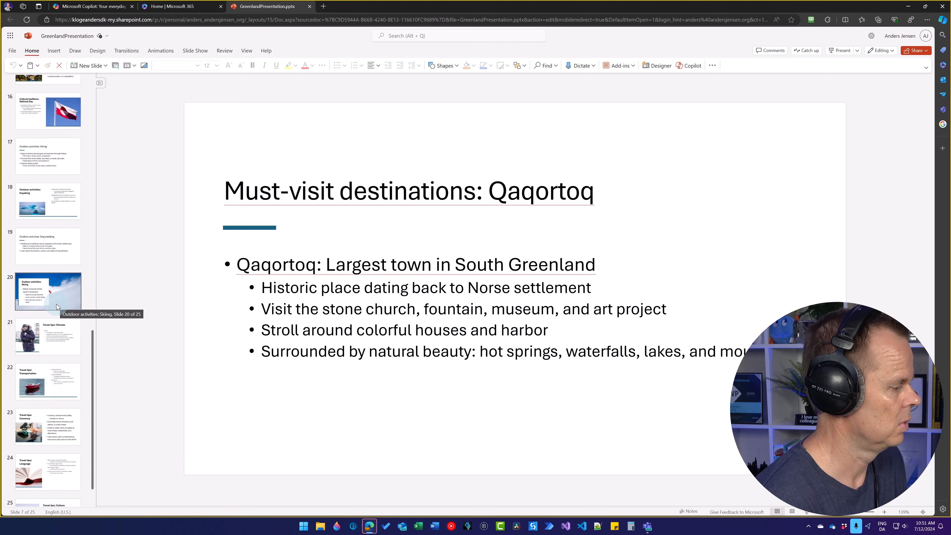
{"action": "scroll", "coordinate": [57, 304], "scroll_direction": "up", "scroll_amount": 15}
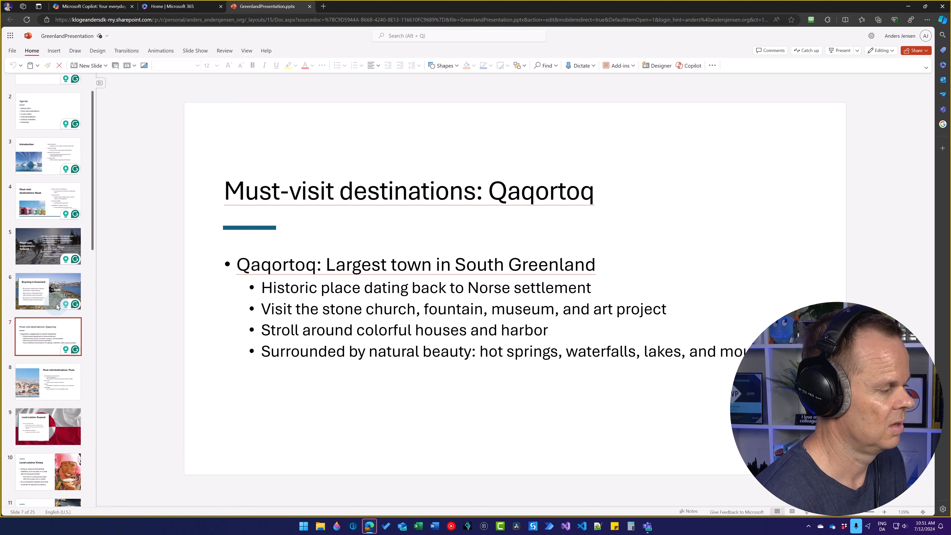
{"action": "left_click", "coordinate": [38, 414]}
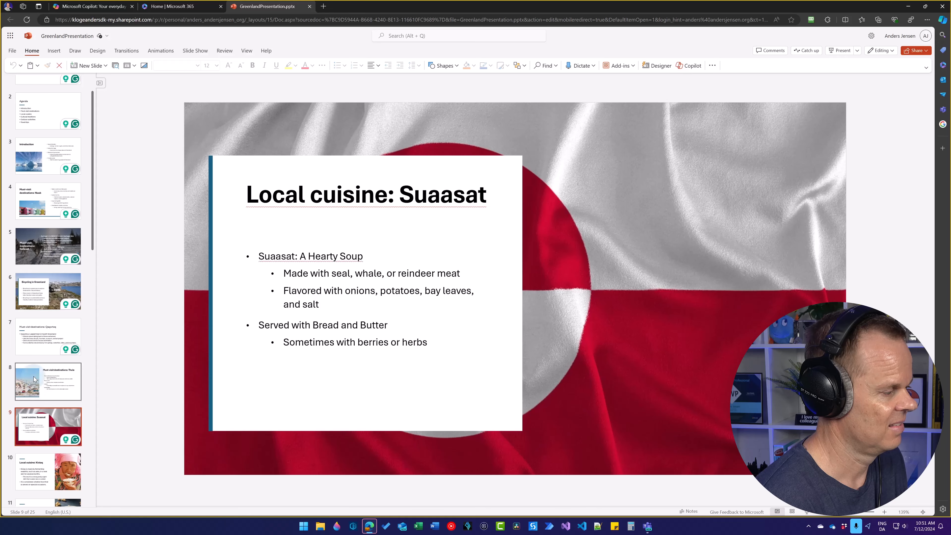
{"action": "left_click", "coordinate": [34, 380]}
{"action": "left_click", "coordinate": [37, 337]}
{"action": "left_click", "coordinate": [45, 427]}
{"action": "left_click", "coordinate": [38, 471]}
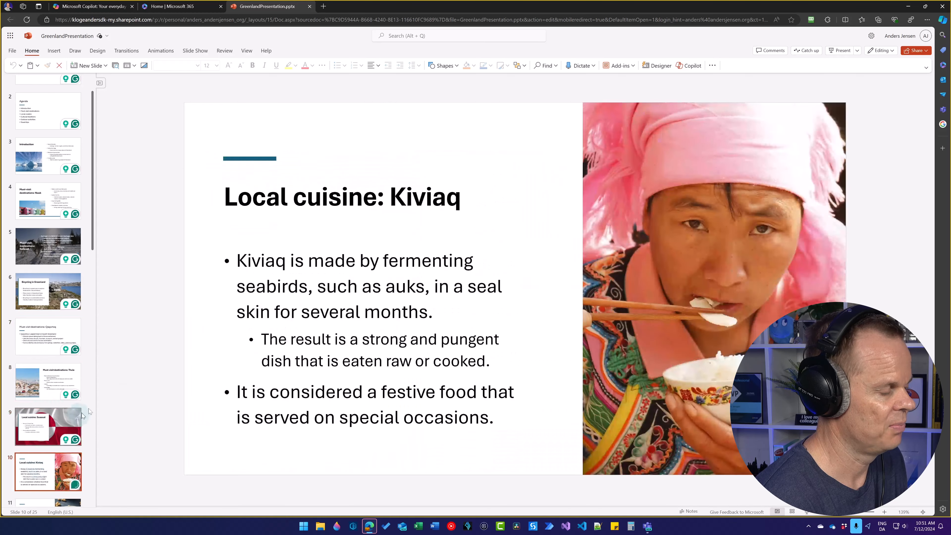
Step: Stop sharing the presentation and mute the microphone in the Teams meeting
{"action": "left_click", "coordinate": [510, 9]}
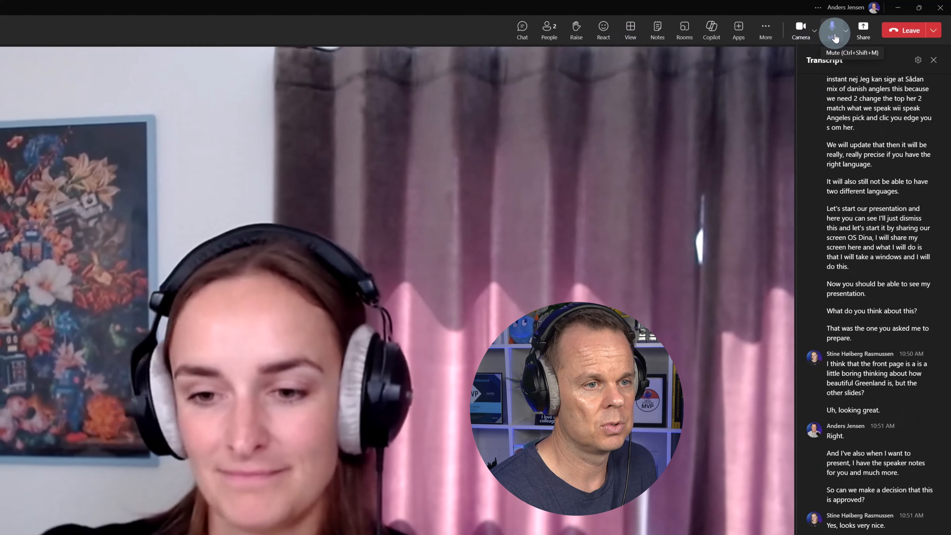
{"action": "left_click", "coordinate": [835, 36]}
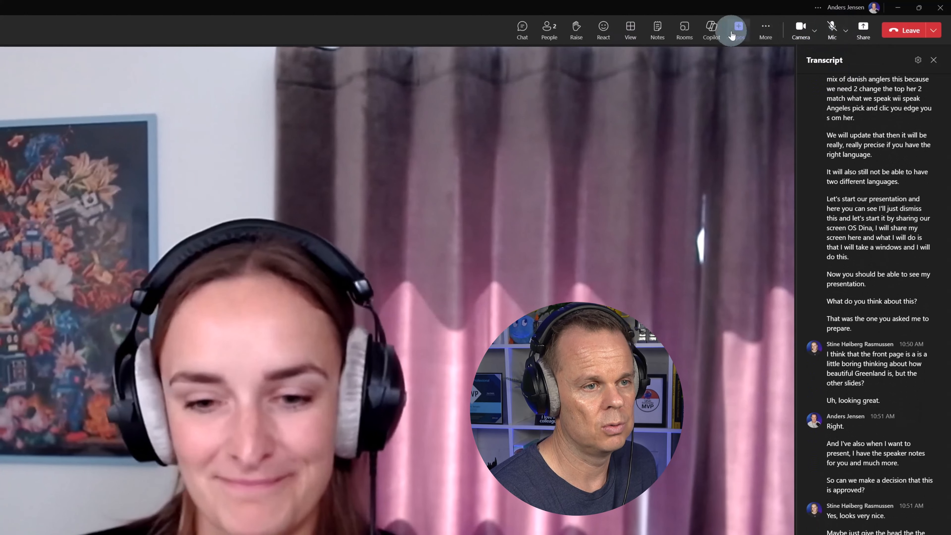
Step: Ask Copilot in the meeting to "Recap the meeting so far"
{"action": "left_click", "coordinate": [711, 29]}
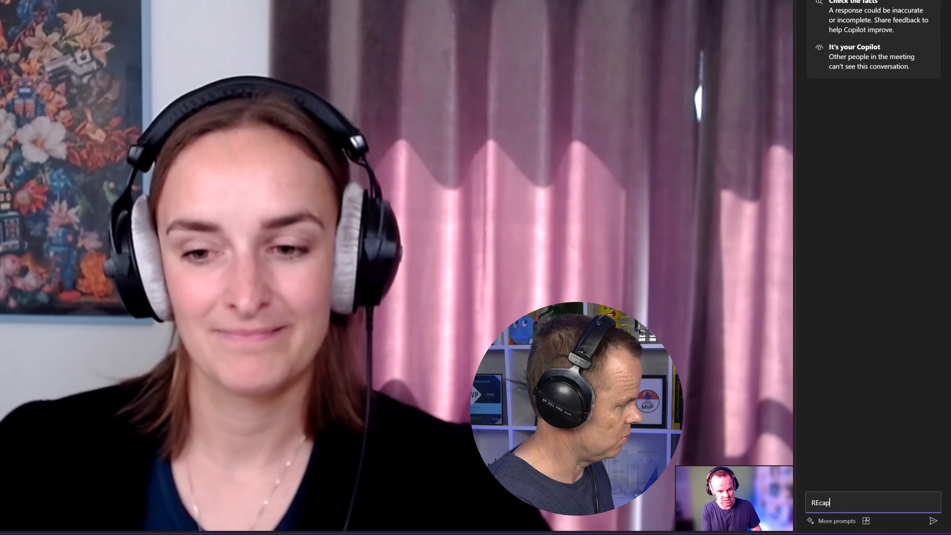
{"action": "type", "text": "e meeting so far"}
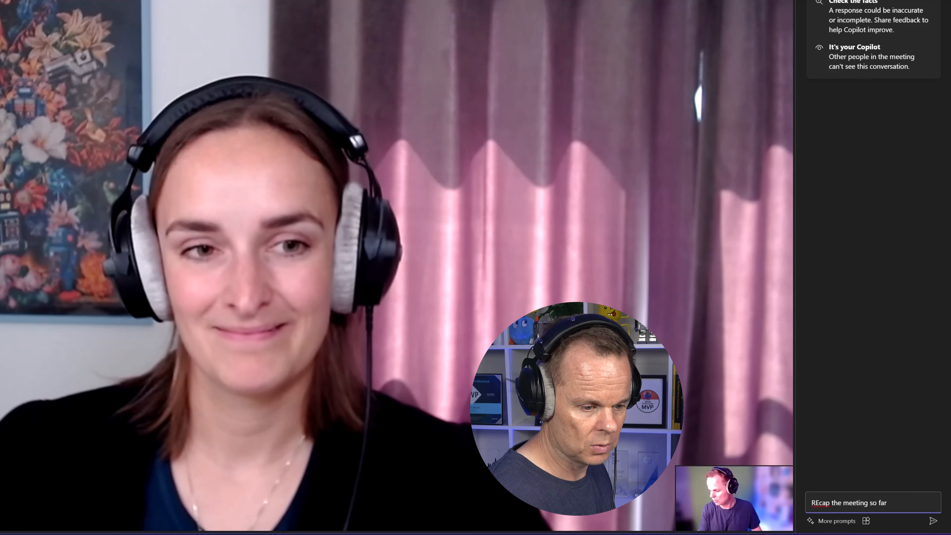
{"action": "left_click", "coordinate": [820, 503]}
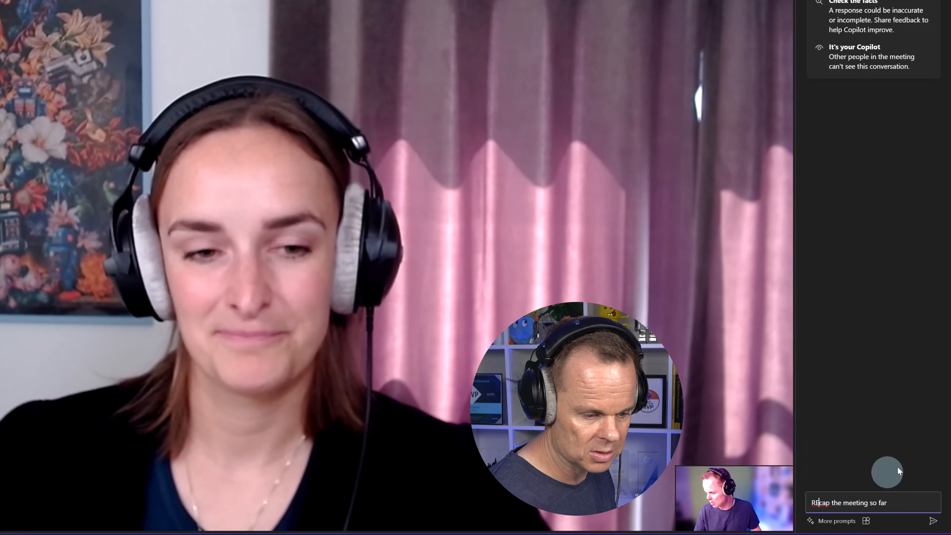
{"action": "key", "text": "BackSpace"}
{"action": "type", "text": "e"}
{"action": "key", "text": "Return"}
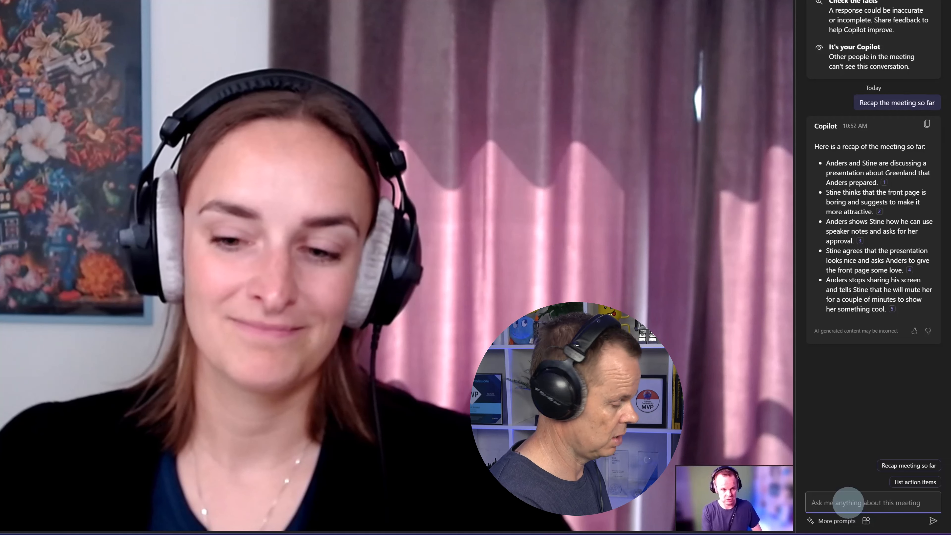
Step: Ask Copilot which follow-up questions can be put to the other participant
{"action": "type", "text": "h follow-up"}
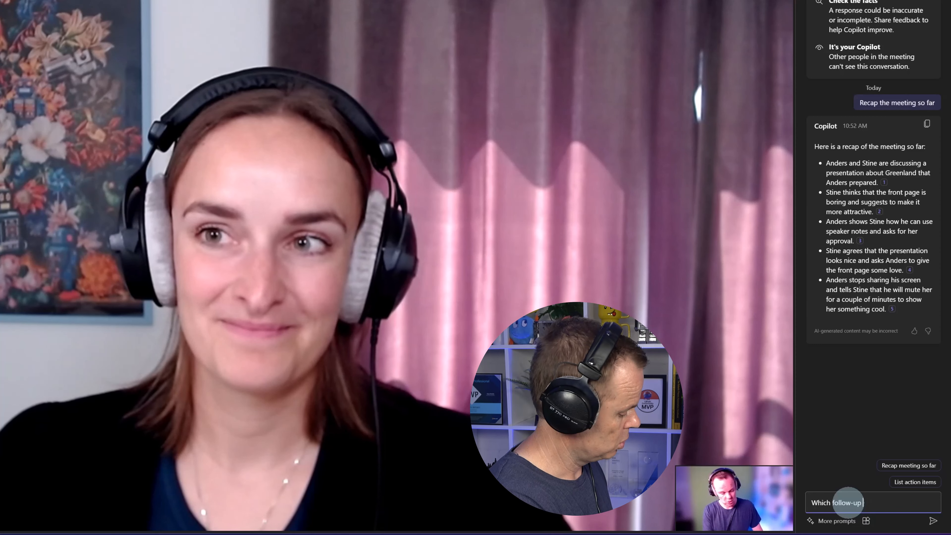
{"action": "type", "text": " questions can"}
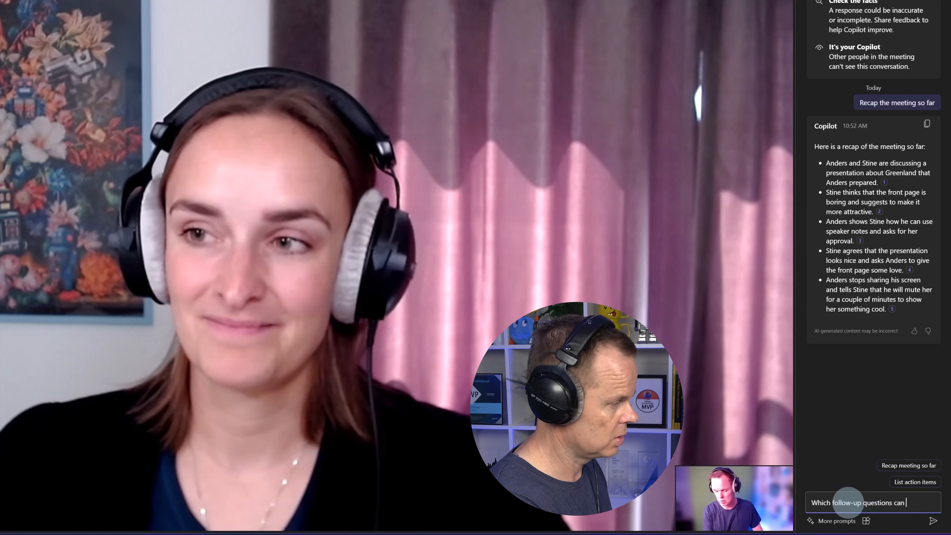
{"action": "type", "text": " I ask Stine"}
{"action": "key", "text": "Return"}
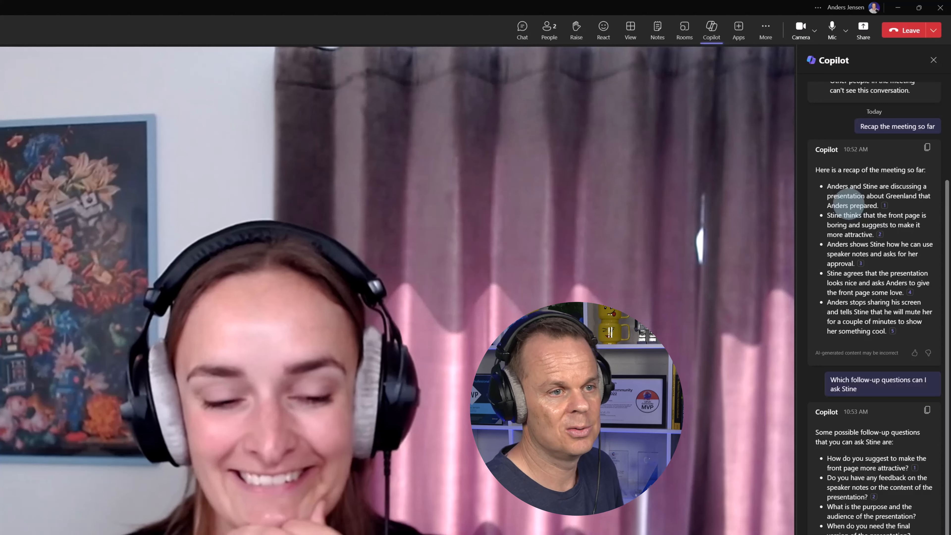
Step: Mute the microphone and end the Greenland meeting for everyone
{"action": "left_click", "coordinate": [832, 33]}
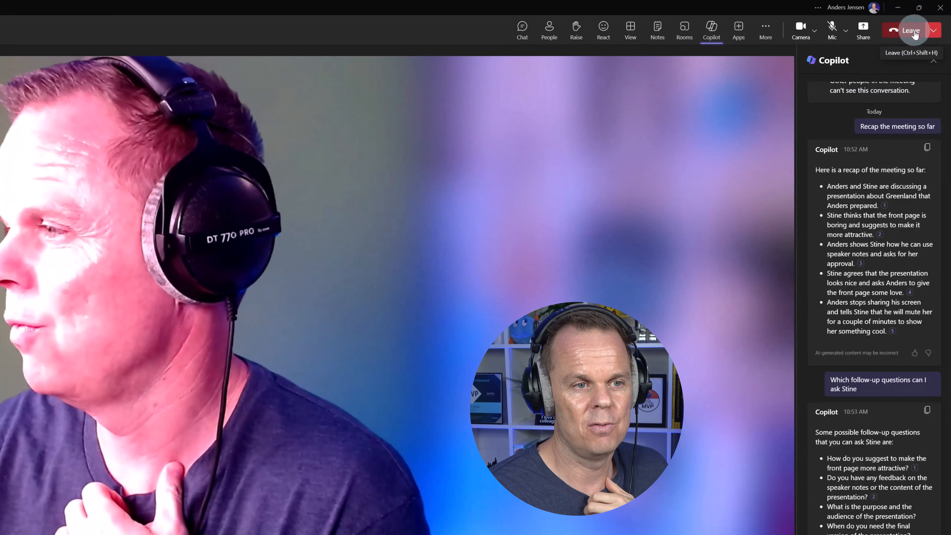
{"action": "left_click", "coordinate": [934, 39]}
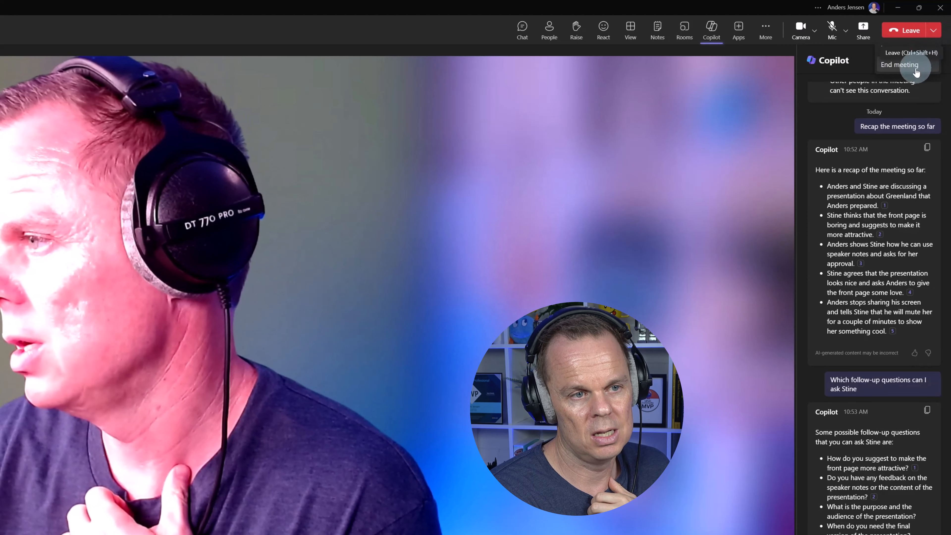
{"action": "left_click", "coordinate": [922, 62]}
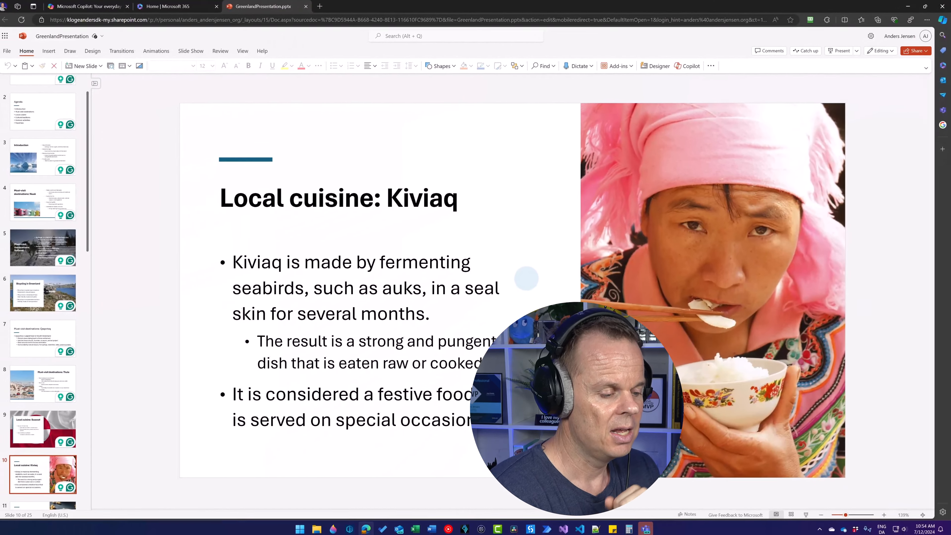
Step: Switch back to Teams and open the recap of the ended Greenland meeting
{"action": "left_click", "coordinate": [647, 529]}
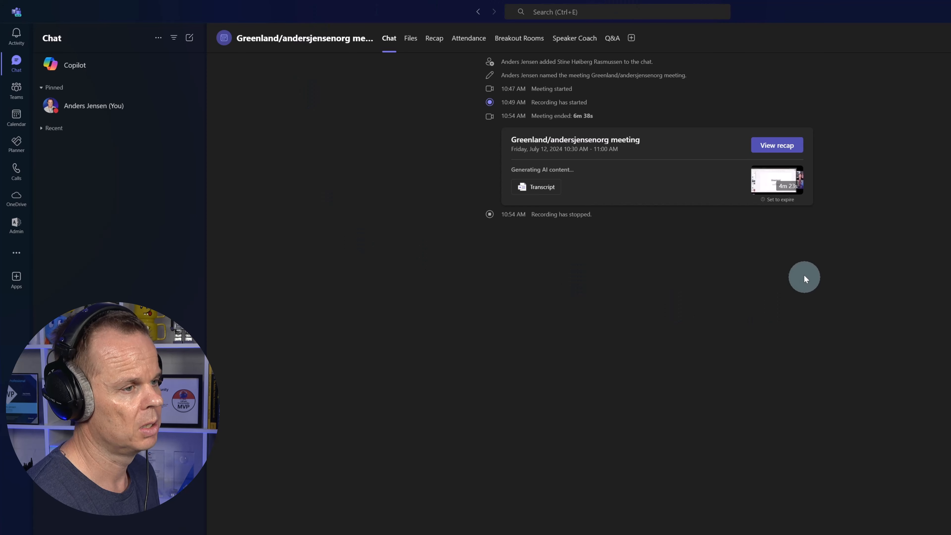
{"action": "left_click", "coordinate": [776, 146]}
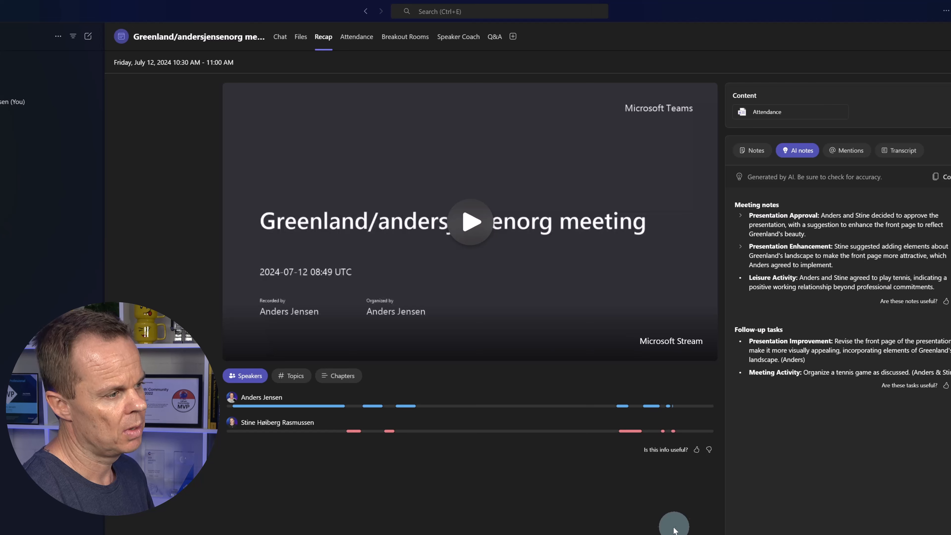
Step: Play the meeting recording from about 0:26 with its sound muted, and review the speaker timelines
{"action": "left_click", "coordinate": [465, 229]}
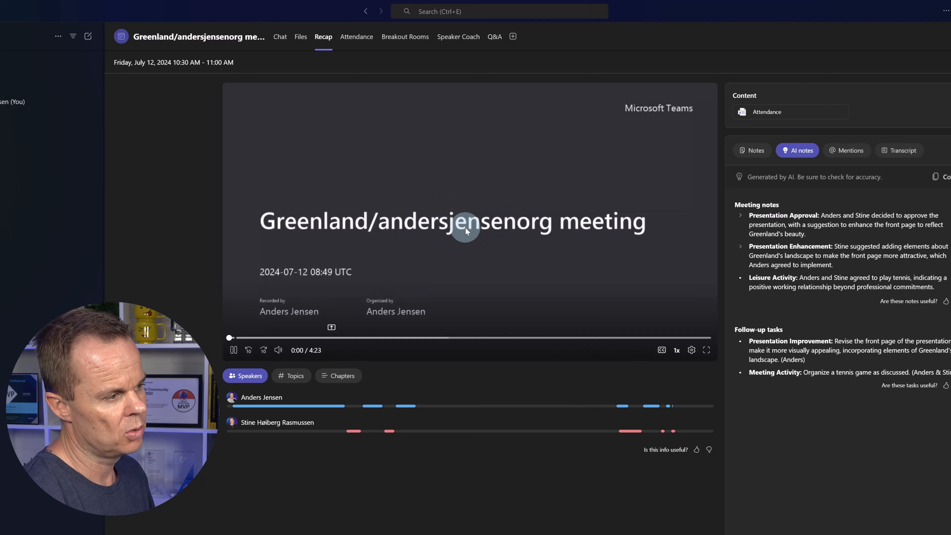
{"action": "left_click", "coordinate": [272, 330]}
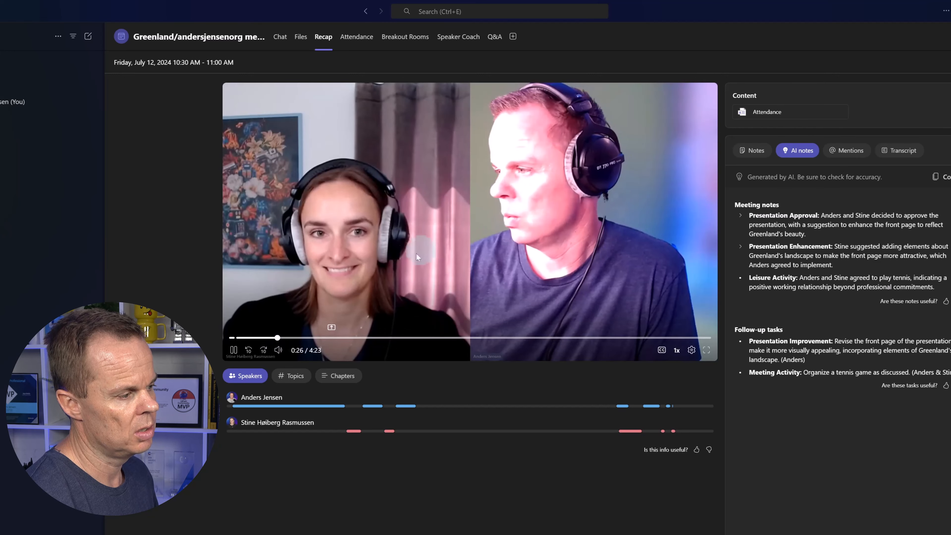
{"action": "left_click", "coordinate": [278, 349]}
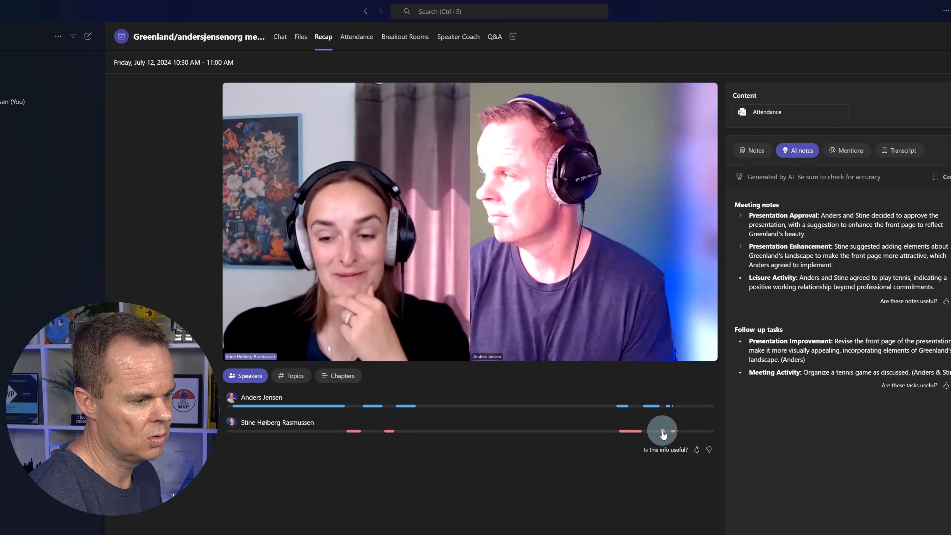
{"action": "mouse_move", "coordinate": [363, 283]}
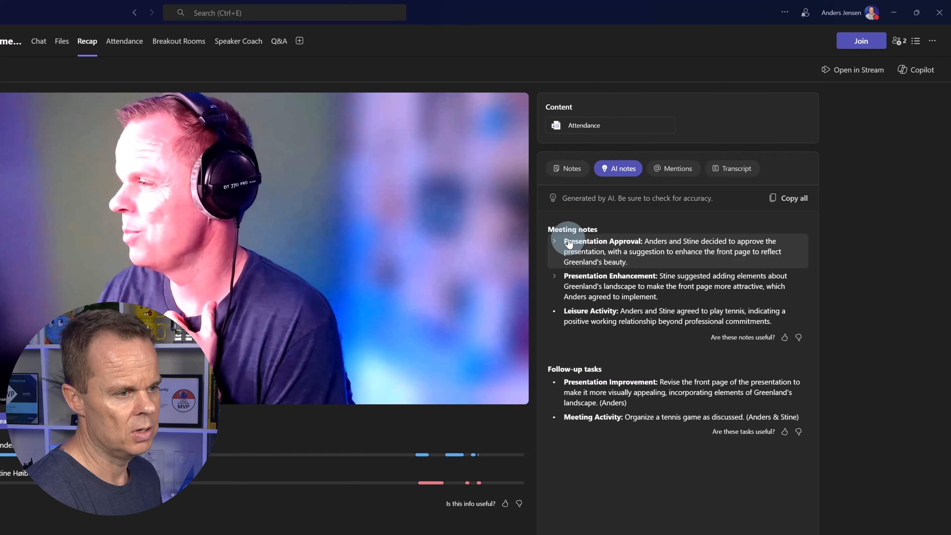
Step: Expand the Presentation Approval item in the AI meeting notes to read its details, and collapse it again
{"action": "left_click", "coordinate": [554, 243]}
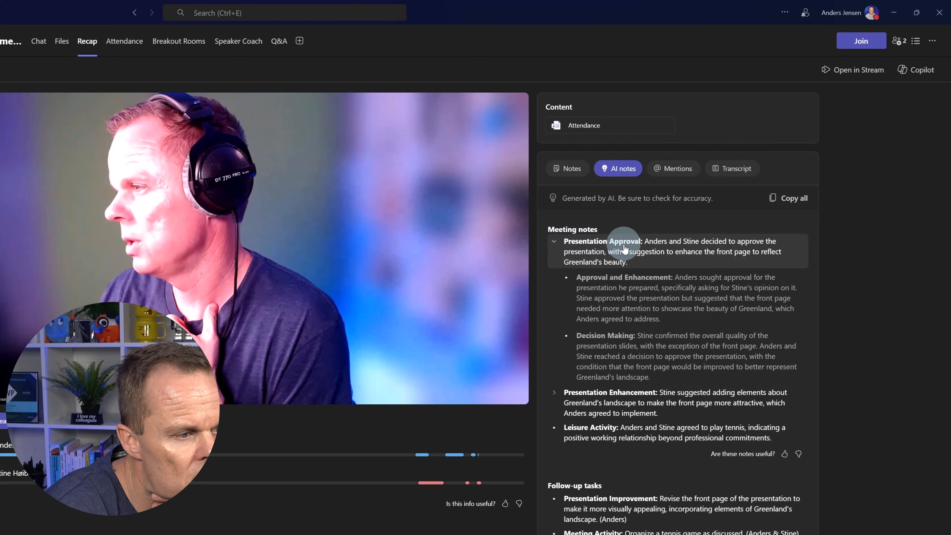
{"action": "left_click", "coordinate": [555, 241]}
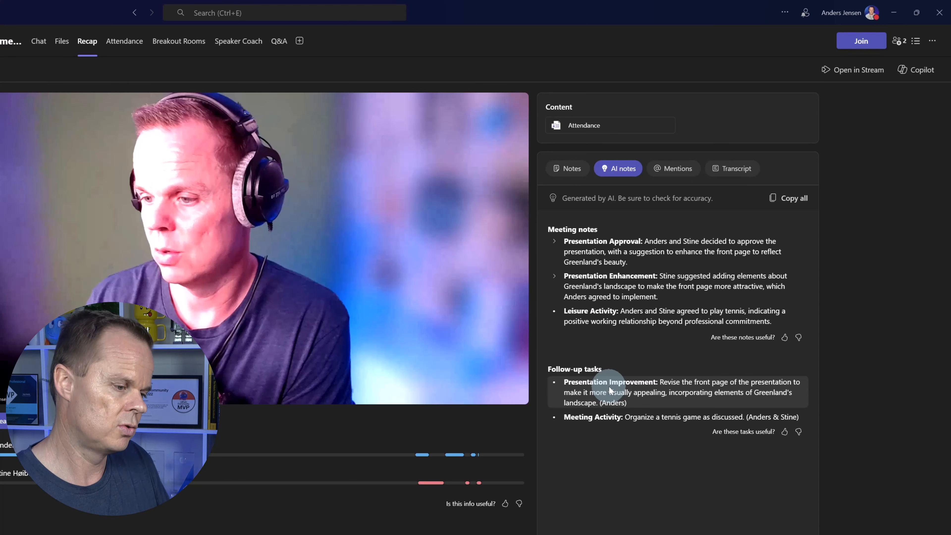
Step: Ask the meeting's Copilot to create a meeting recap with the sections Details, Purpose, Agenda, Key Discussion Points, Decisions made and Action items
{"action": "left_click", "coordinate": [916, 77]}
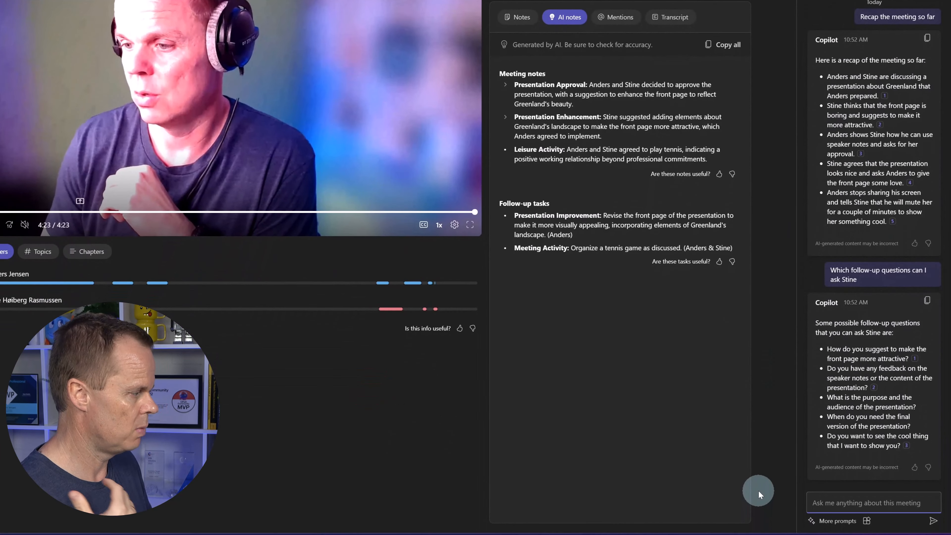
{"action": "type", "text": "Cre"}
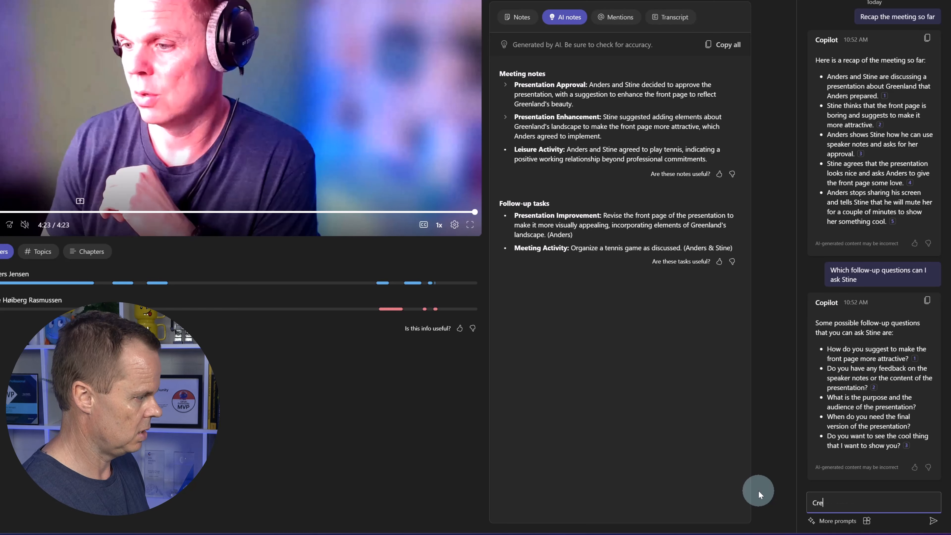
{"action": "type", "text": "ate a me"}
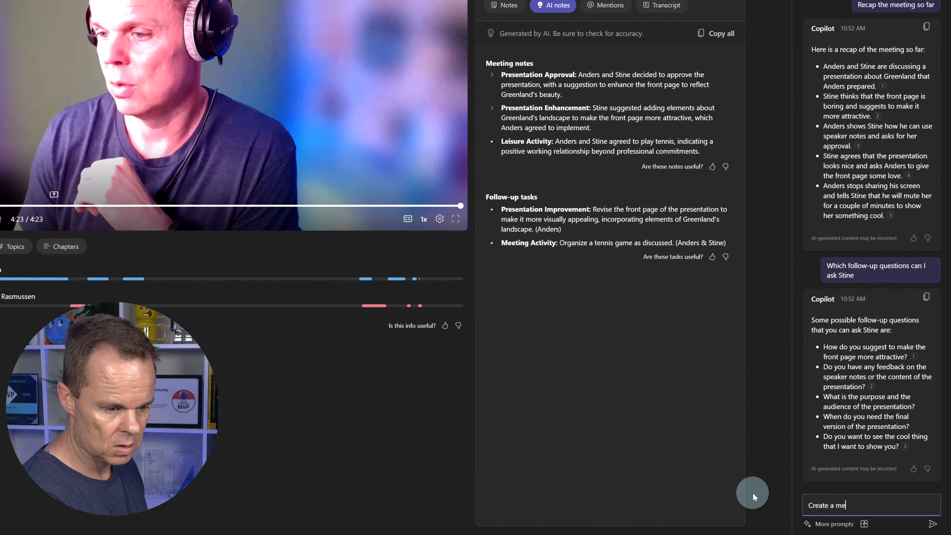
{"action": "type", "text": "eting reca"}
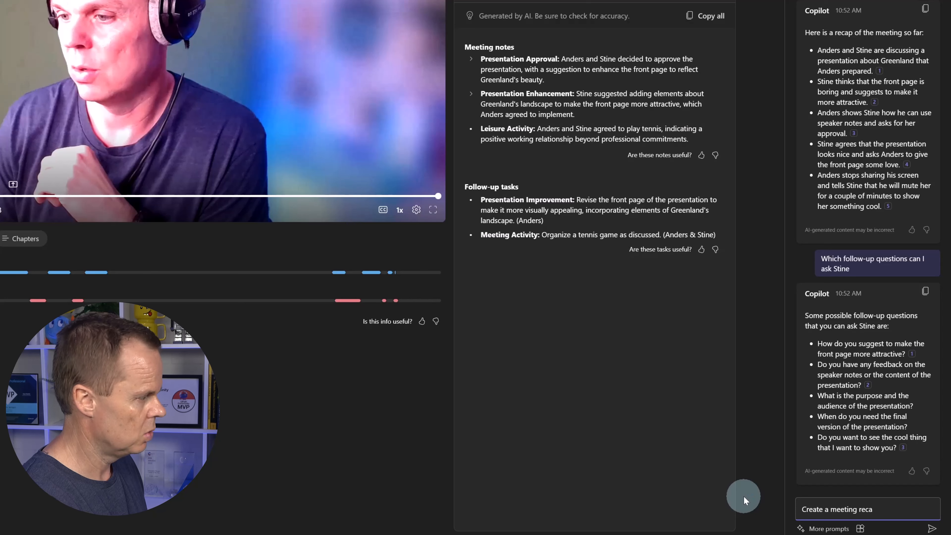
{"action": "type", "text": "p with the fol"}
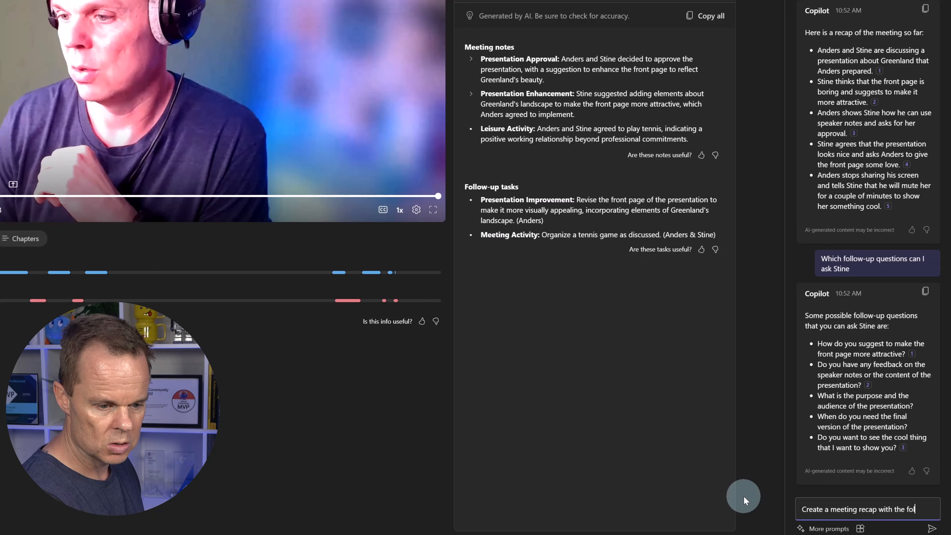
{"action": "type", "text": "lowing sectio"}
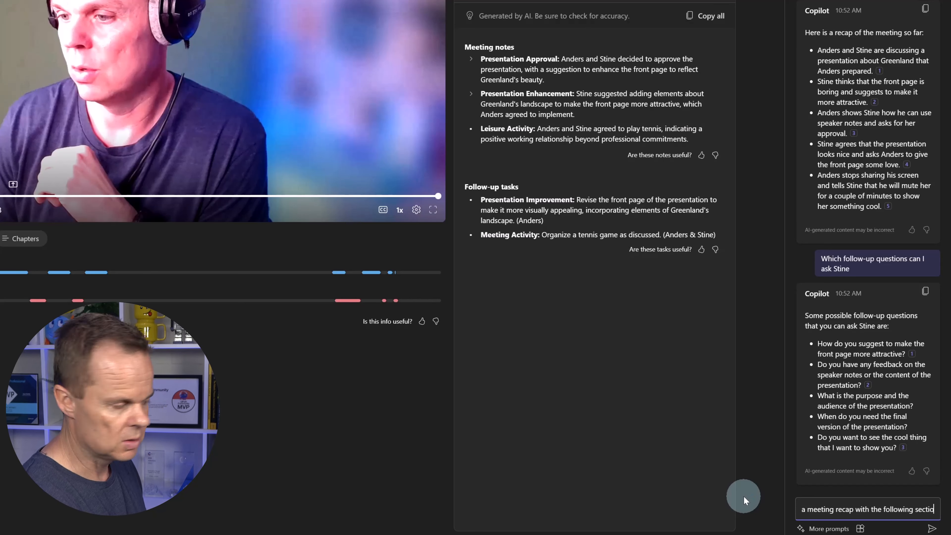
{"action": "type", "text": "ns: Deta"}
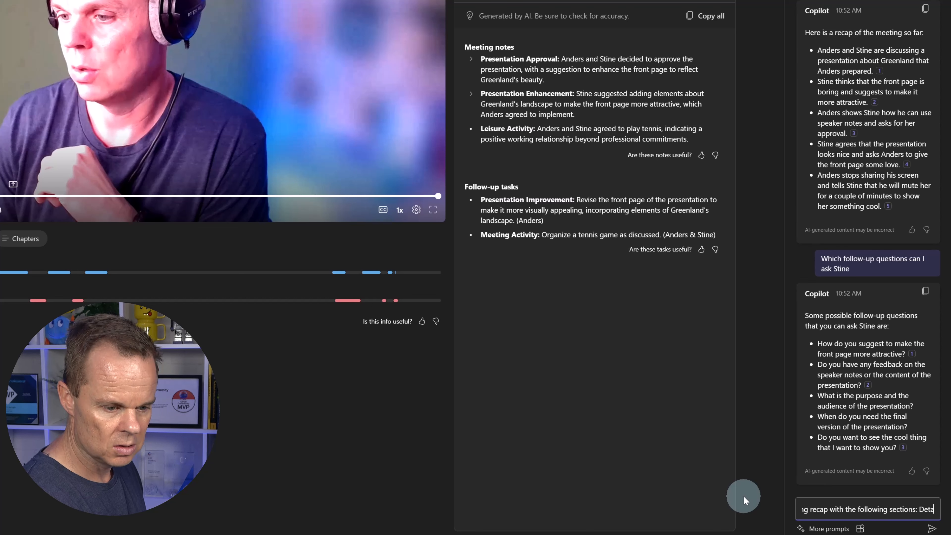
{"action": "type", "text": "ils, Purp"}
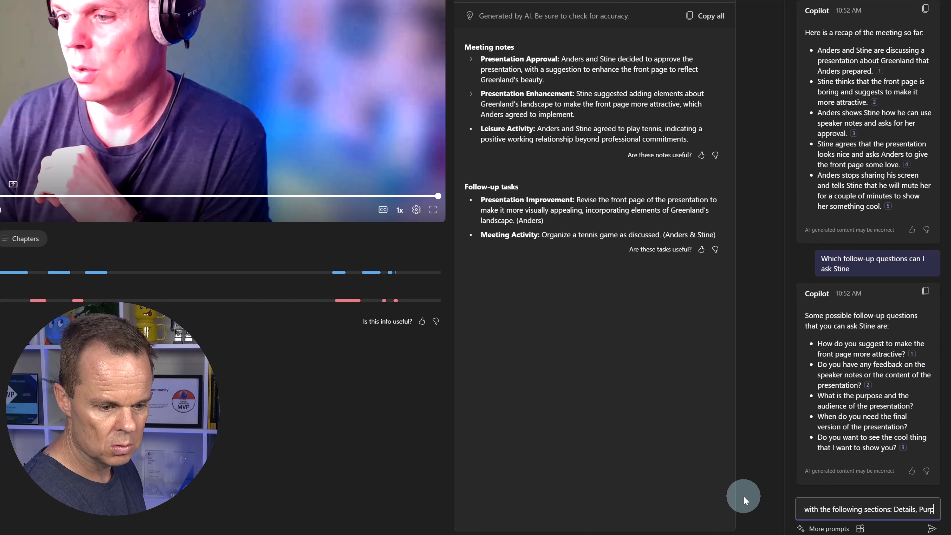
{"action": "type", "text": "ose, Agenm"}
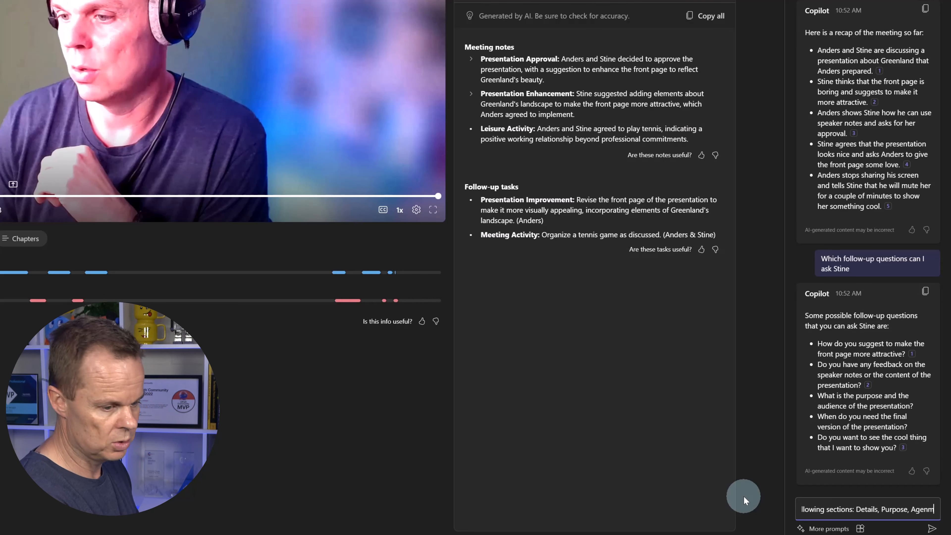
{"action": "key", "text": "BackSpace"}
{"action": "type", "text": "da,"}
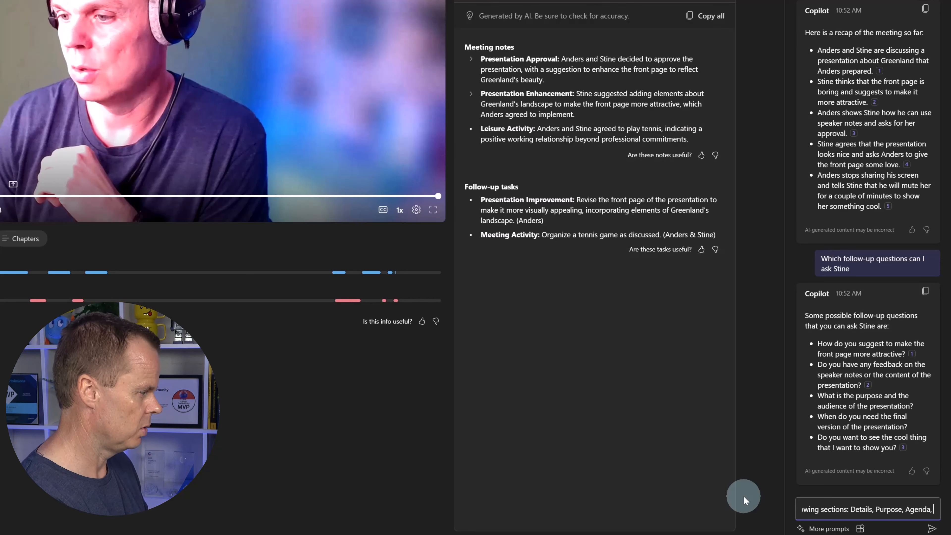
{"action": "type", "text": "Key Dis"}
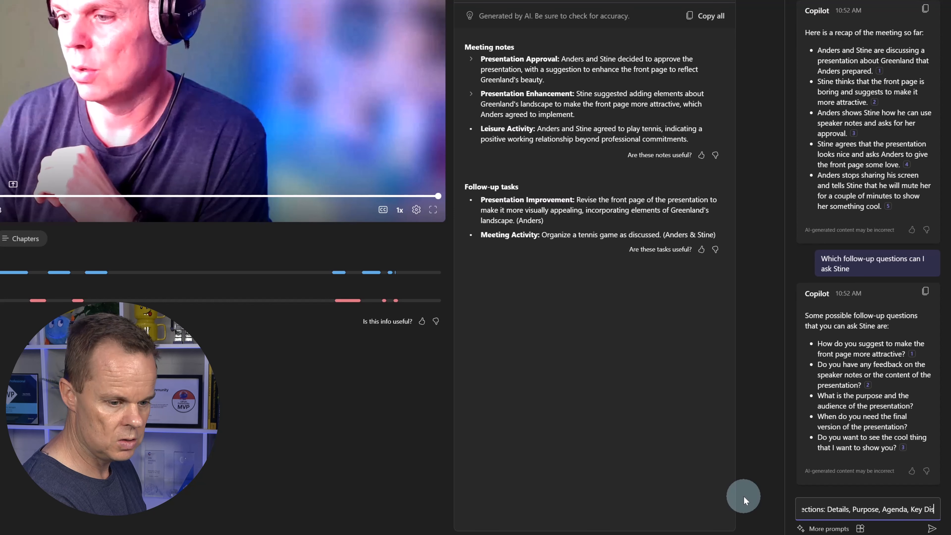
{"action": "type", "text": "cussions"}
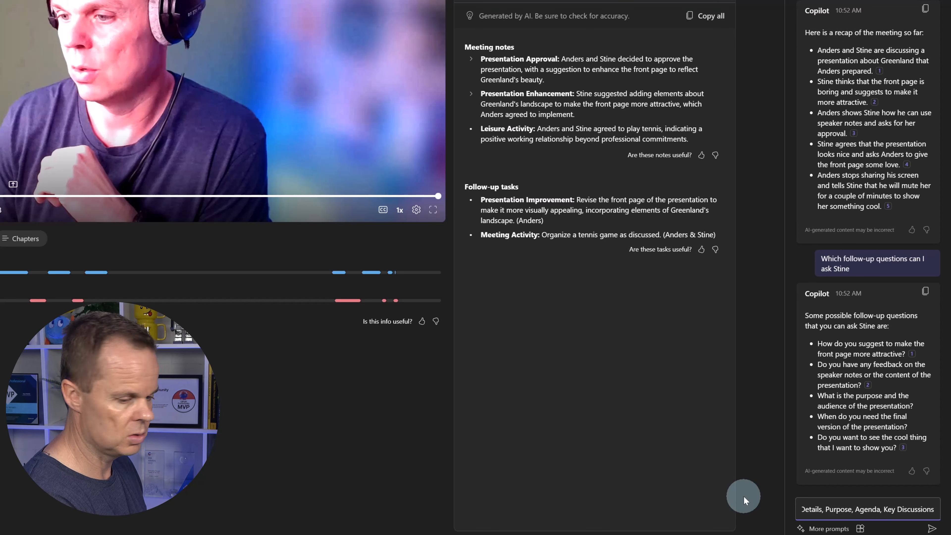
{"action": "key", "text": "BackSpace"}
{"action": "type", "text": "Points,"}
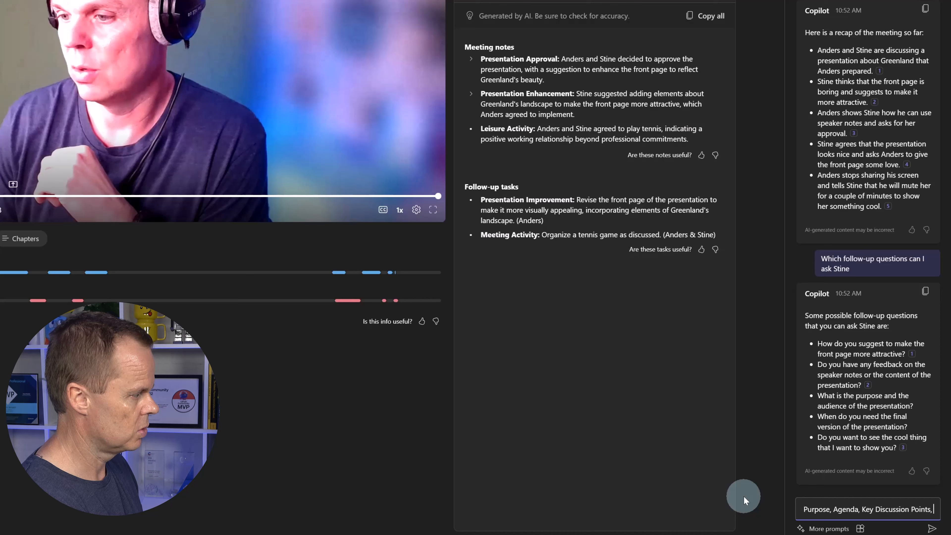
{"action": "type", "text": " Decisio"}
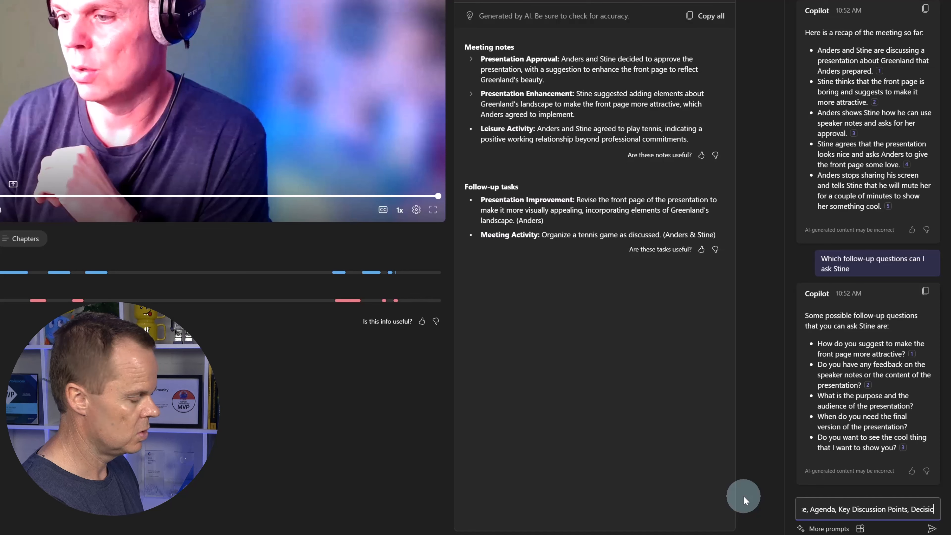
{"action": "type", "text": "ns"}
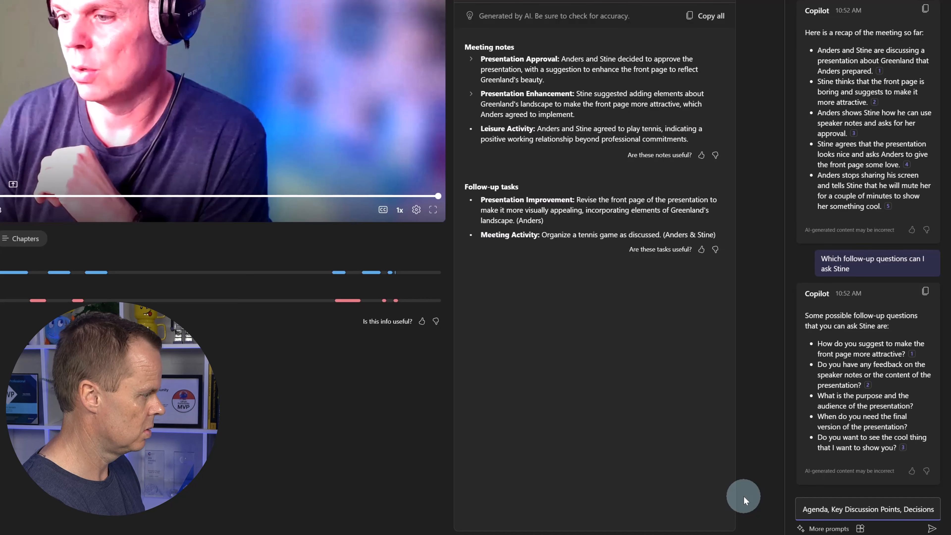
{"action": "type", "text": " made and"}
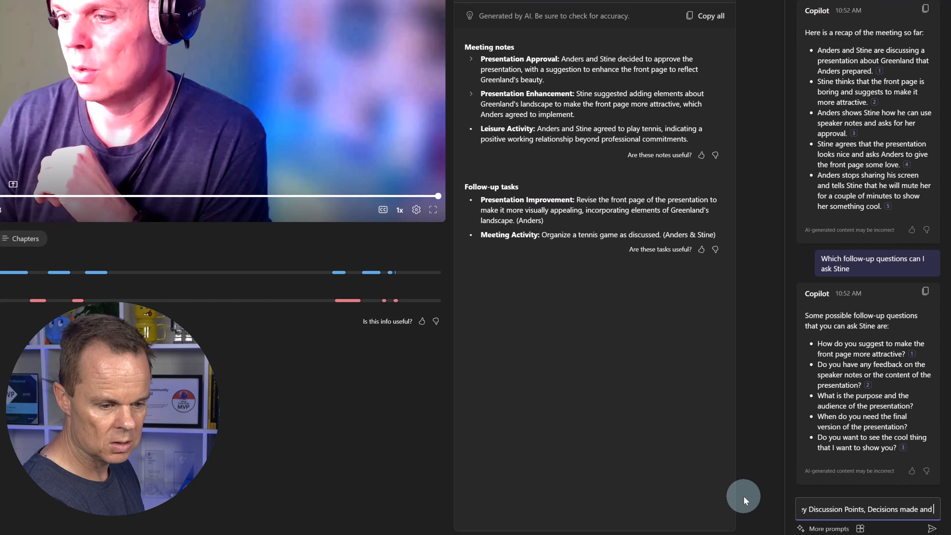
{"action": "type", "text": " Actio"}
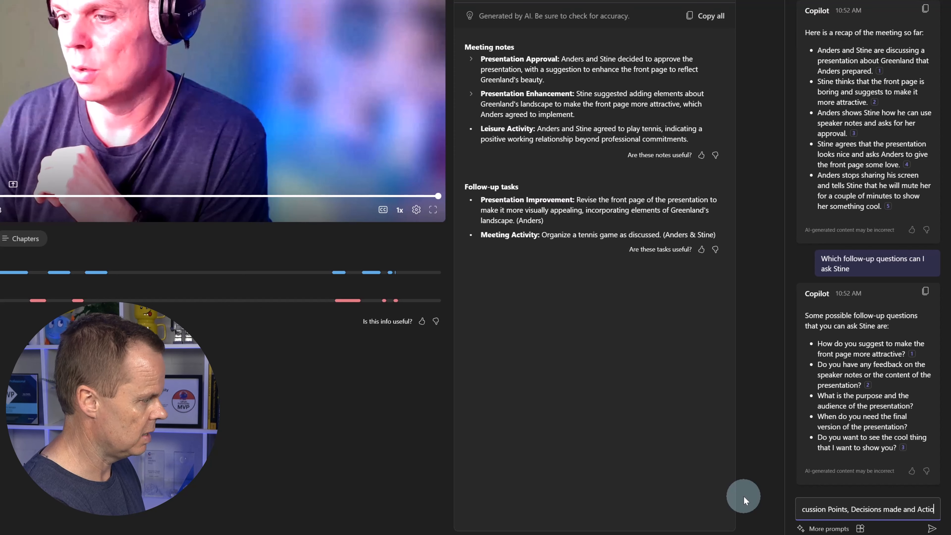
{"action": "type", "text": "n items"}
{"action": "key", "text": "Return"}
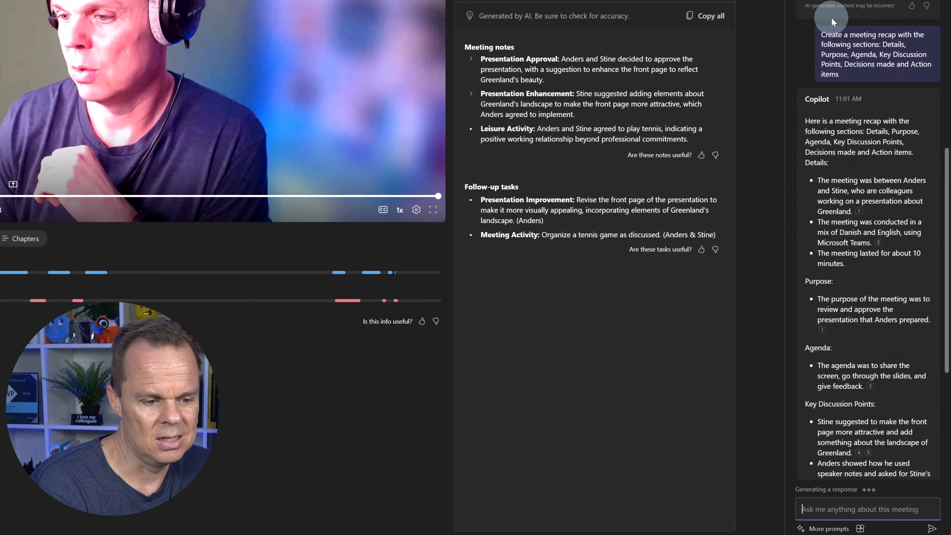
Step: Read through the generated recap from Details to Action items and check the transcript sources behind its cited points
{"action": "mouse_move", "coordinate": [870, 192]}
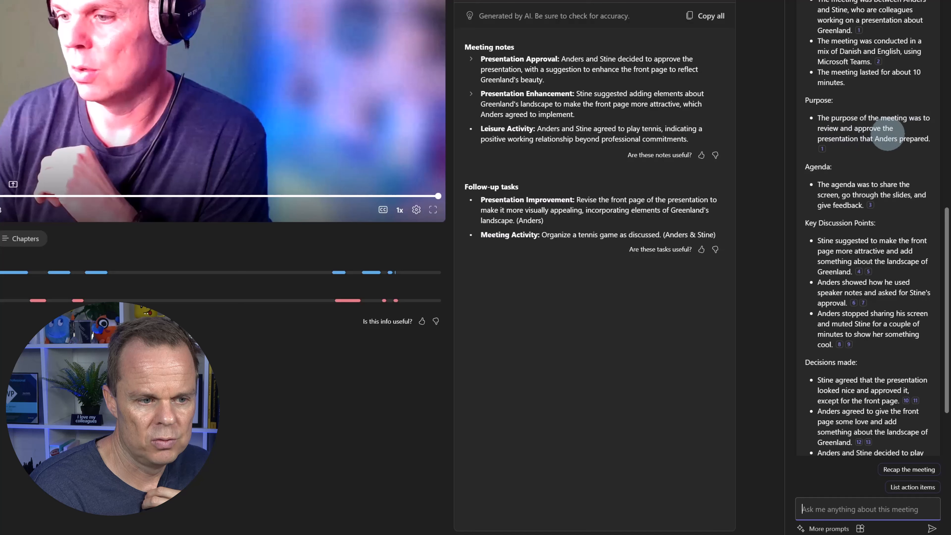
{"action": "mouse_move", "coordinate": [821, 152]}
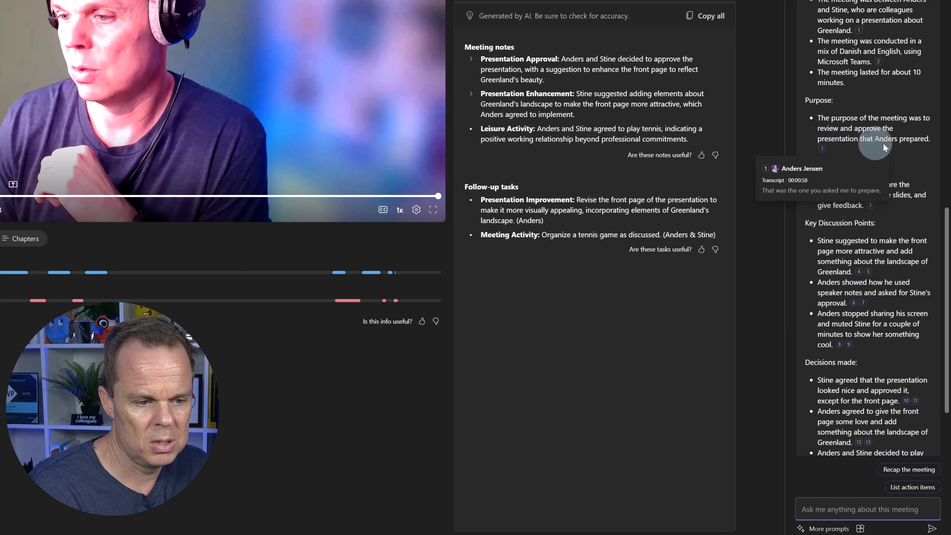
{"action": "scroll", "coordinate": [865, 193], "scroll_direction": "down", "scroll_amount": 1}
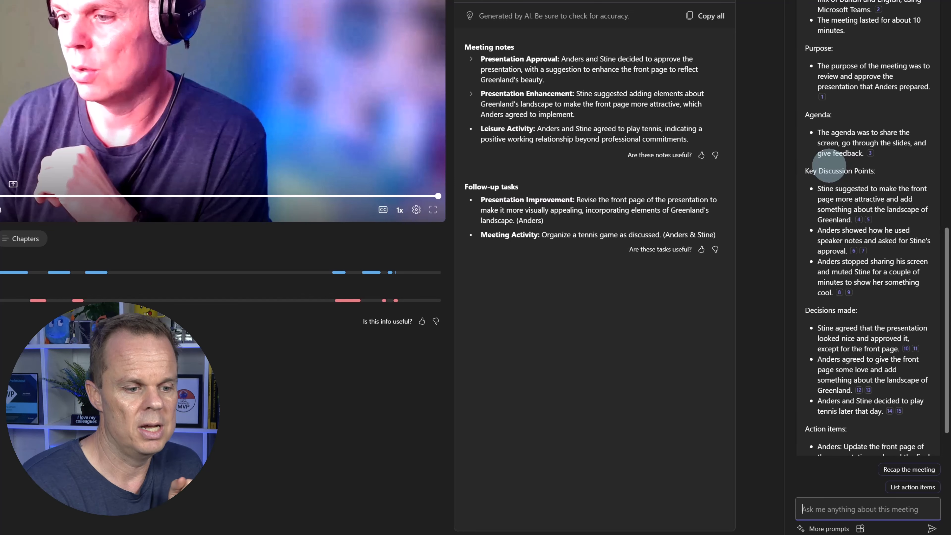
{"action": "scroll", "coordinate": [859, 252], "scroll_direction": "down", "scroll_amount": 2}
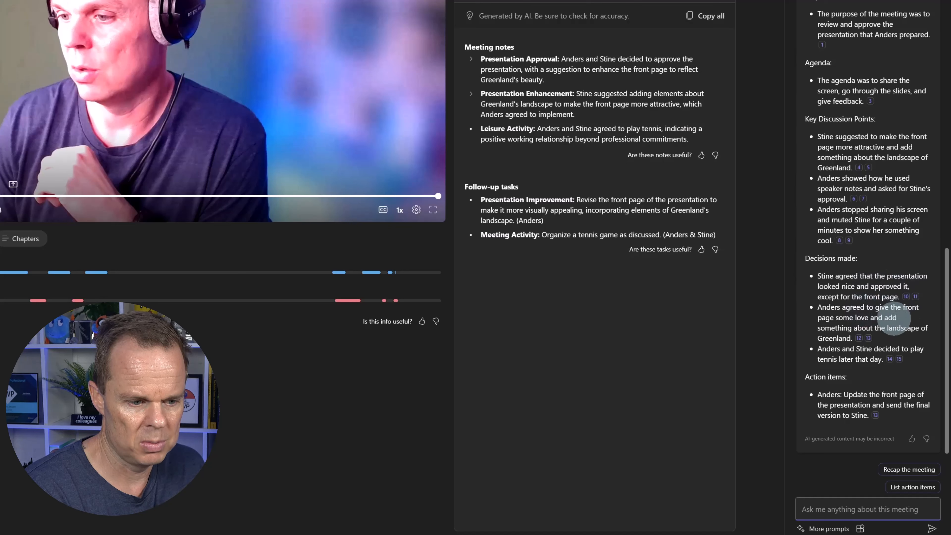
{"action": "mouse_move", "coordinate": [869, 339]}
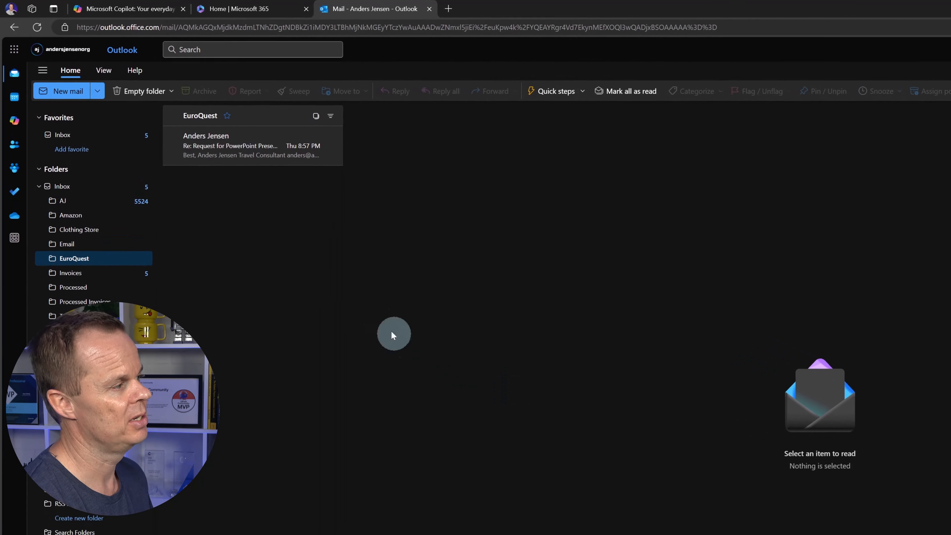
Step: Open the email about the Greenland PowerPoint presentation in the EuroQuest folder and have Copilot summarize its thread
{"action": "left_click", "coordinate": [244, 146]}
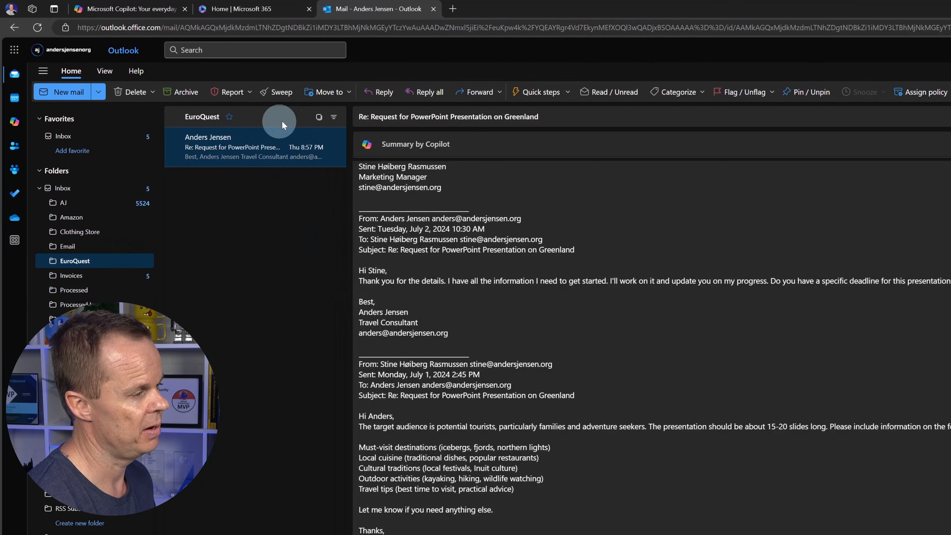
{"action": "left_click", "coordinate": [428, 145]}
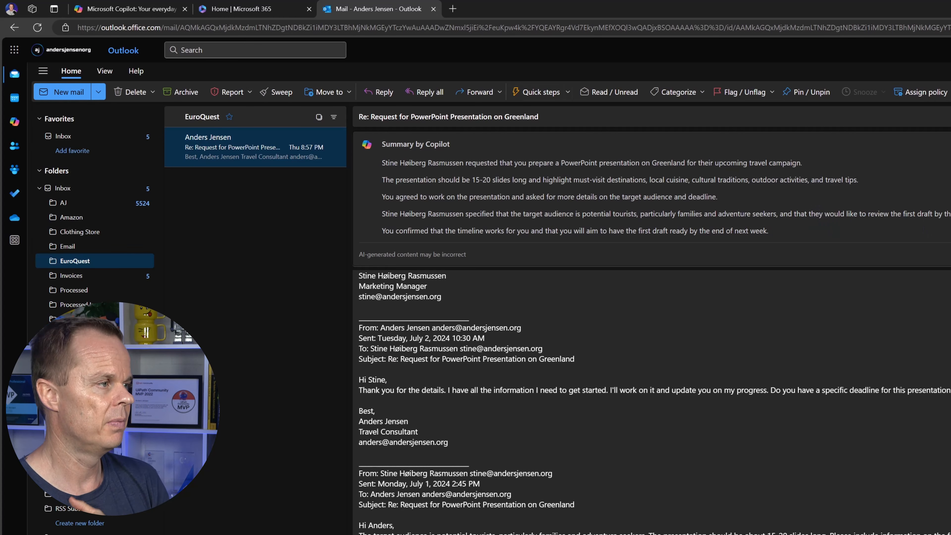
Step: Start a reply to the Greenland presentation email and open a Copilot draft for its text
{"action": "left_click", "coordinate": [387, 96]}
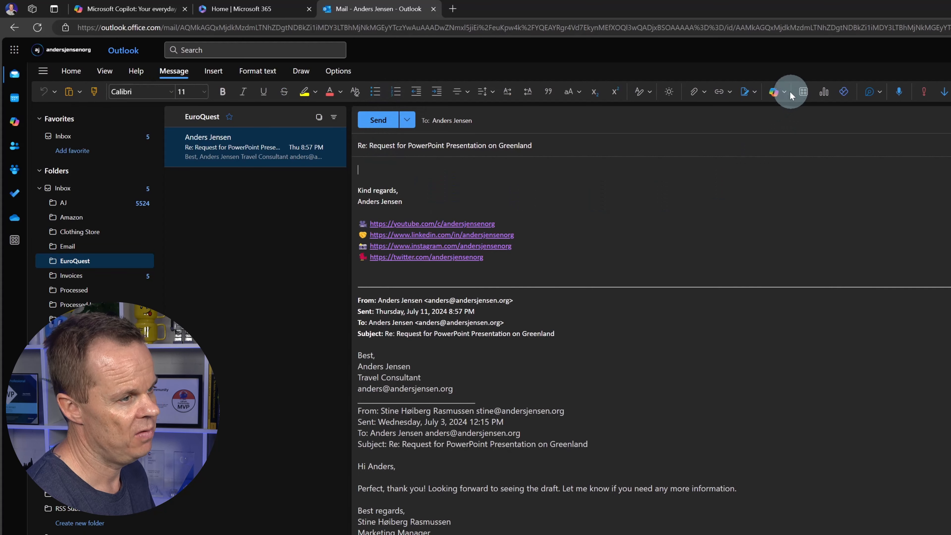
{"action": "left_click", "coordinate": [784, 96]}
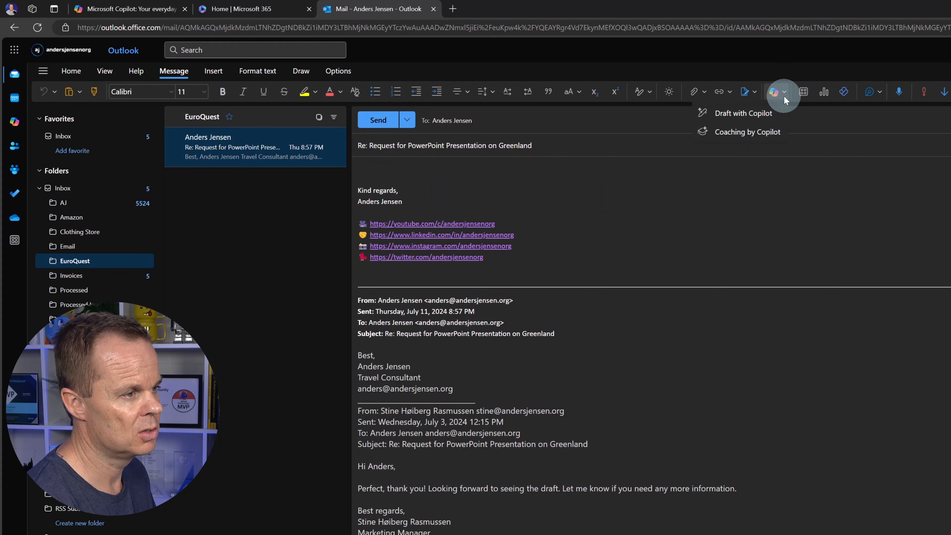
{"action": "left_click", "coordinate": [763, 118]}
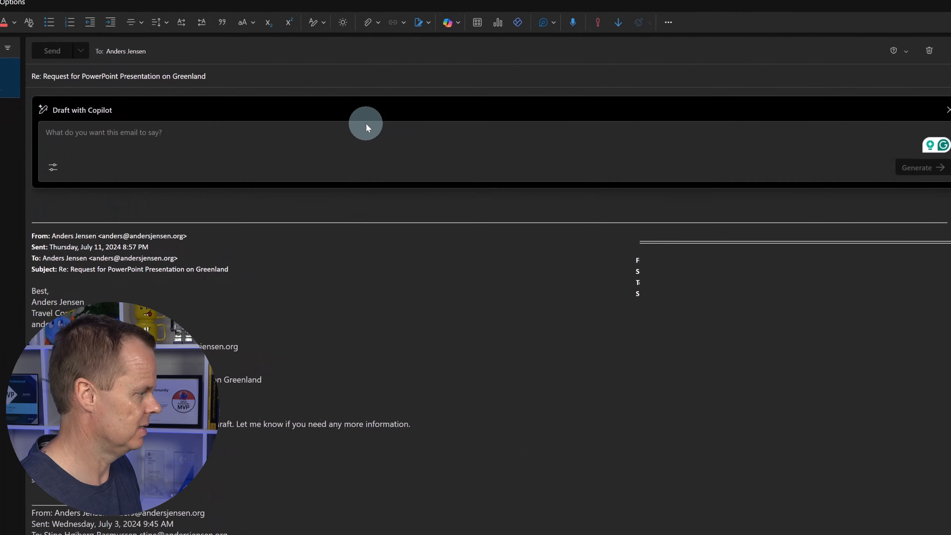
Step: Have Copilot draft a reply thanking for attendance at the Teams meeting presentation, mentioning the attached meeting recap and promising to beautify the presentation's front page
{"action": "type", "text": "Repl"}
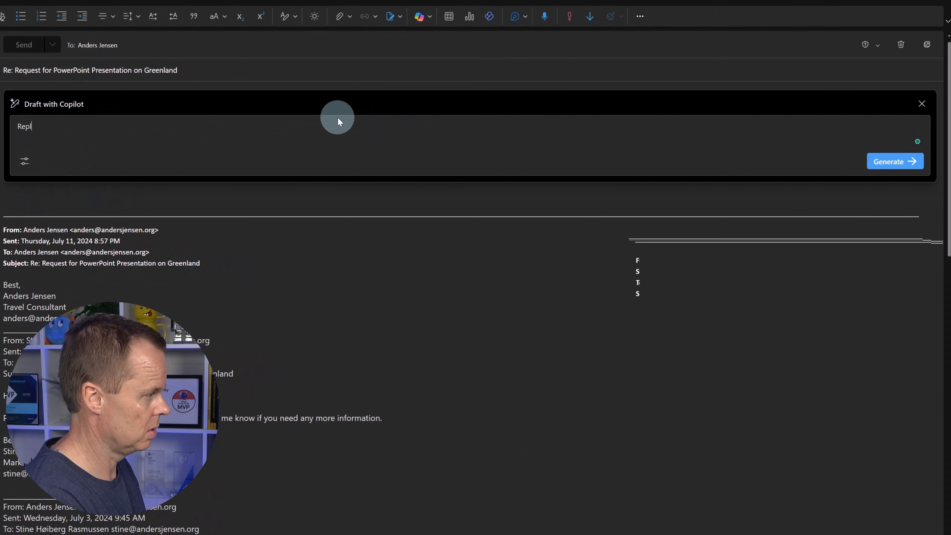
{"action": "type", "text": "y a"}
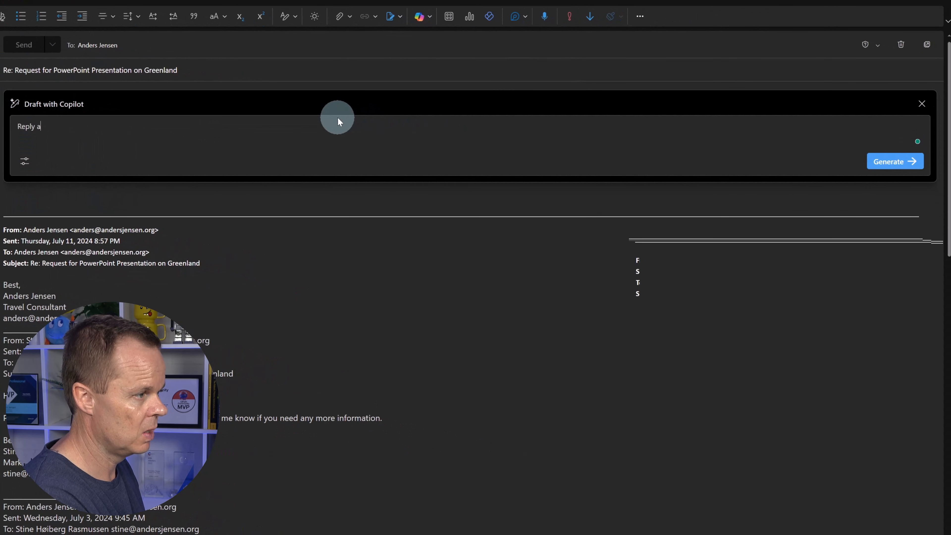
{"action": "type", "text": "nd say thanks for attending the Teams mee"}
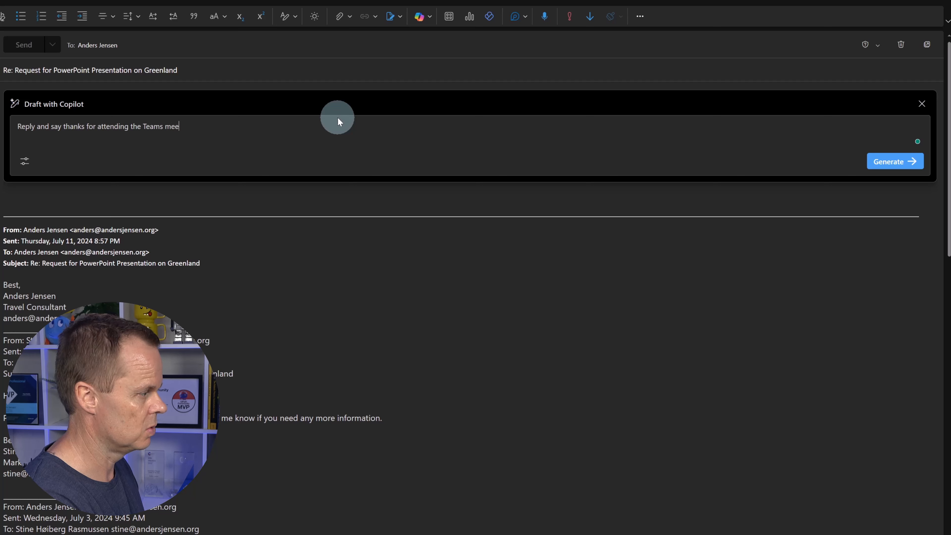
{"action": "type", "text": "ting"}
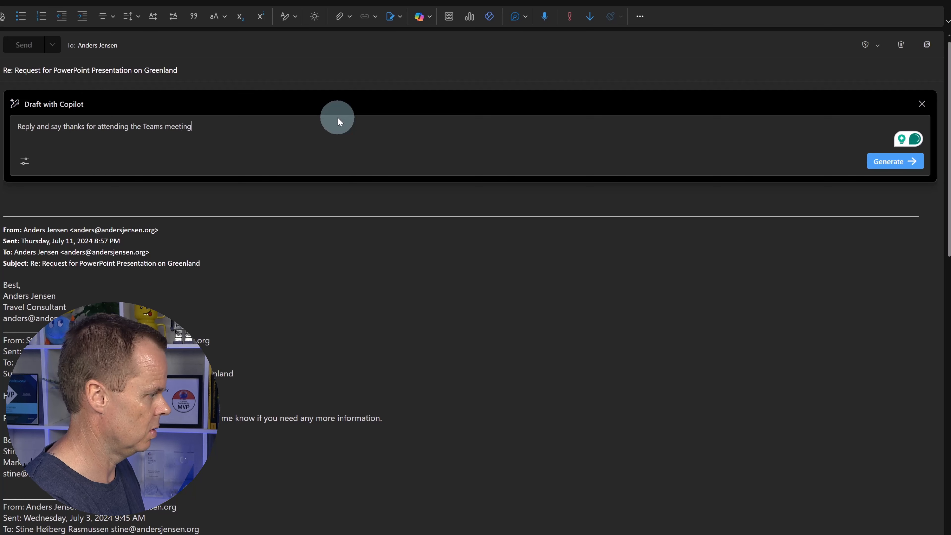
{"action": "type", "text": ", where I showe"}
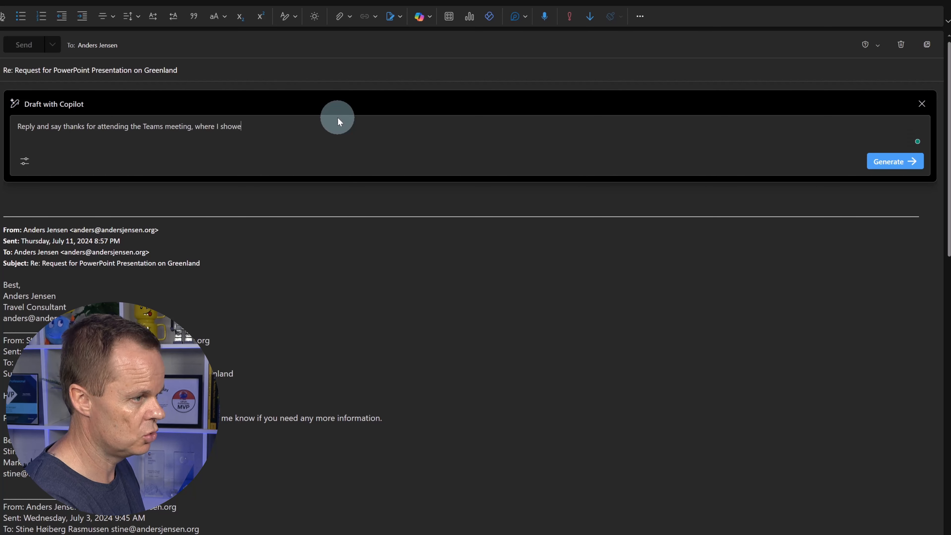
{"action": "type", "text": "d the presentation"}
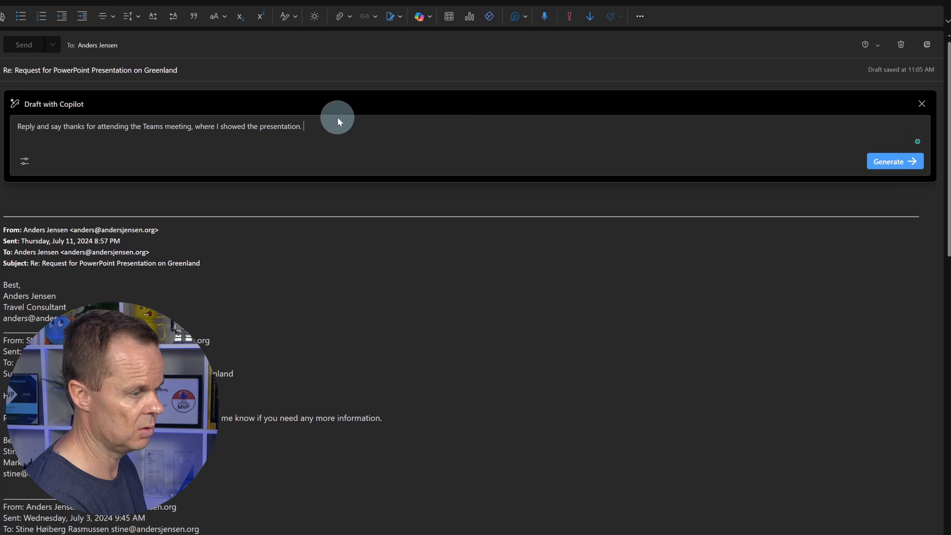
{"action": "type", "text": ". Specify that I"}
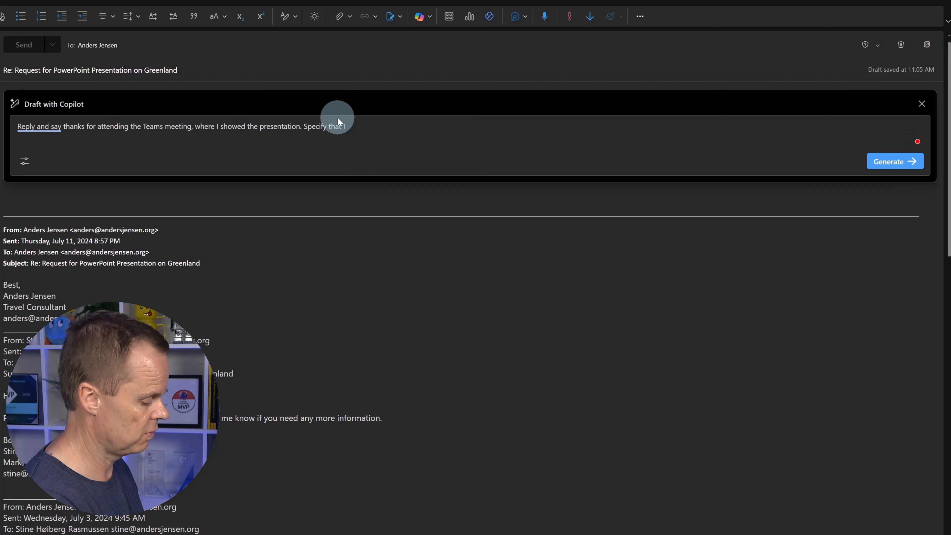
{"action": "type", "text": "'ve attached the me"}
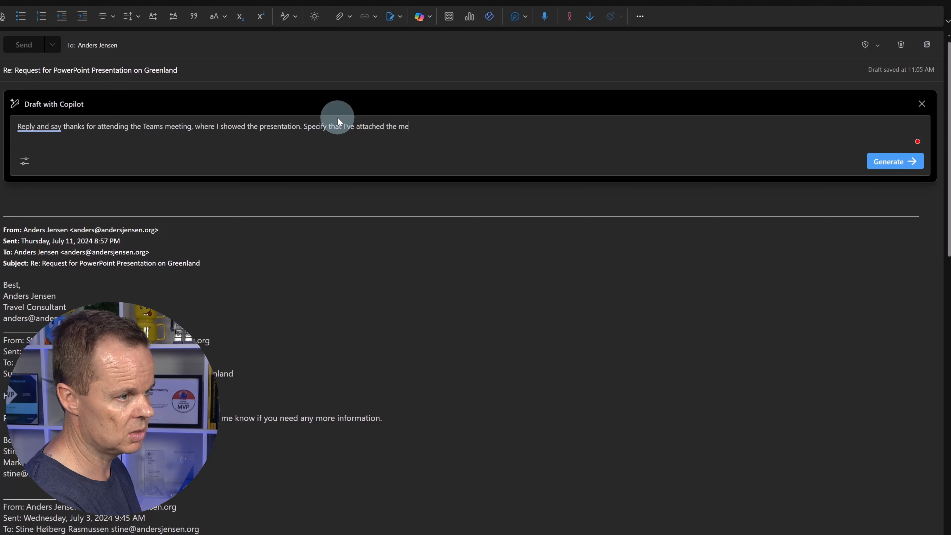
{"action": "type", "text": "eting recap."}
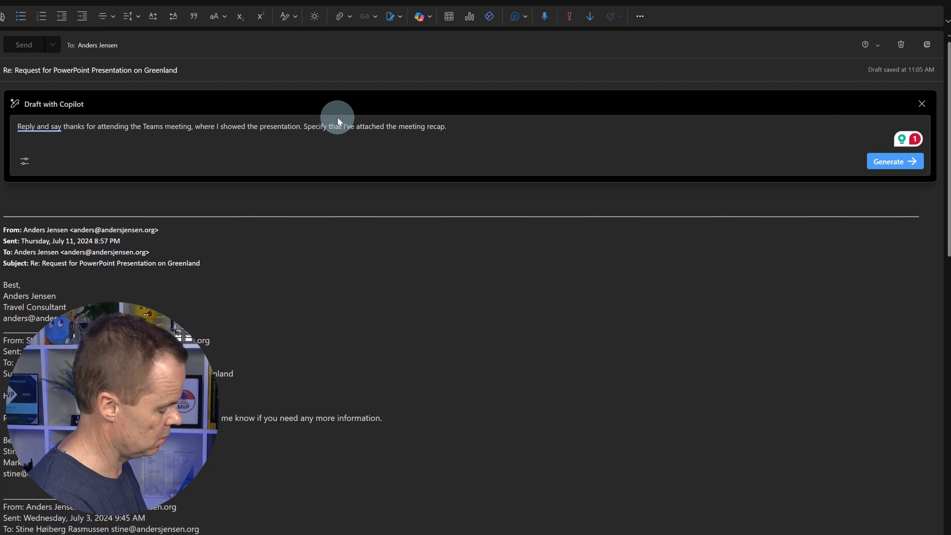
{"action": "type", "text": "Tell Stine I will bea"}
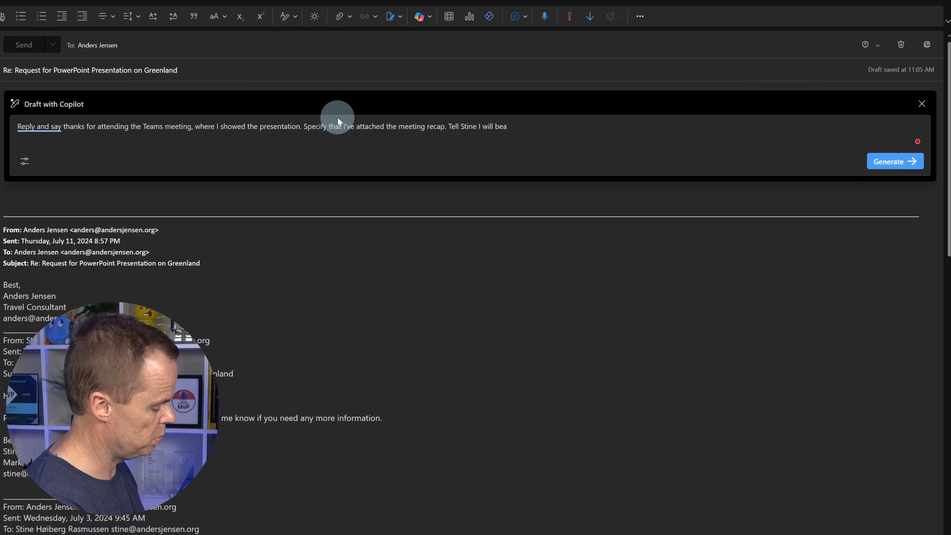
{"action": "type", "text": "utify the front page of the presentation."}
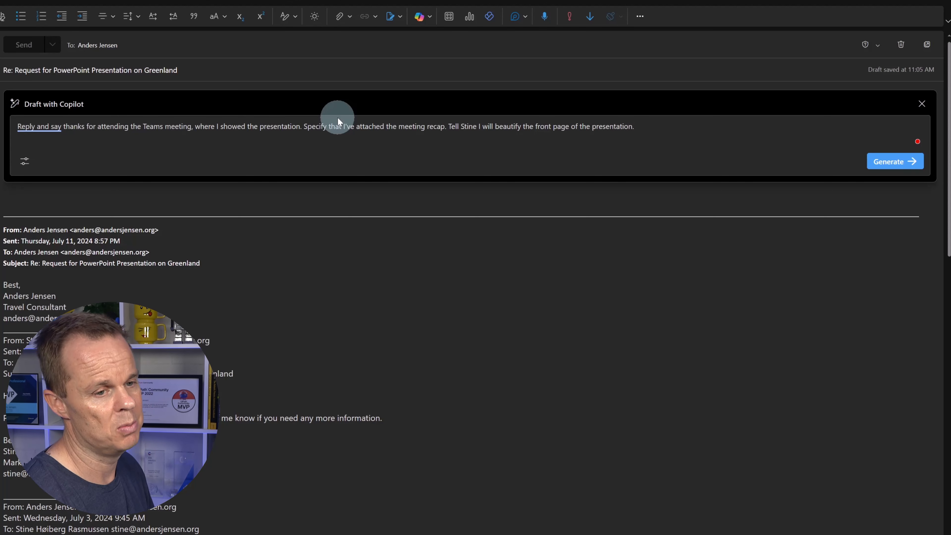
{"action": "left_click", "coordinate": [893, 161]}
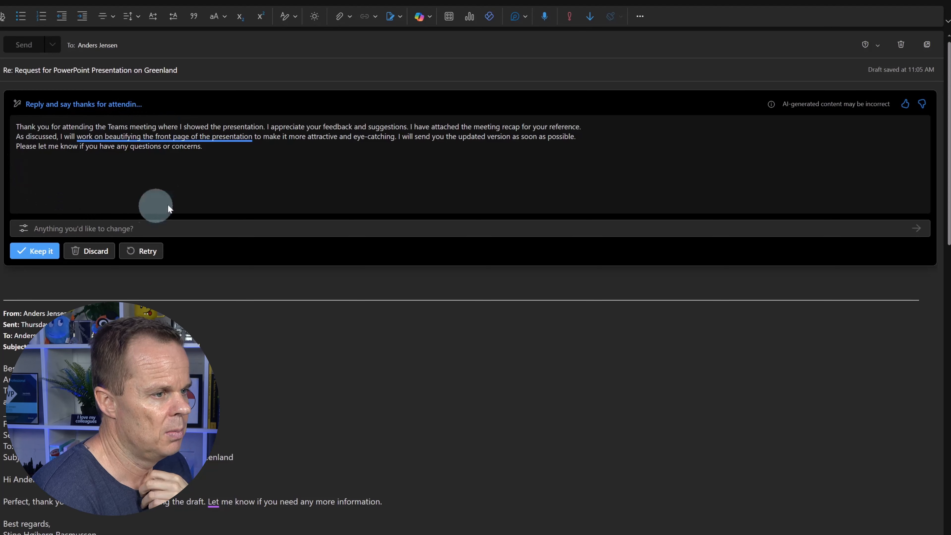
Step: Have Copilot add a "Dear" greeting with the recipient's first name, a "best regards" ending and more concise wording, and keep the revised draft
{"action": "left_click", "coordinate": [44, 136]}
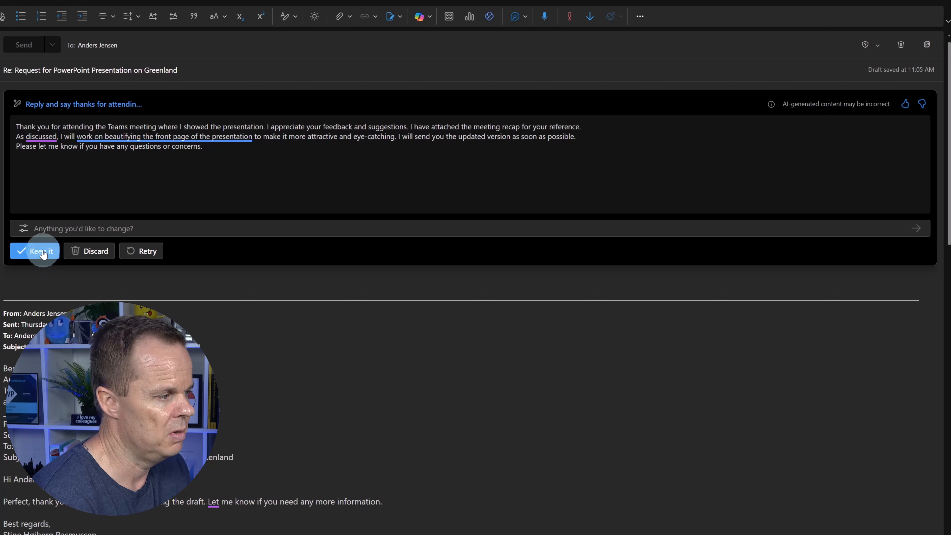
{"action": "left_click", "coordinate": [44, 227]}
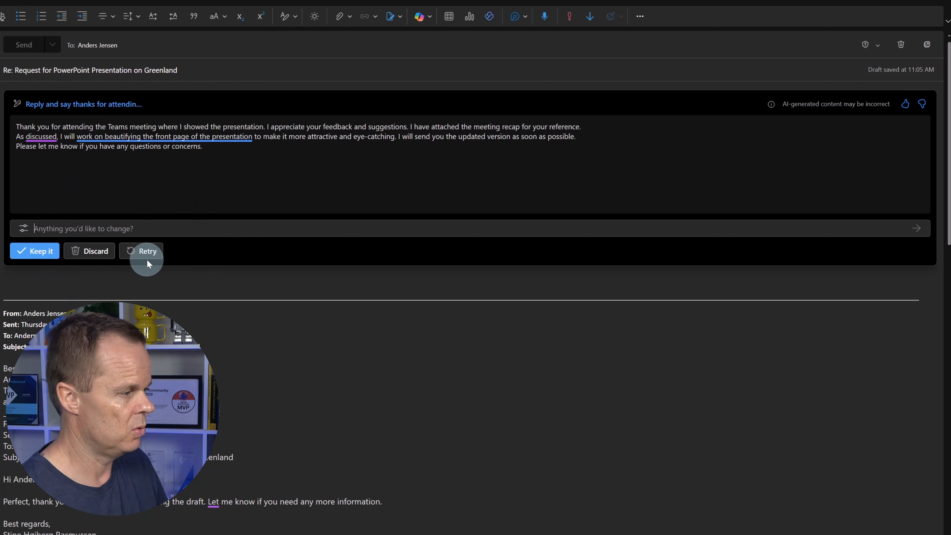
{"action": "type", "text": "Add a De"}
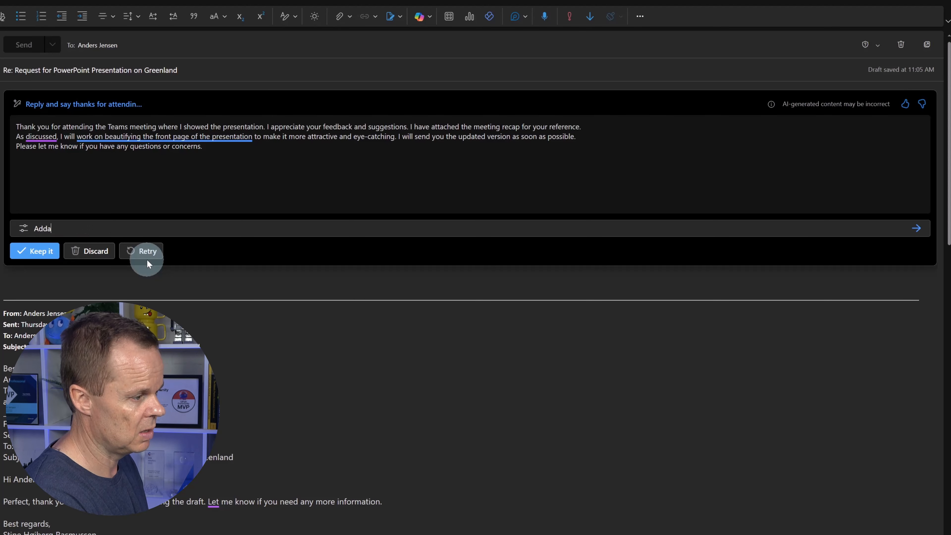
{"action": "type", "text": "ar "}
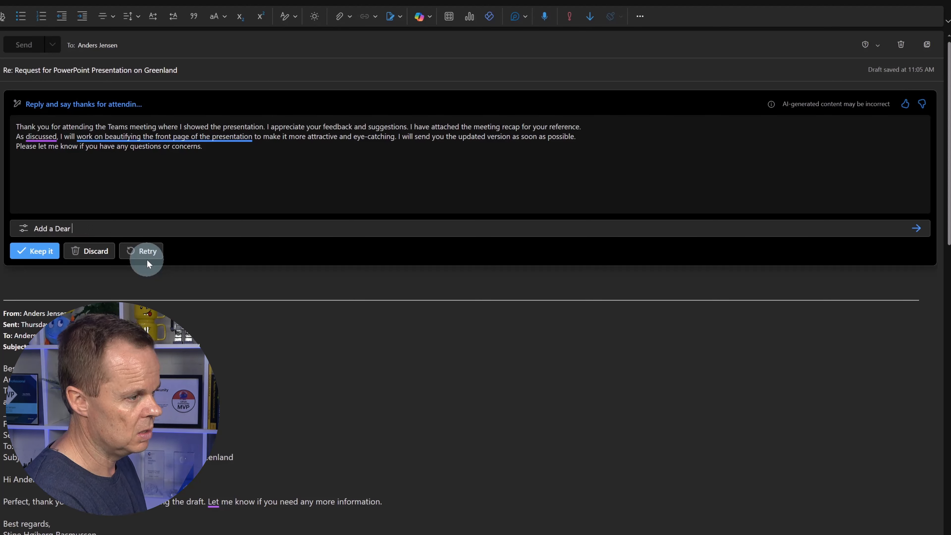
{"action": "type", "text": "Stine in the beg"}
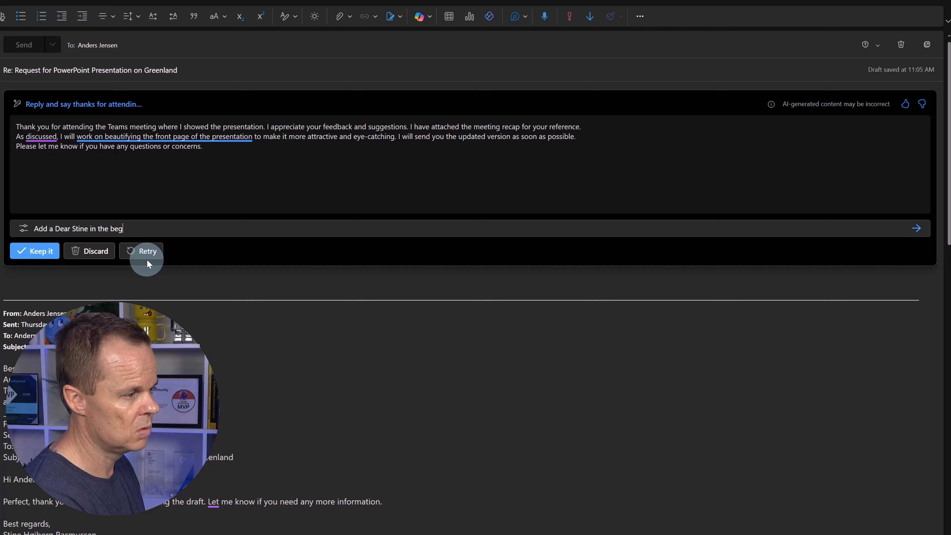
{"action": "type", "text": "inning and a "}
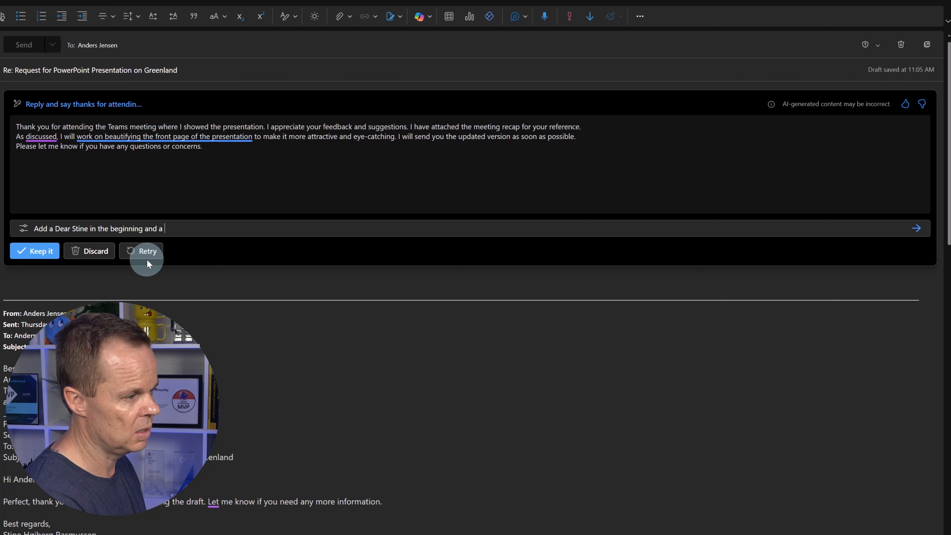
{"action": "type", "text": "best reg"}
{"action": "key", "text": "BackSpace"}
{"action": "type", "text": "best regards"}
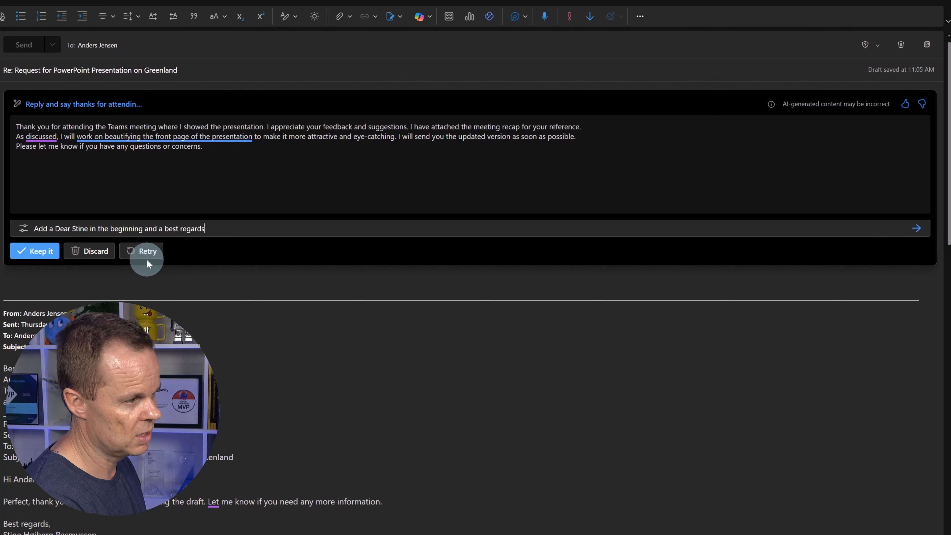
{"action": "type", "text": " in the end. "}
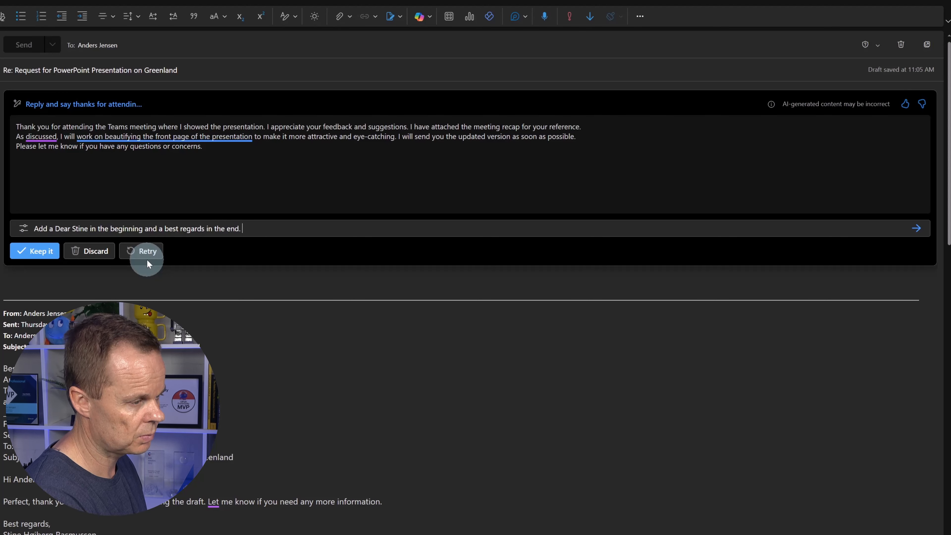
{"action": "type", "text": "Make the "}
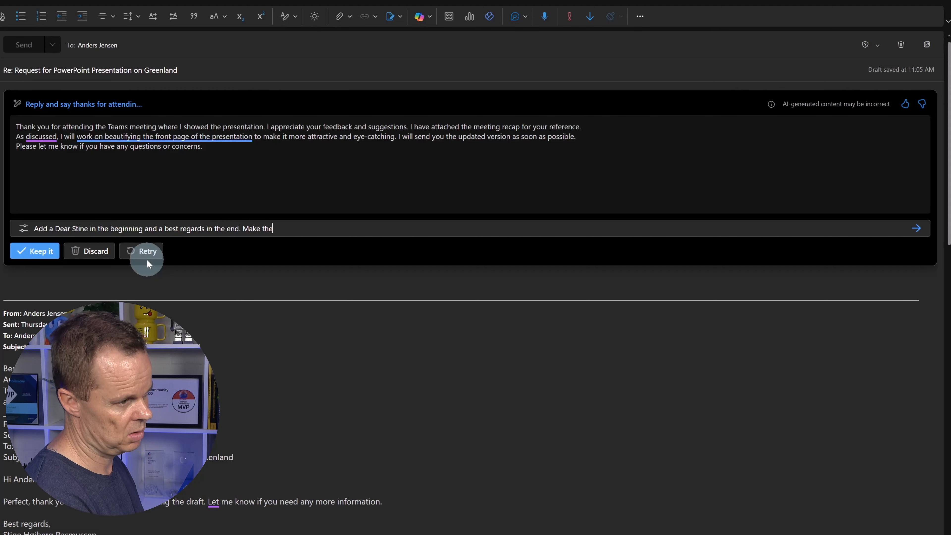
{"action": "type", "text": "wording more co"}
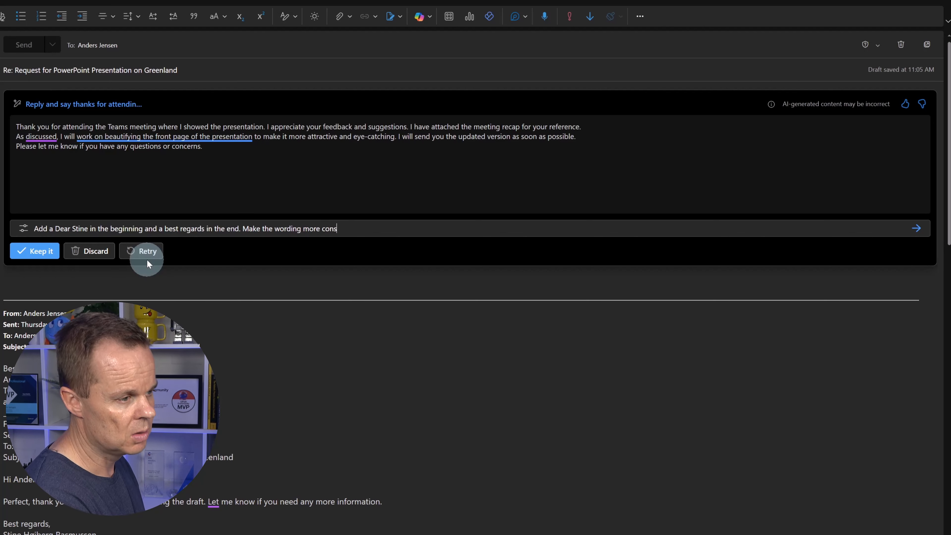
{"action": "type", "text": "ncise"}
{"action": "key", "text": "Return"}
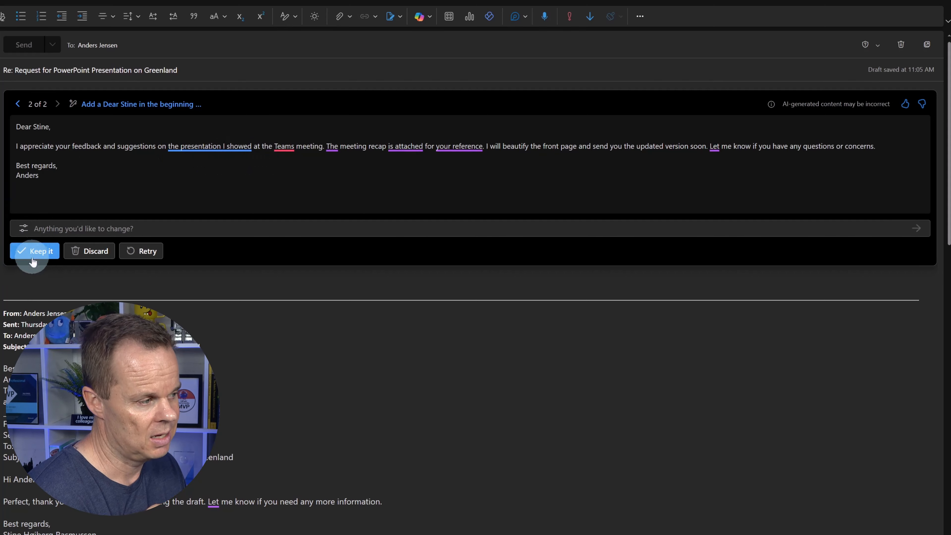
{"action": "left_click", "coordinate": [57, 250]}
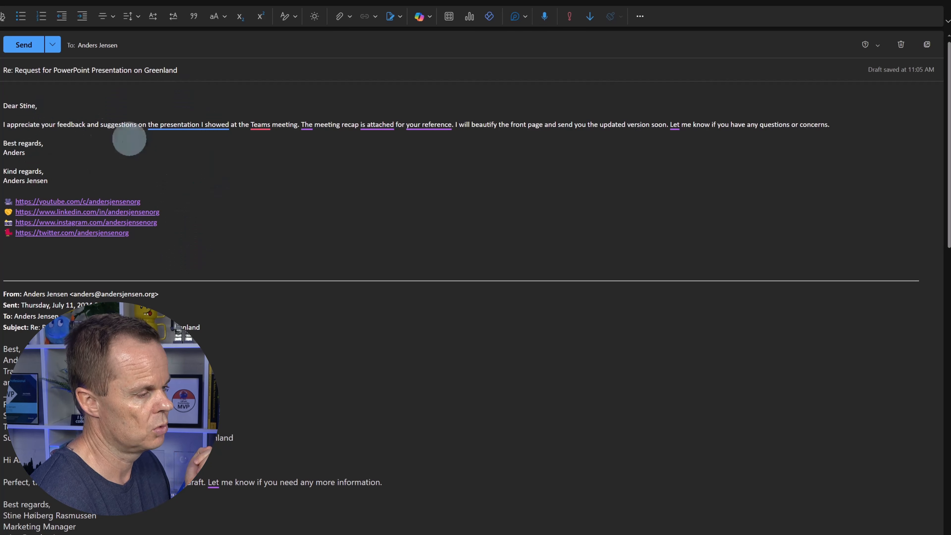
Step: Run Coaching by Copilot on the reply and copy the personalized greeting sentence suggested under Tone
{"action": "left_click", "coordinate": [430, 19]}
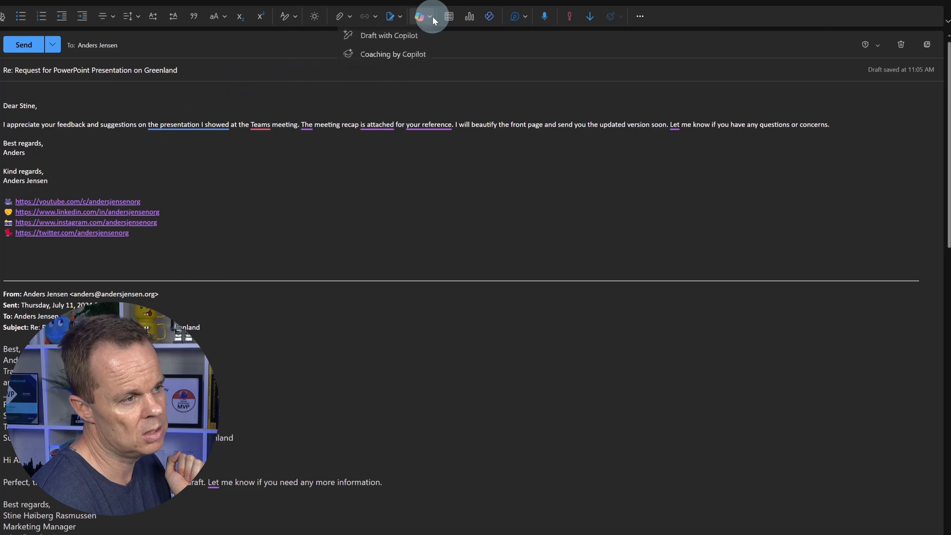
{"action": "left_click", "coordinate": [414, 57]}
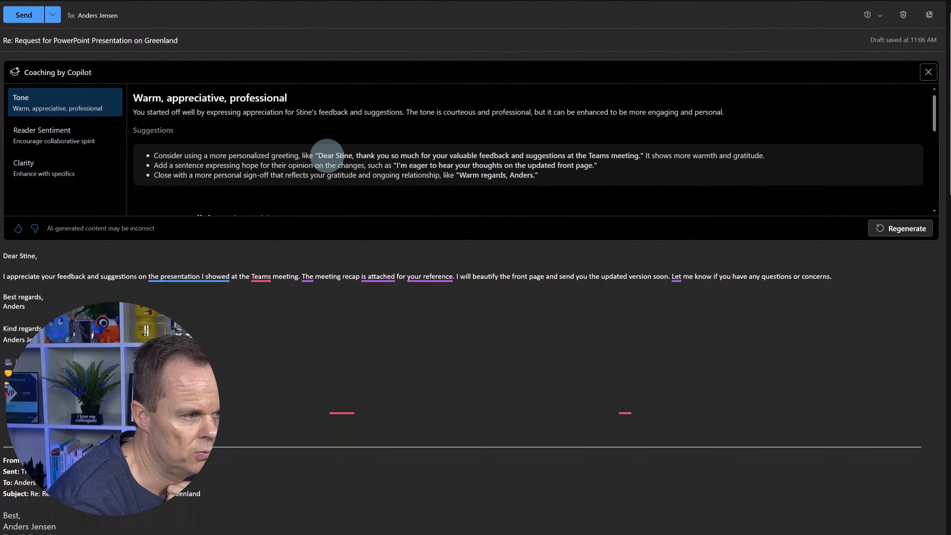
{"action": "left_click_drag", "start_coordinate": [320, 107], "coordinate": [641, 106]}
{"action": "key", "text": "ctrl+c"}
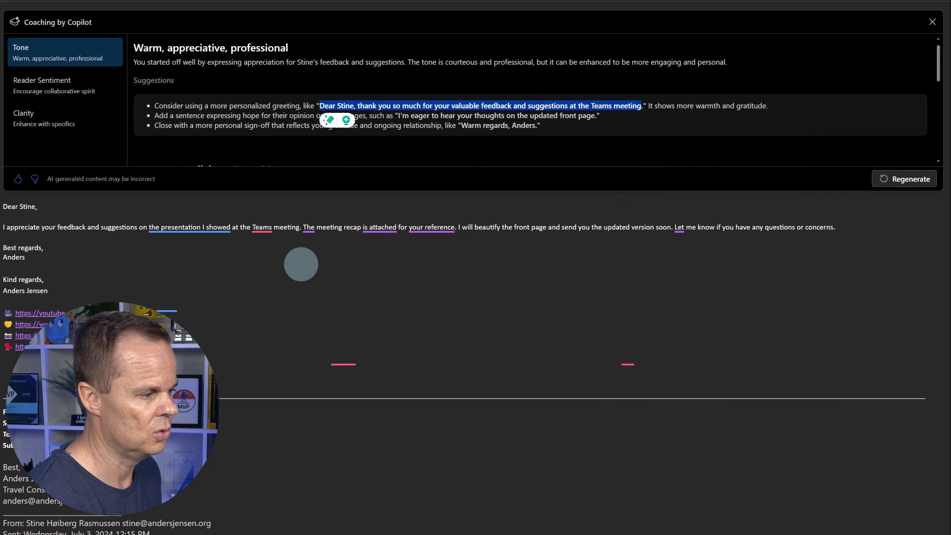
Step: Replace the reply's greeting and first sentence with the copied suggestion as plain text, ending it with a period
{"action": "left_click", "coordinate": [205, 259]}
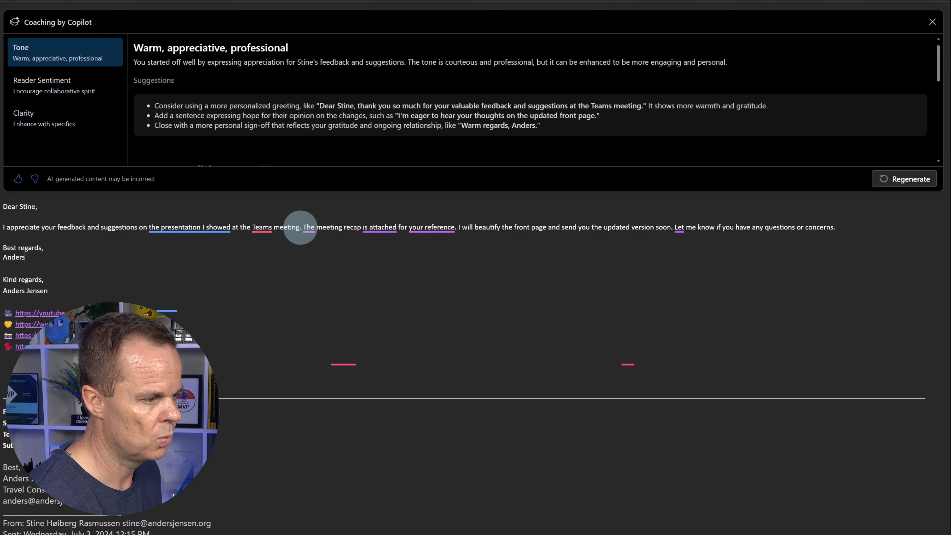
{"action": "left_click_drag", "start_coordinate": [295, 228], "coordinate": [5, 208]}
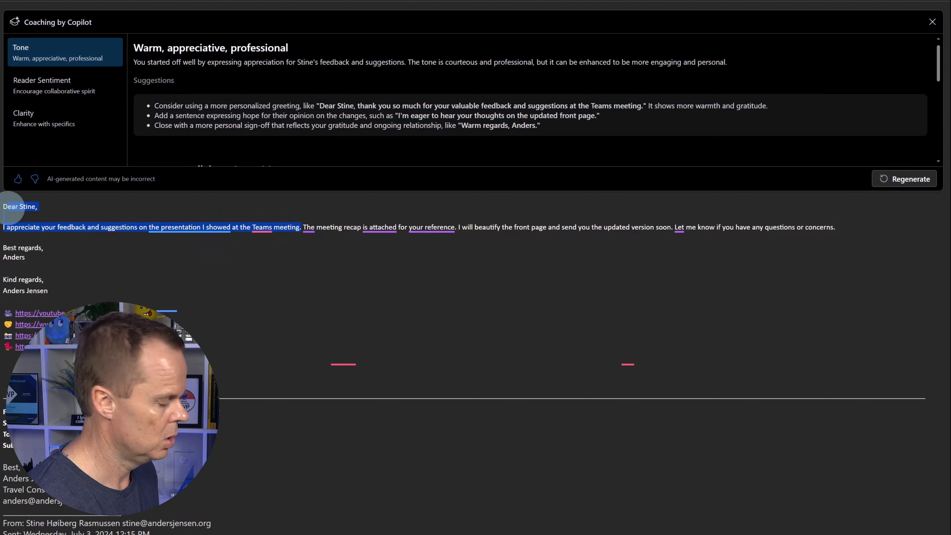
{"action": "left_click", "coordinate": [8, 208]}
{"action": "left_click_drag", "start_coordinate": [299, 227], "coordinate": [2, 207]}
{"action": "key", "text": "ctrl+v"}
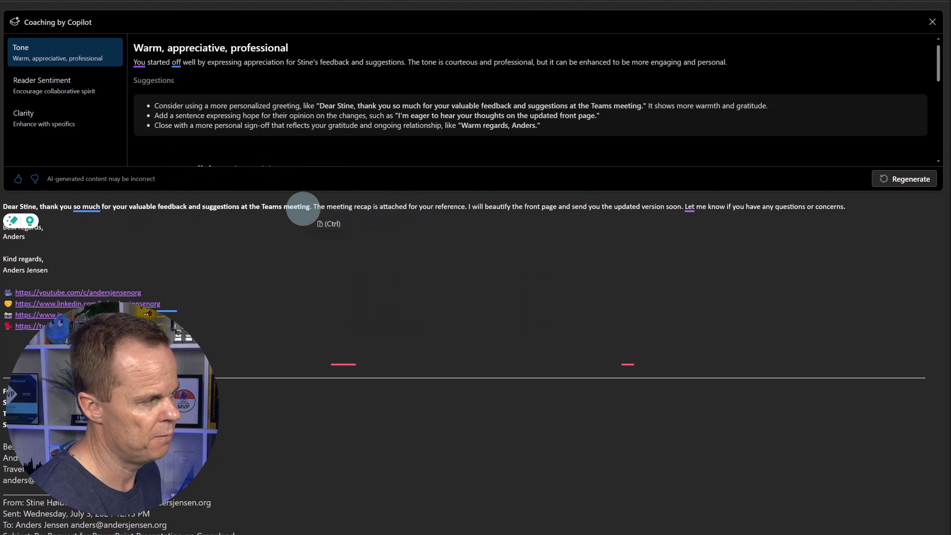
{"action": "key", "text": "ctrl+z"}
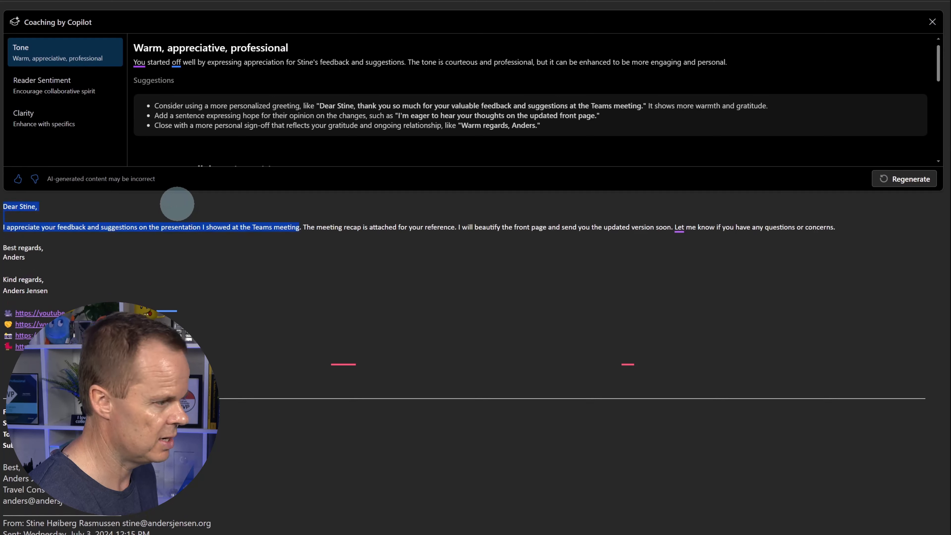
{"action": "mouse_move", "coordinate": [168, 228]}
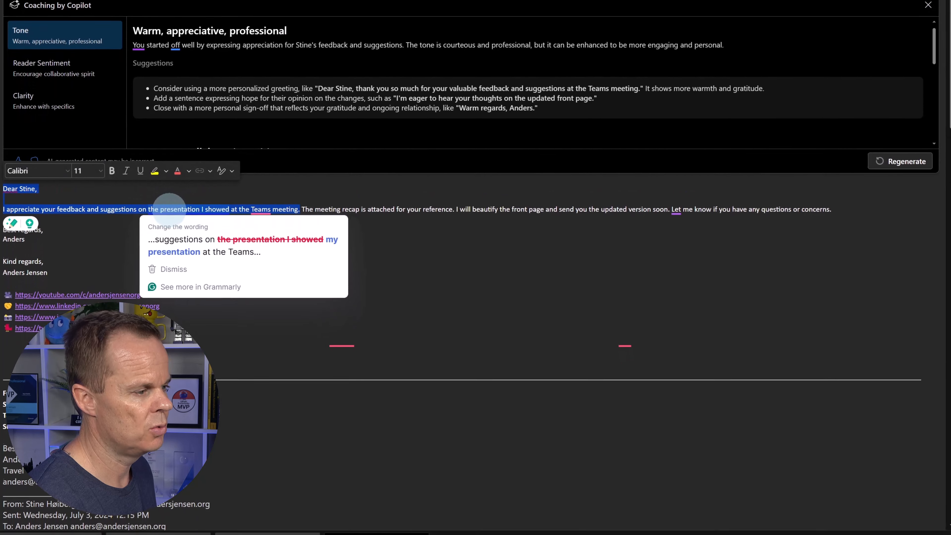
{"action": "right_click", "coordinate": [104, 201]}
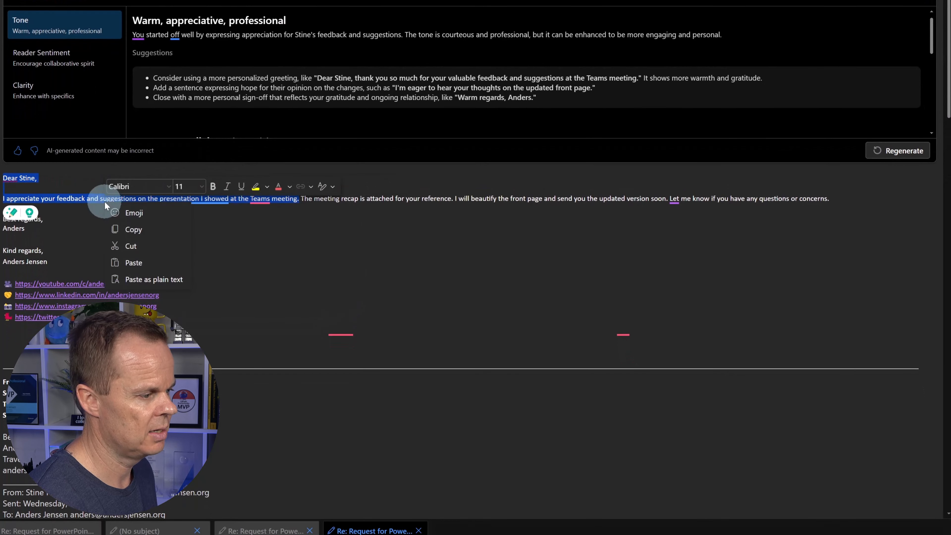
{"action": "left_click", "coordinate": [143, 280]}
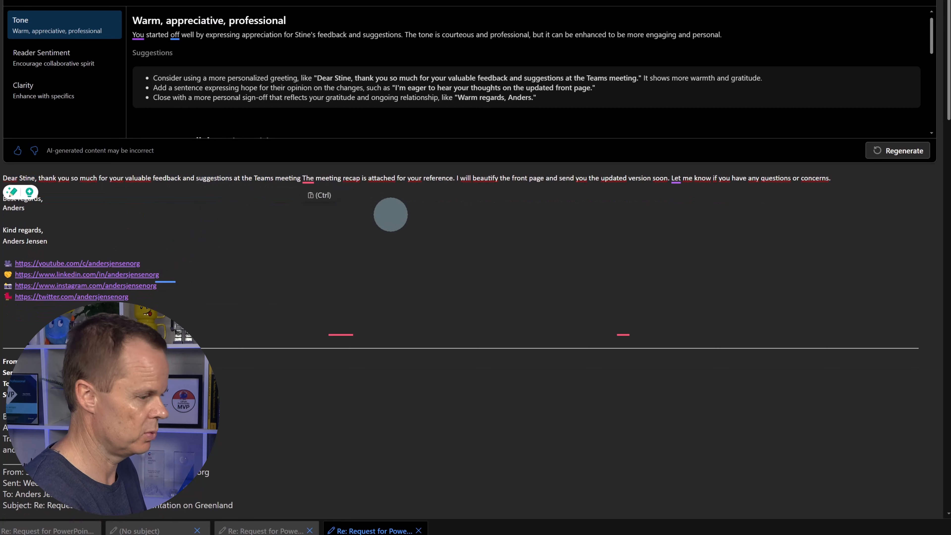
{"action": "type", "text": "."}
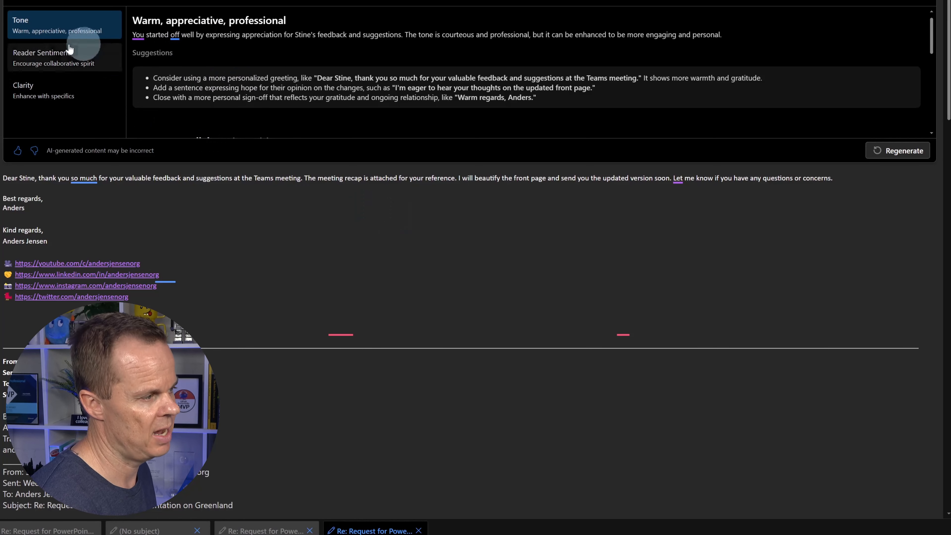
Step: Review the coaching suggestions for Reader Sentiment and Clarity
{"action": "scroll", "coordinate": [231, 56], "scroll_direction": "down", "scroll_amount": 3}
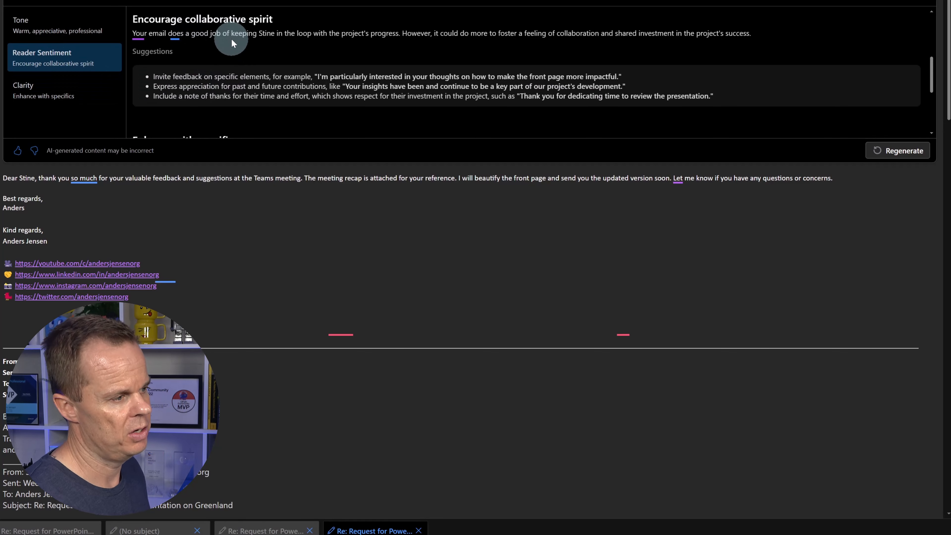
{"action": "left_click", "coordinate": [49, 91]}
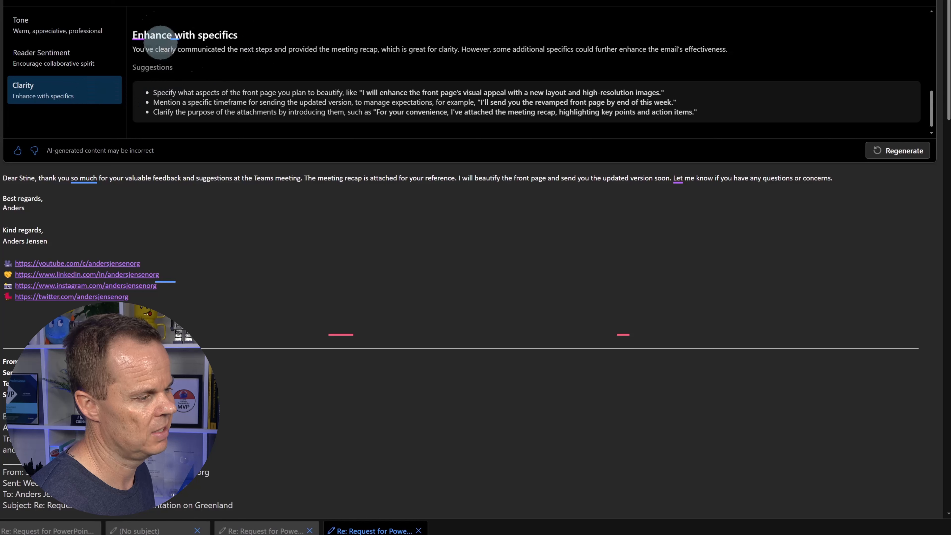